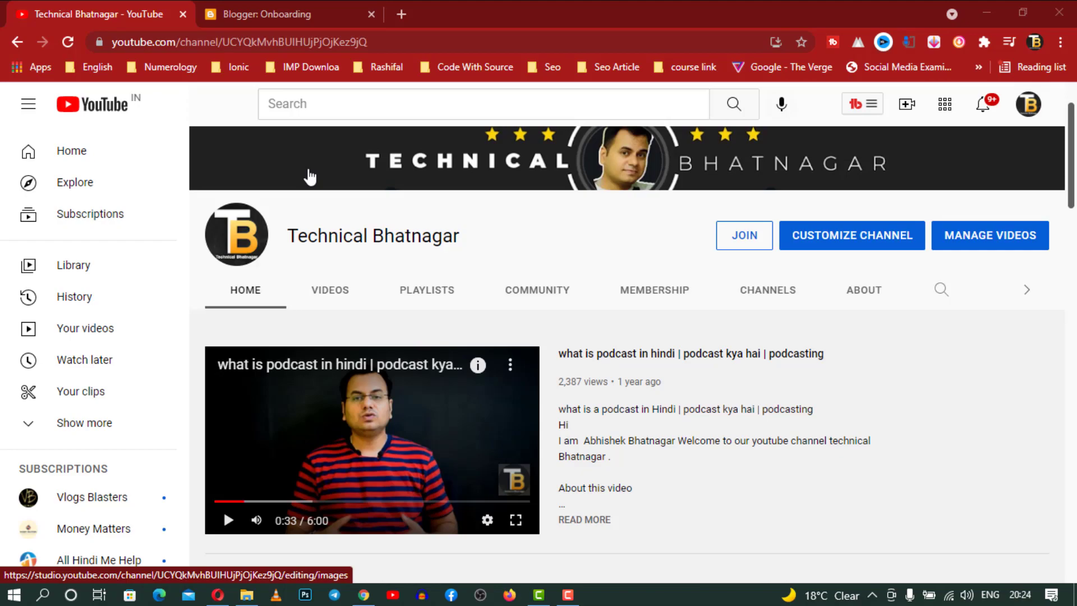
In the Blogger onboarding tab, enter BollywoodNews as the new blog's title
click(298, 21)
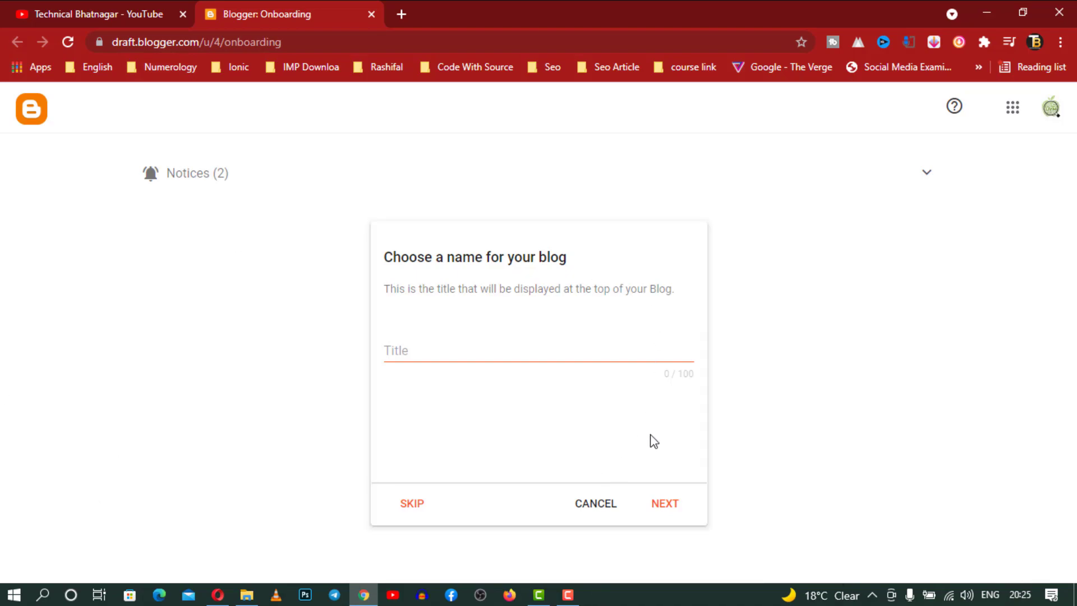
click(543, 351)
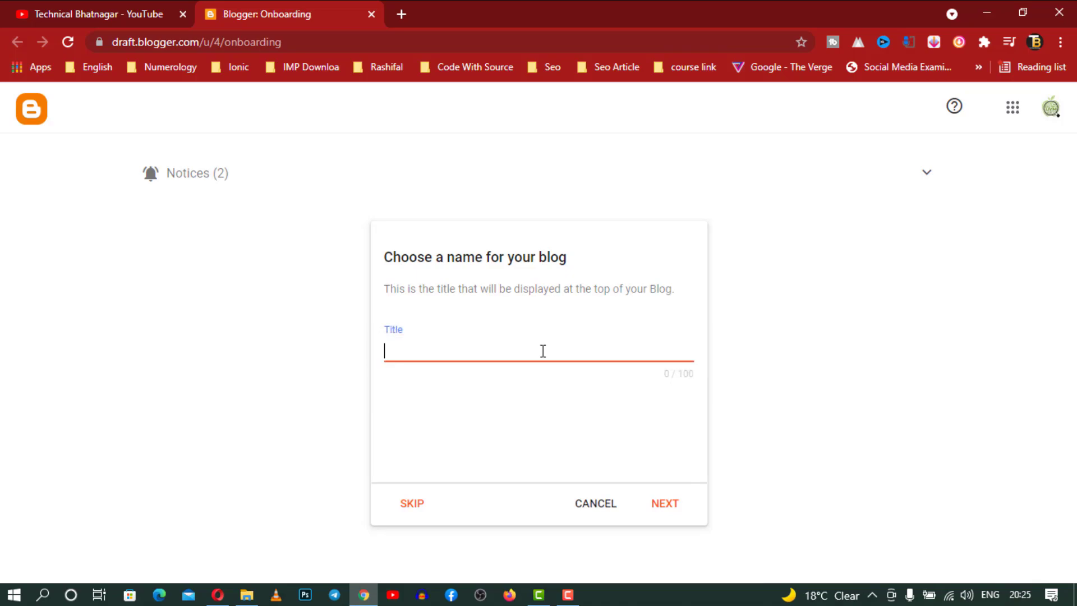
text(BollywoodNews)
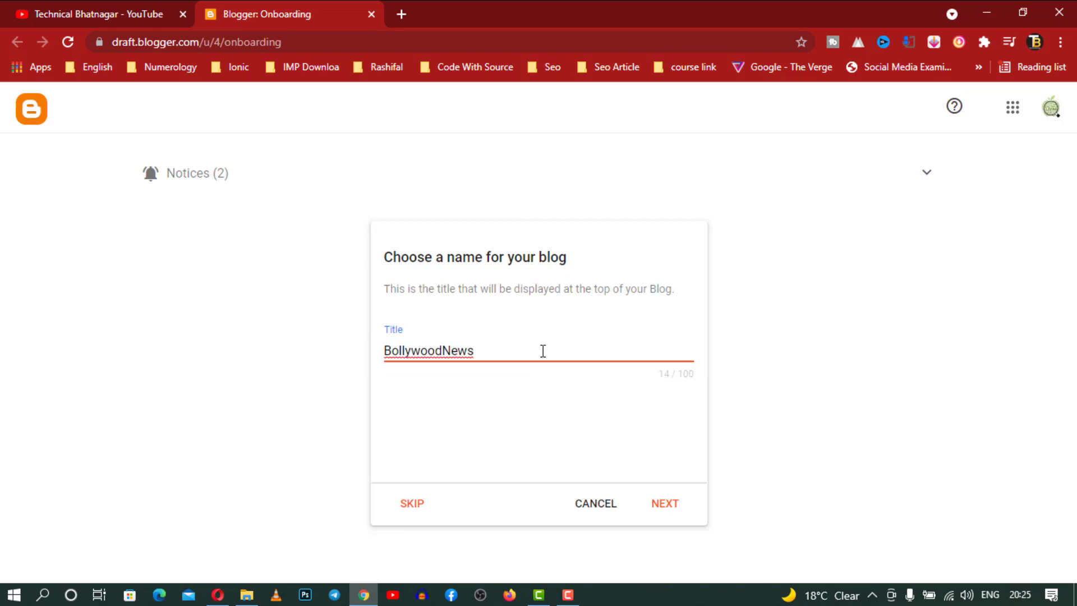
Confirm the title and try LatestBollywoodNews as the blog address
click(665, 507)
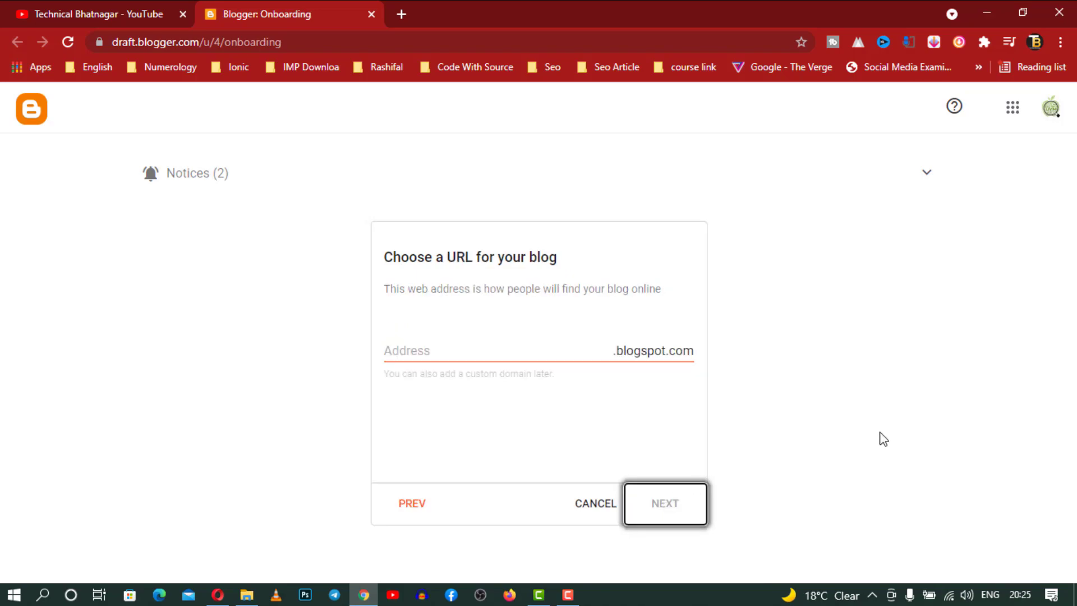
click(483, 353)
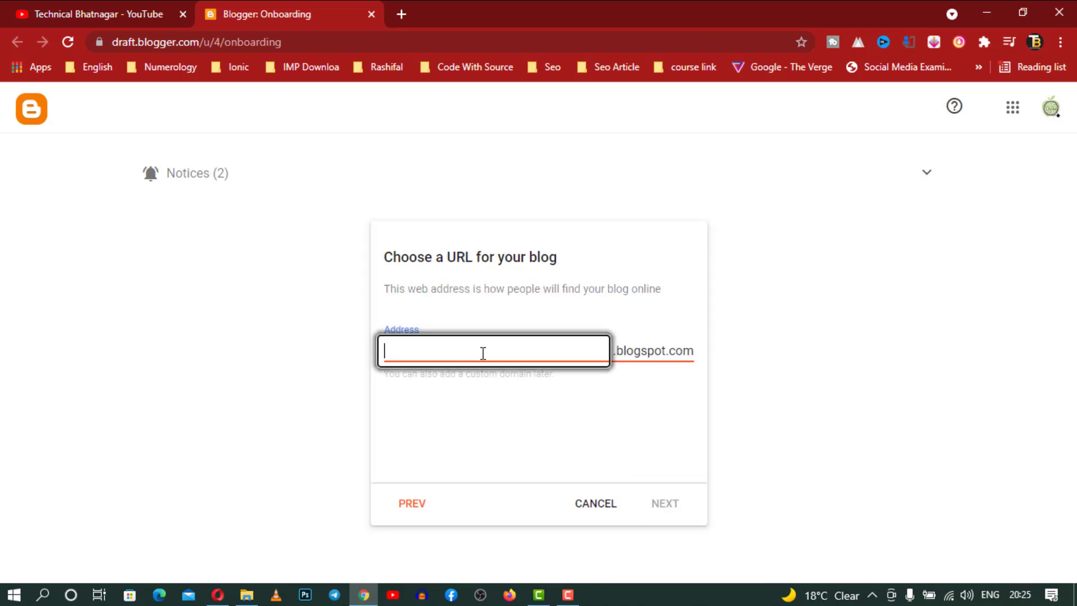
text(Latest)
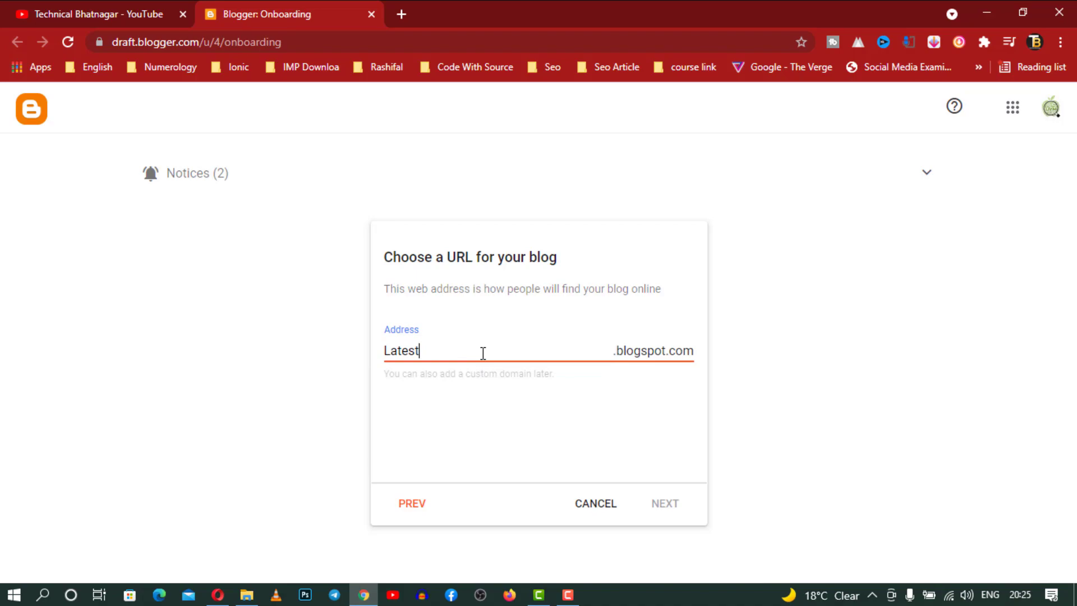
text(BollywoodNews)
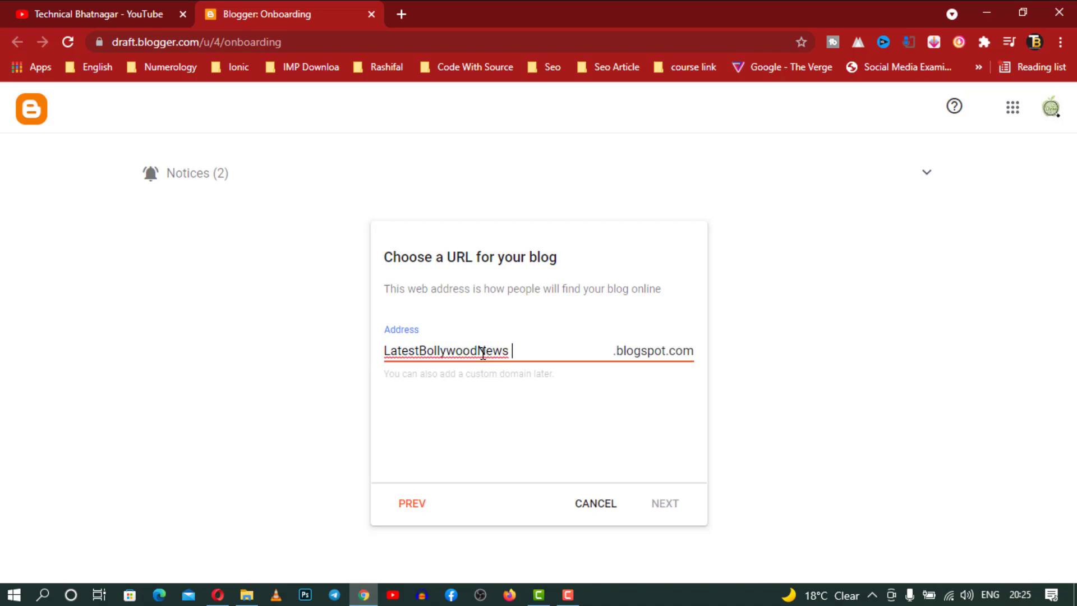
click(594, 394)
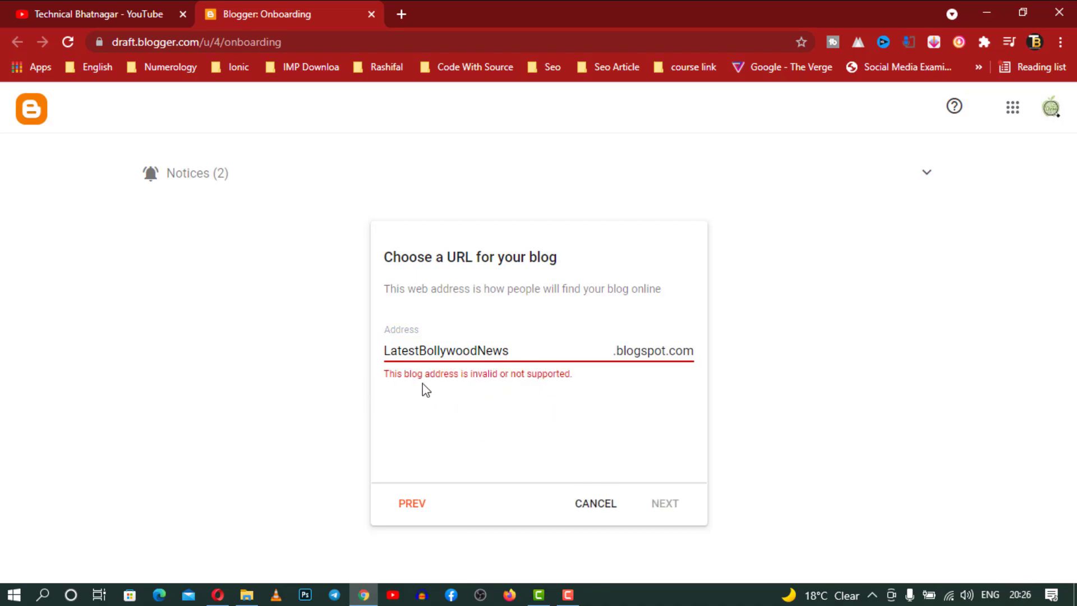
Replace the rejected address with bollywoodnews
click(520, 354)
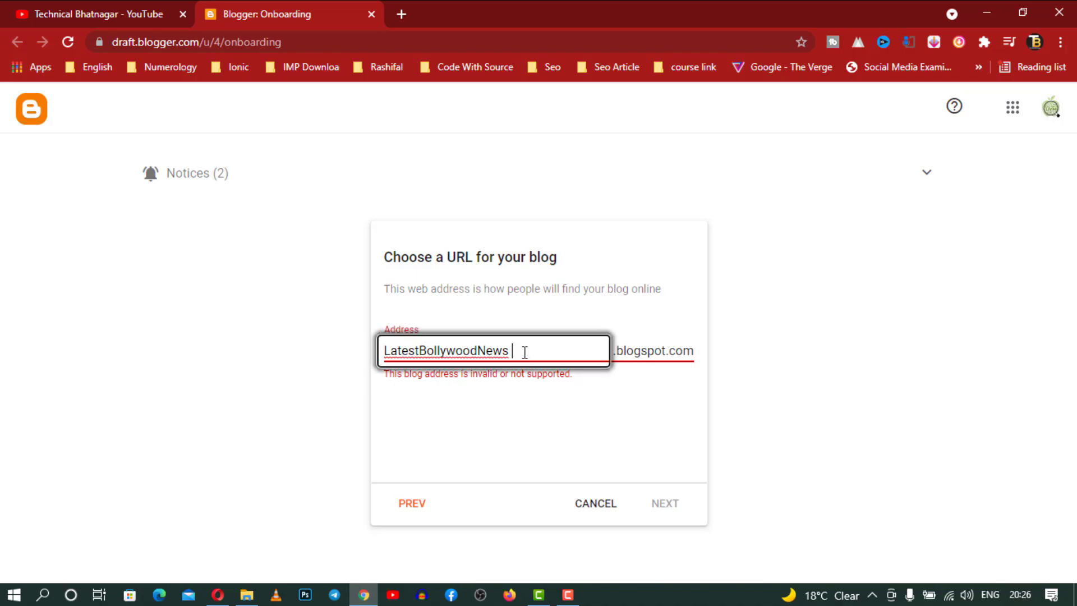
drag(524, 351, 304, 341)
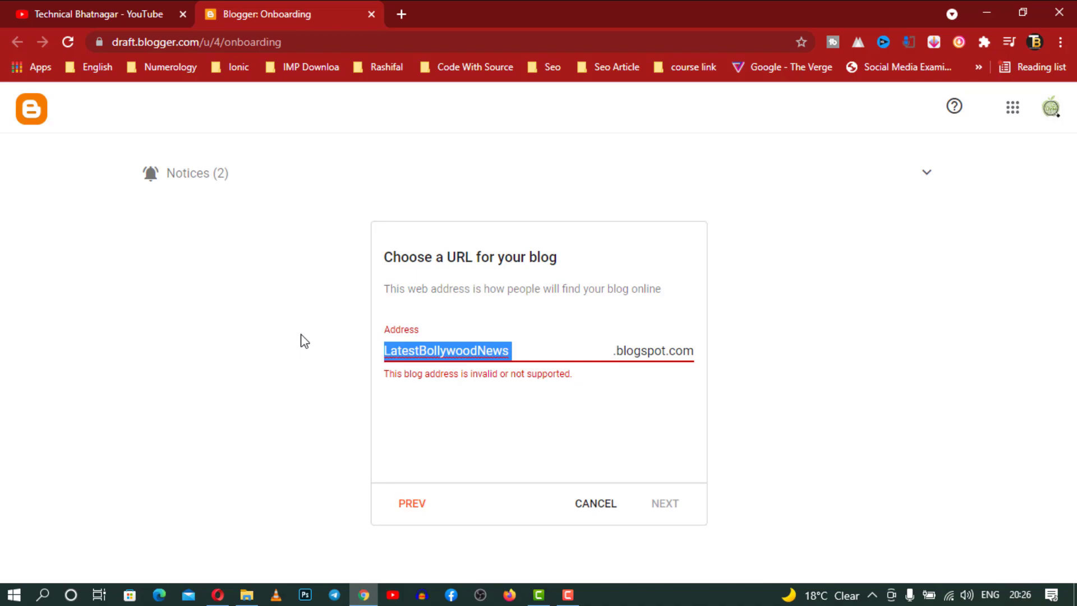
text(b)
text(ollywood)
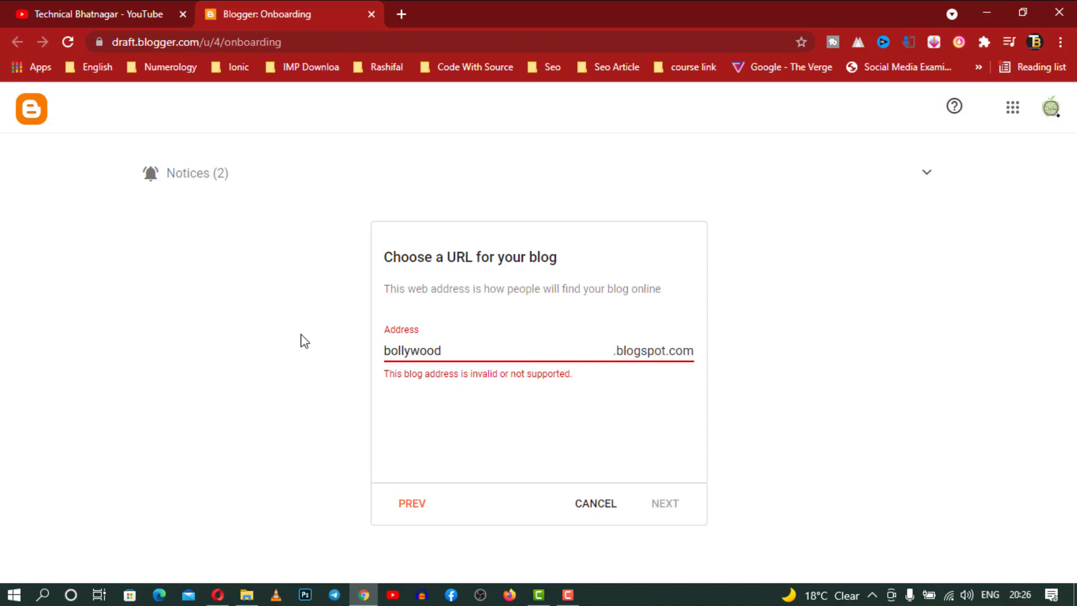
text(news)
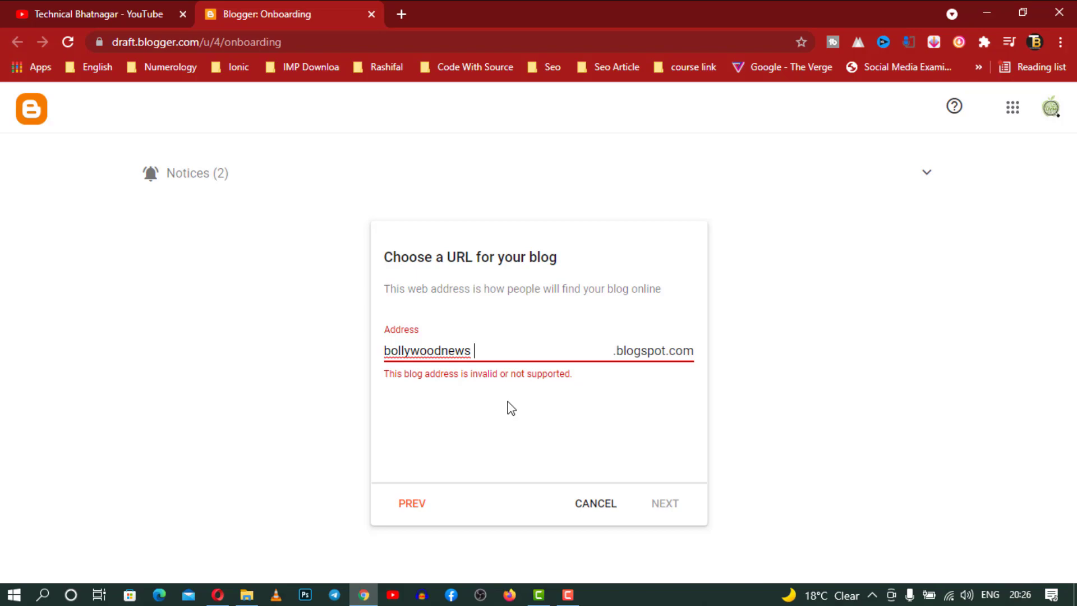
Replace the address with bollywoodnewslatest
drag(481, 353, 322, 353)
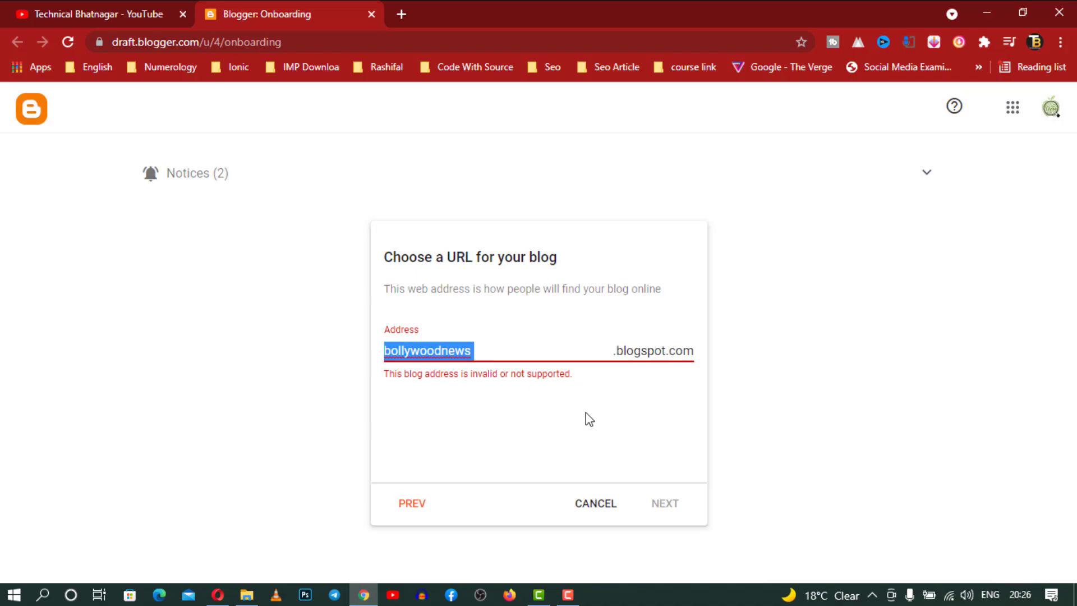
key(BackSpace)
text(b)
key(BackSpace)
text(boll)
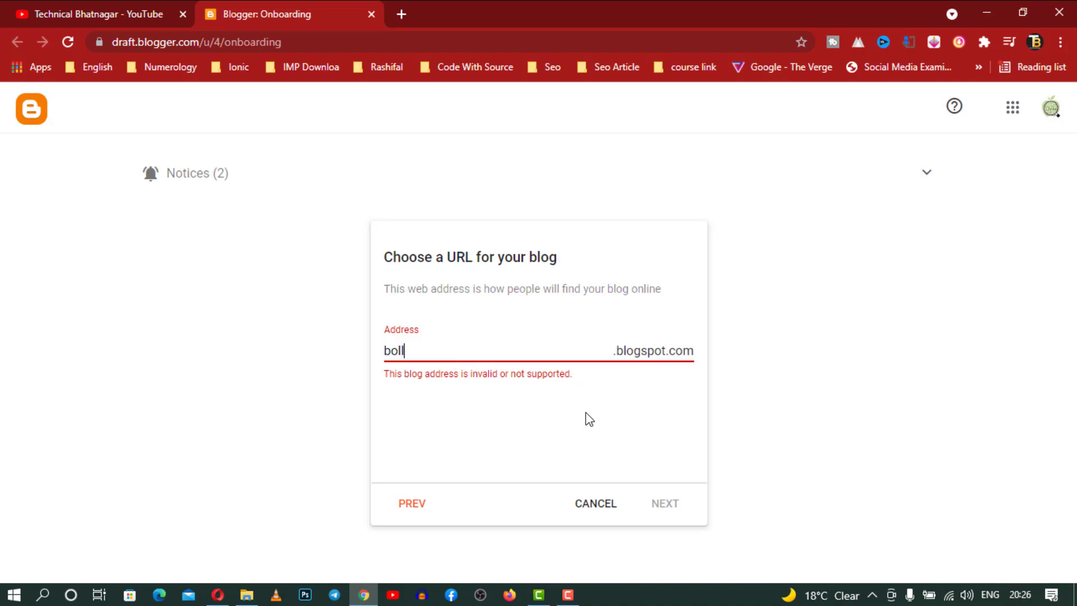
text(ywoodnewslate)
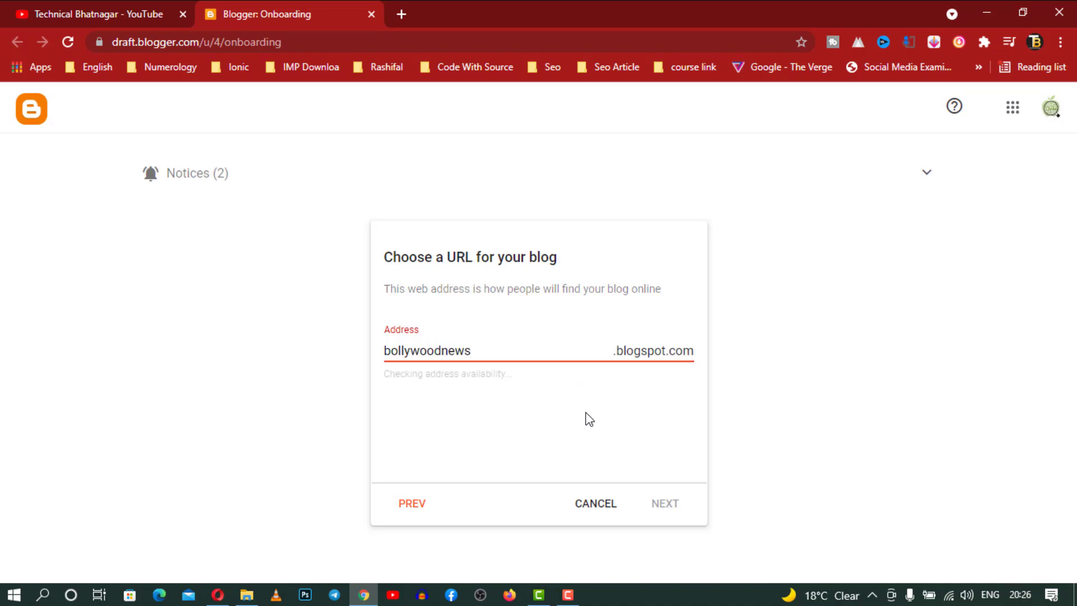
text(s)
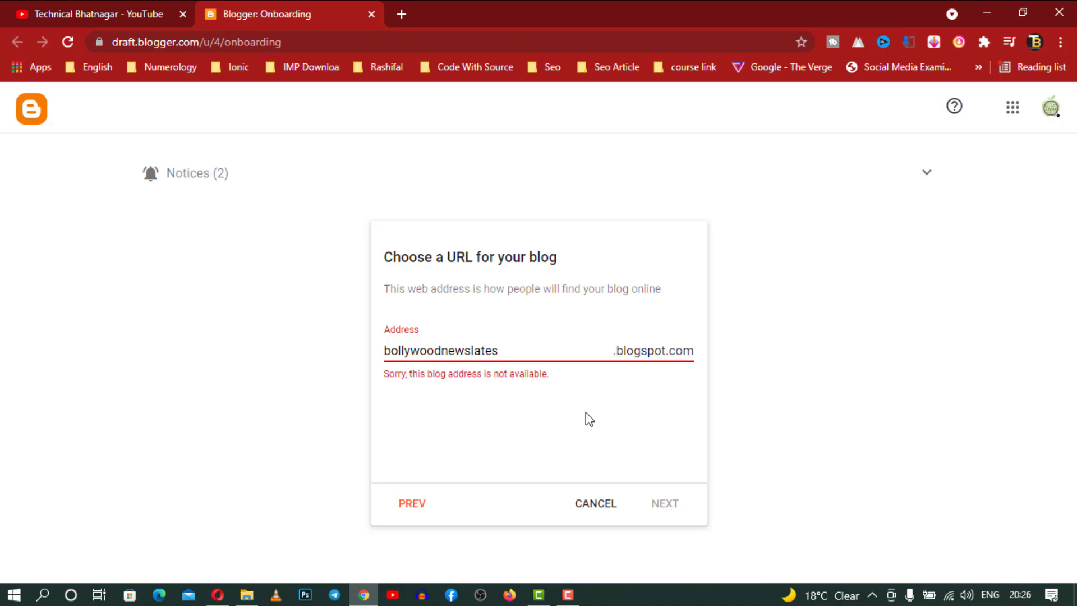
text(t)
Try the address variants bollywoodnewsinhindi and bollywoodnews2022, then clear the field
key(BackSpace)
key(BackSpace)
key(BackSpace)
key(BackSpace)
key(BackSpace)
key(BackSpace)
text(inhindi)
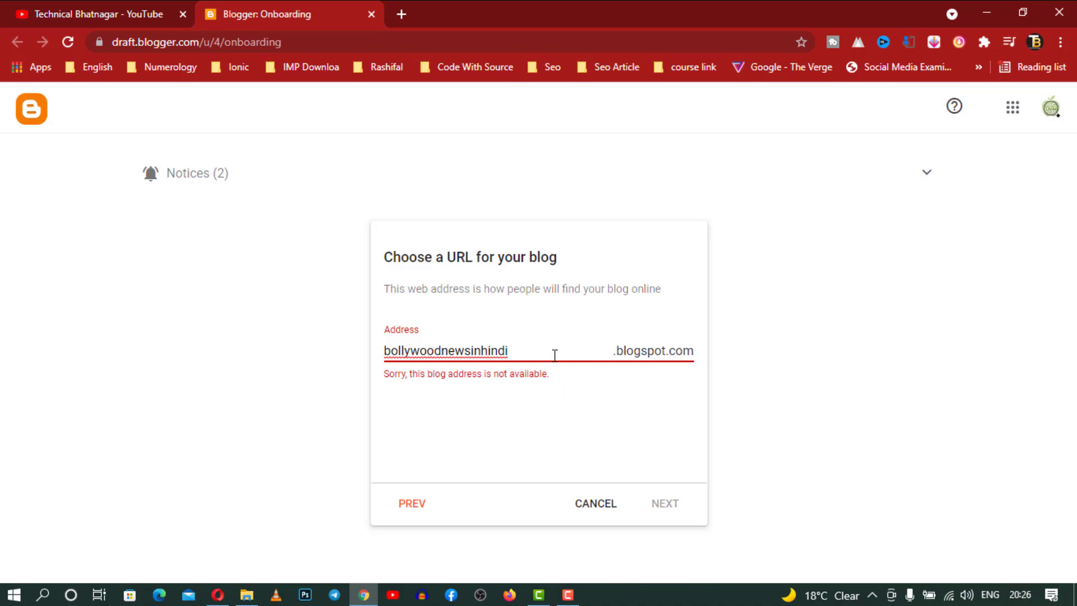
key(BackSpace)
key(BackSpace)
key(BackSpace)
key(BackSpace)
key(BackSpace)
key(BackSpace)
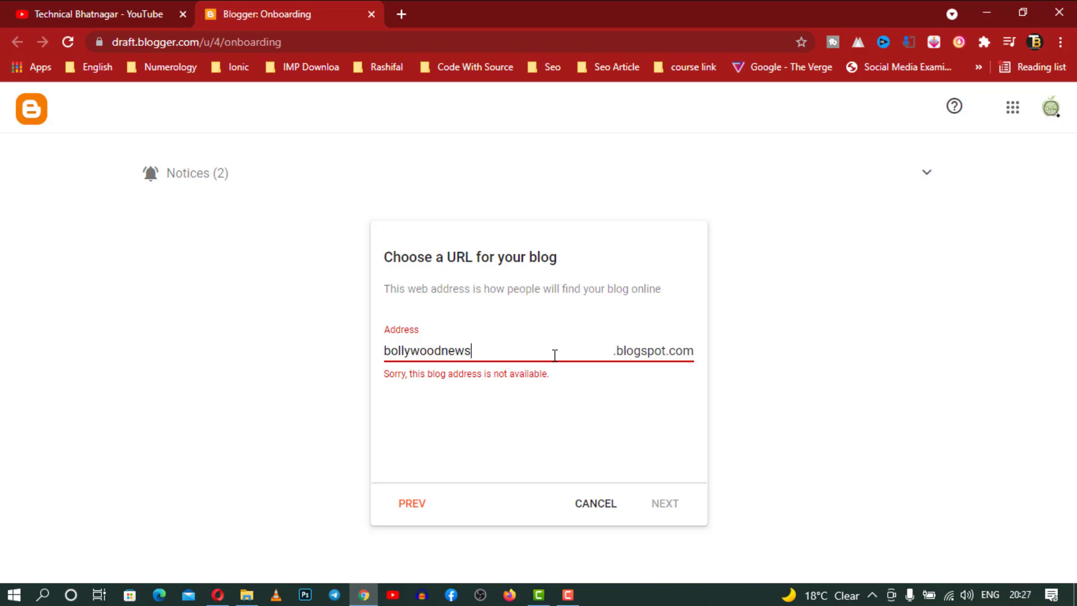
text(2022)
drag(512, 346, 354, 356)
key(BackSpace)
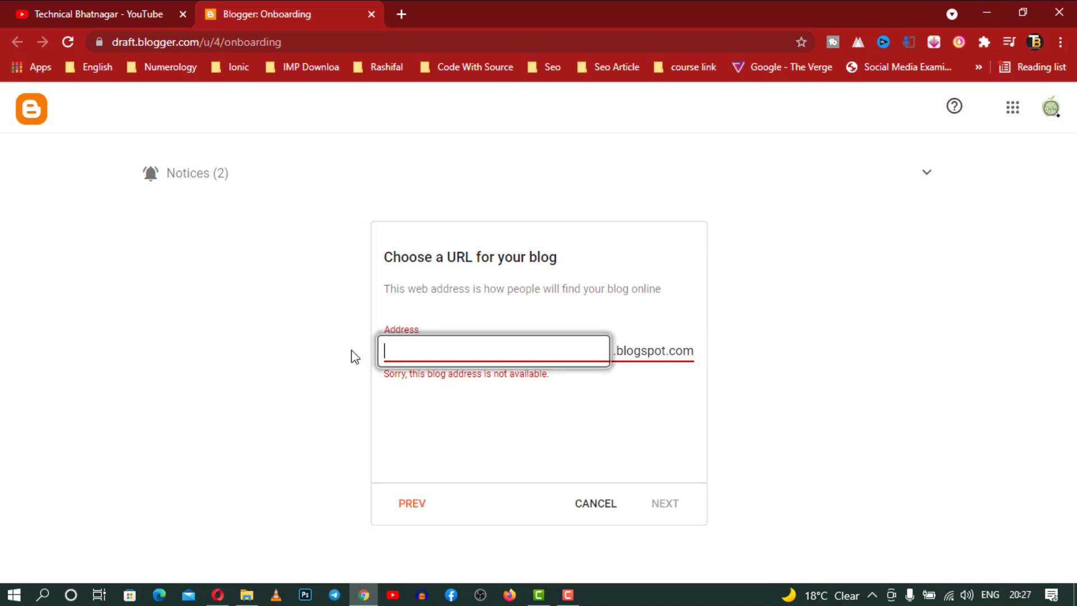
Enter hindinewsbollywood24, then trim it and hyphenate it toward hindi-news-bollywood
text(hindi)
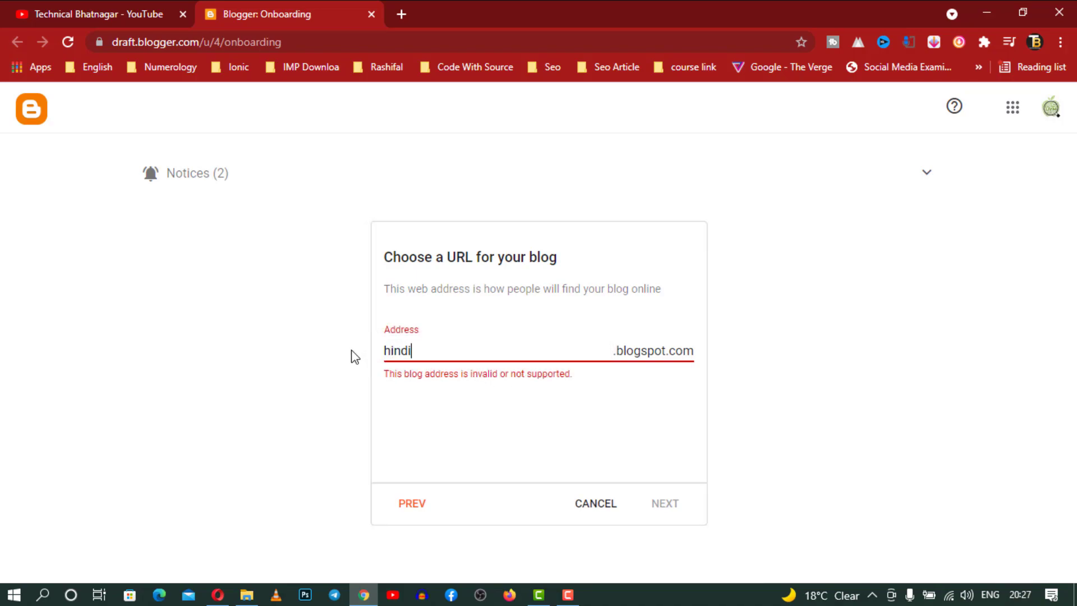
text(newsbollywood)
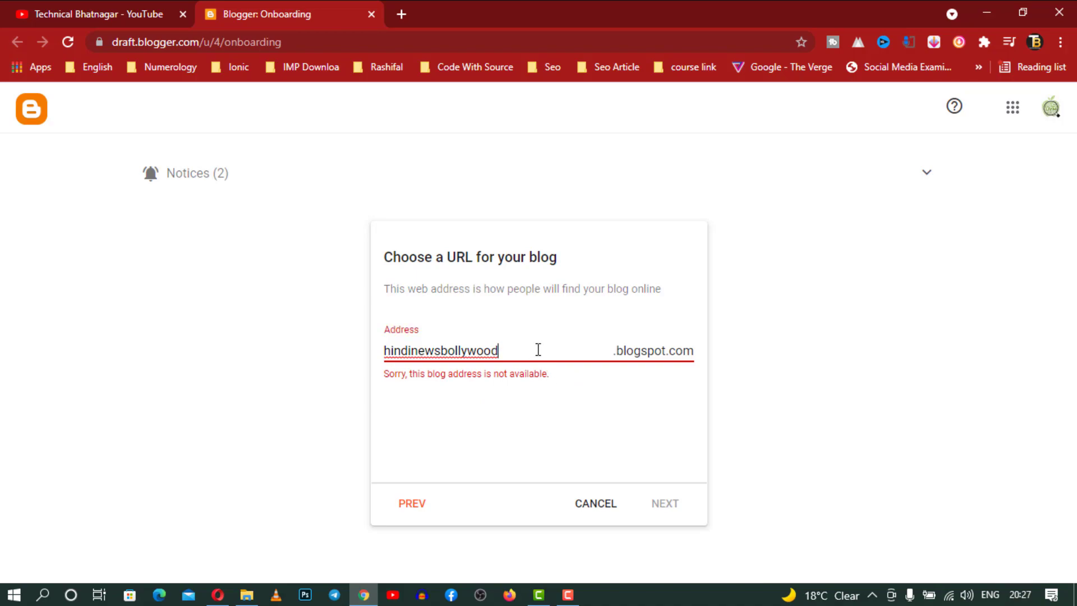
text(24)
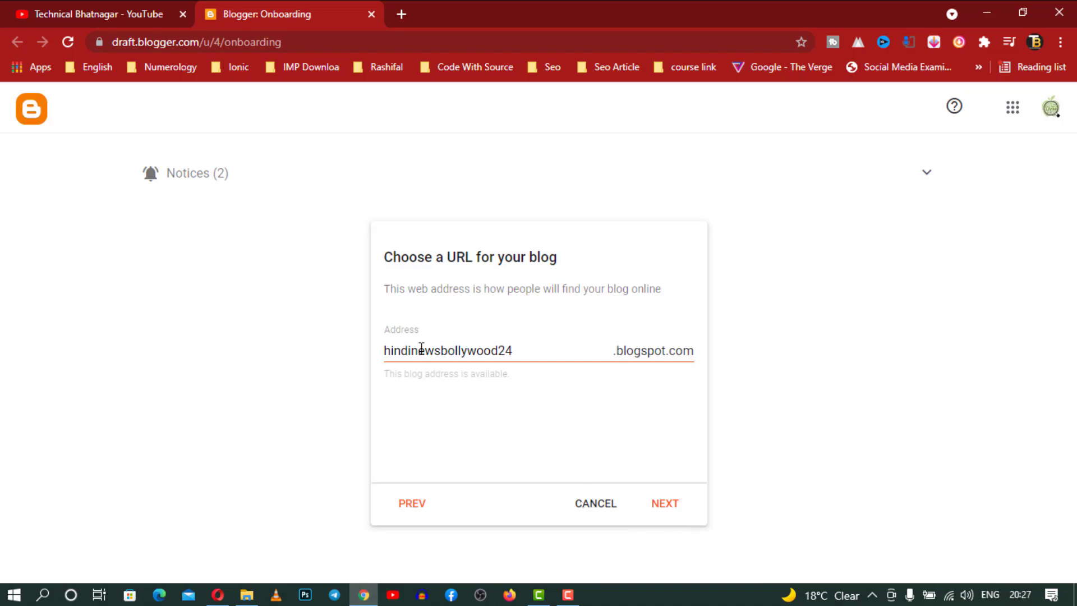
drag(498, 350, 540, 352)
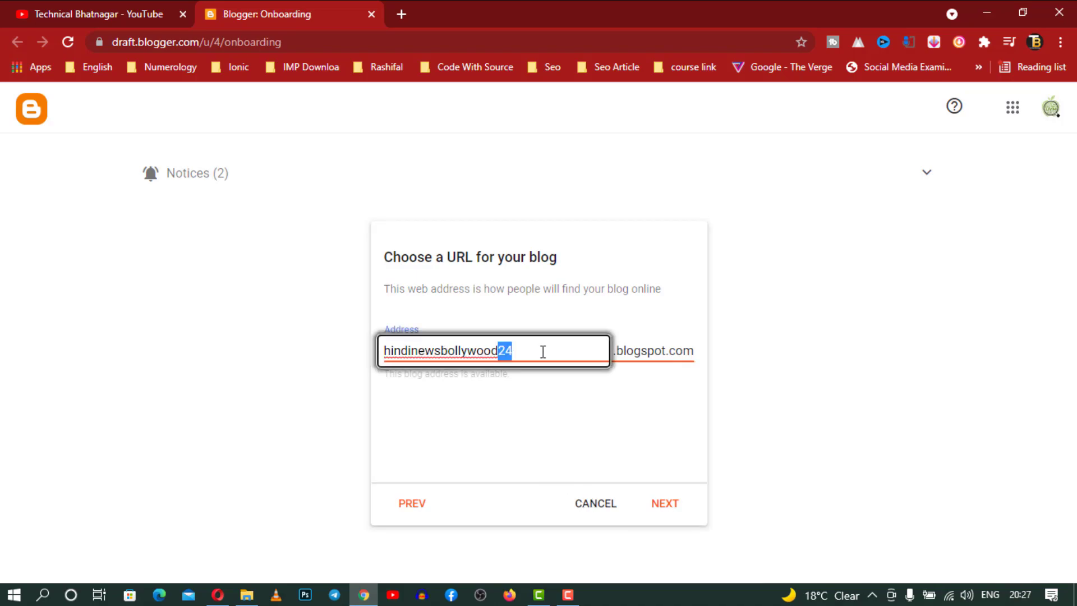
key(BackSpace)
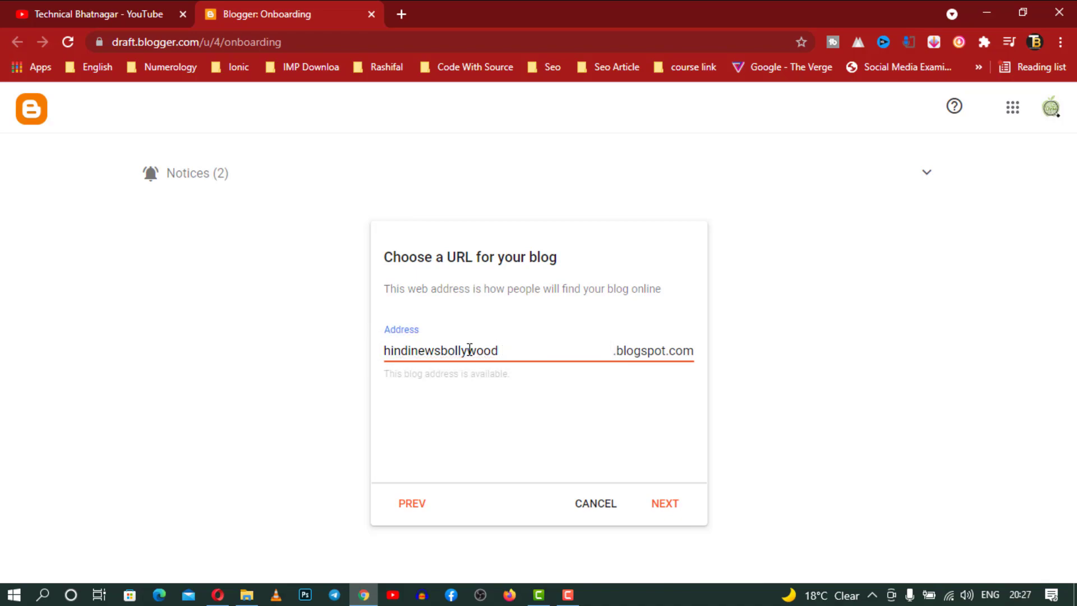
click(442, 351)
text(-)
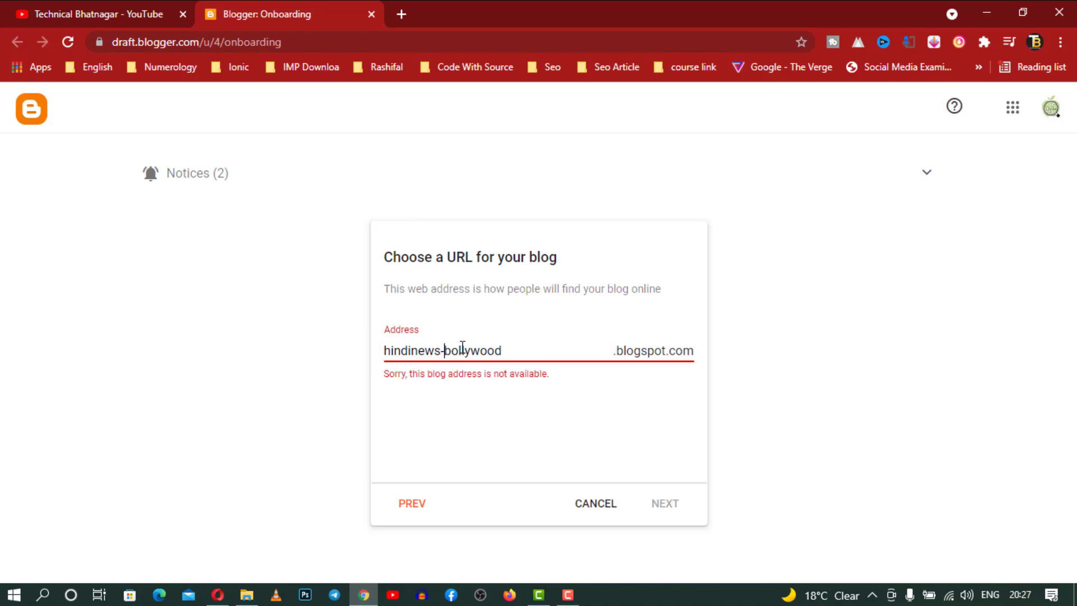
key(Left)
key(Left)
key(Left)
key(Left)
key(Left)
Check hindi-news-bollywood, then try bollywood-news-hindi as the address instead
text(-)
click(541, 400)
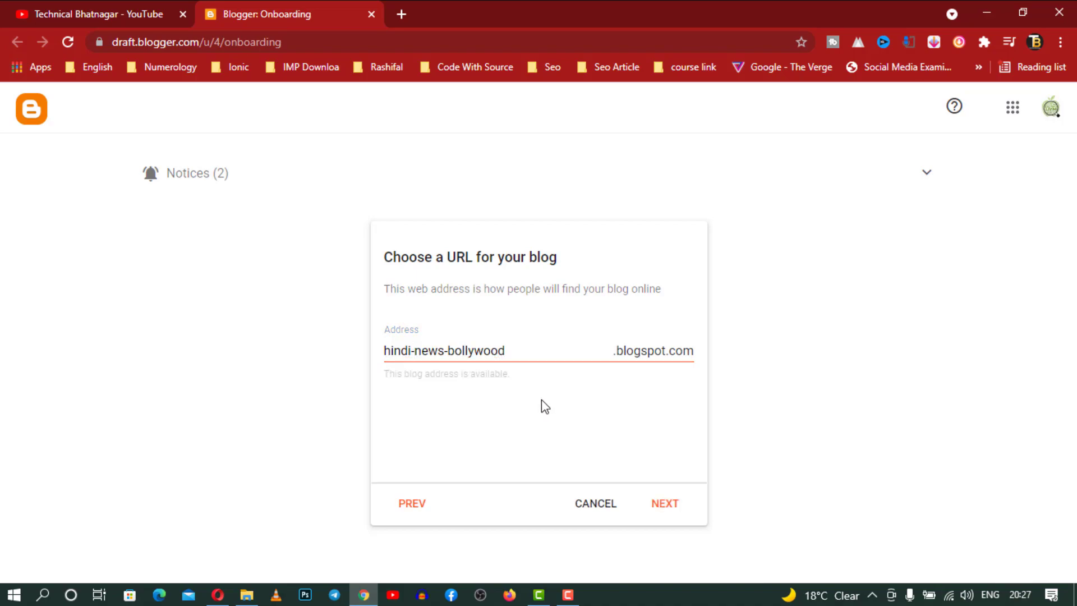
drag(513, 350, 365, 358)
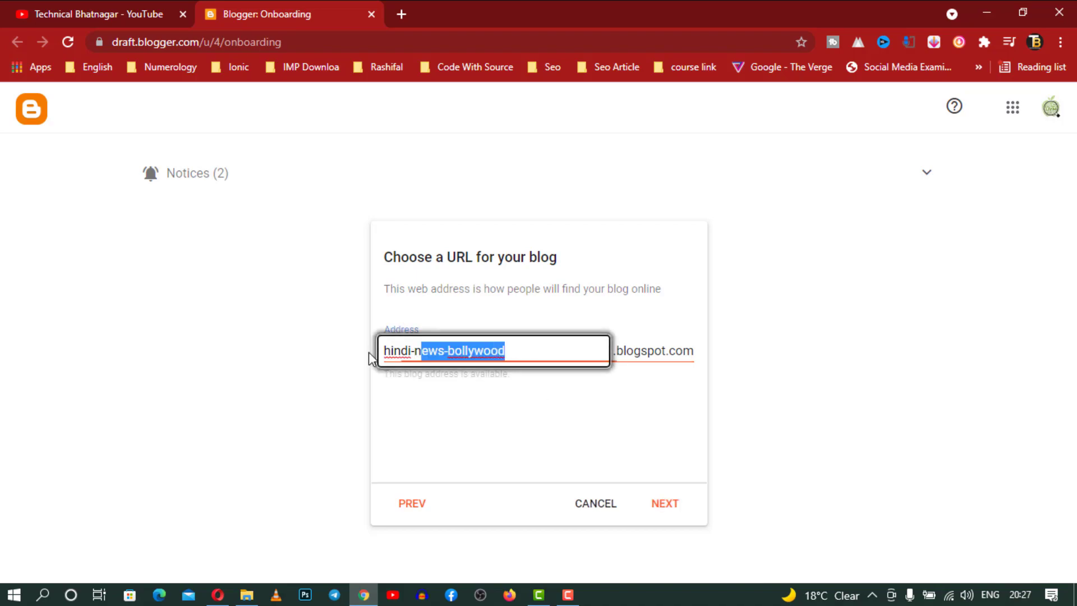
text(bollyw)
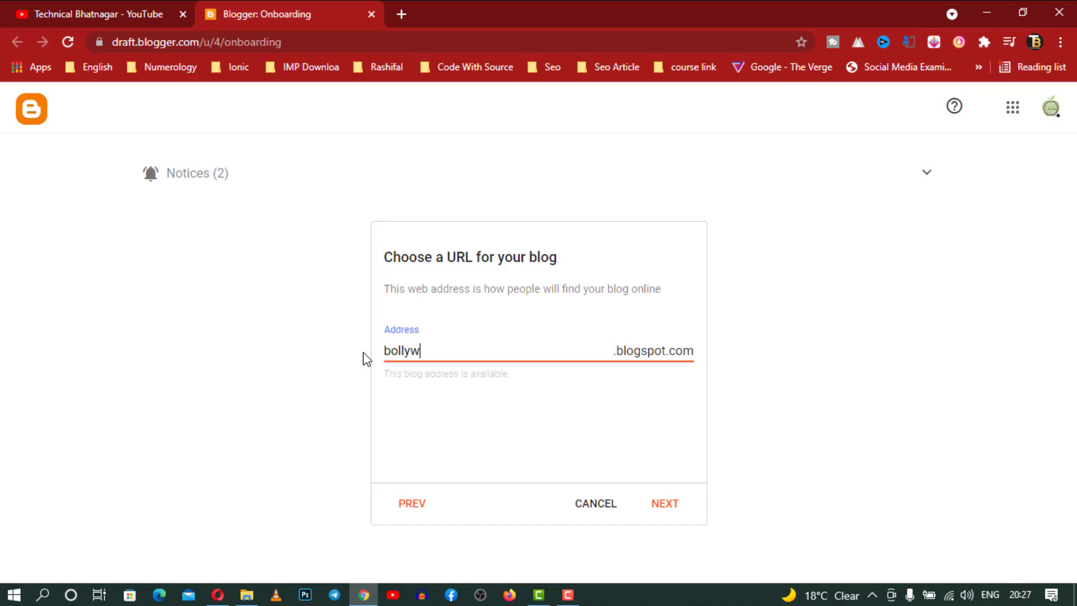
text(ood-news)
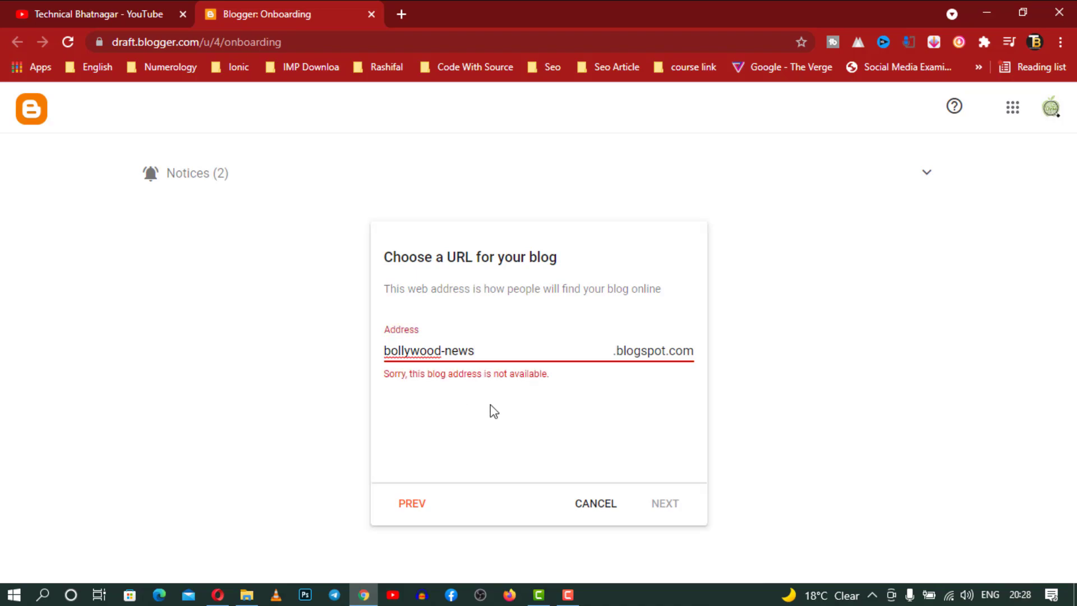
text(-hindi)
click(541, 417)
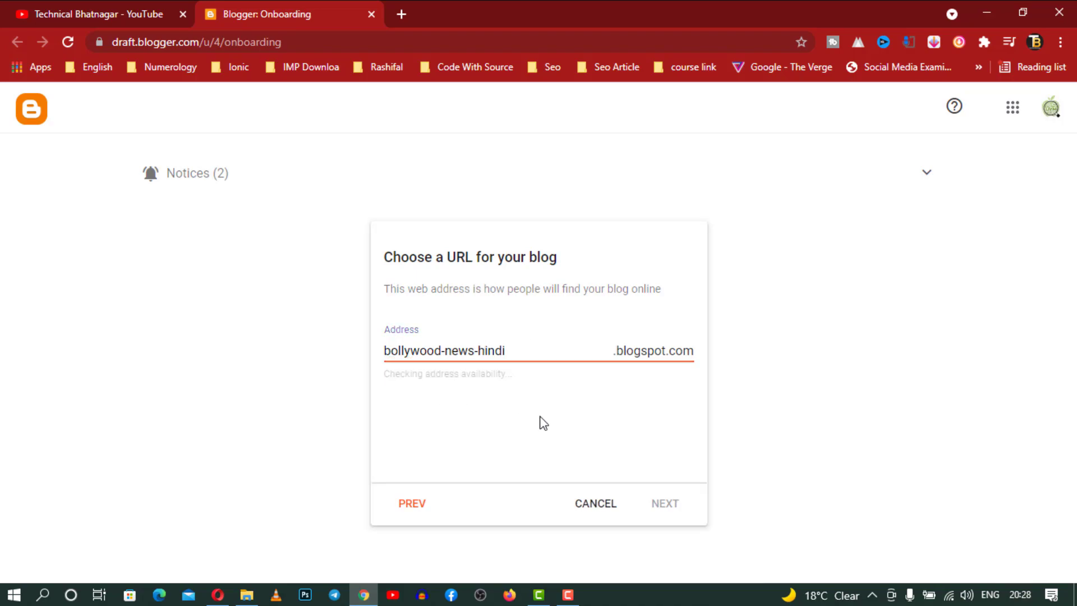
Try address endings such as latest, new and 24 in place of hindi
click(532, 351)
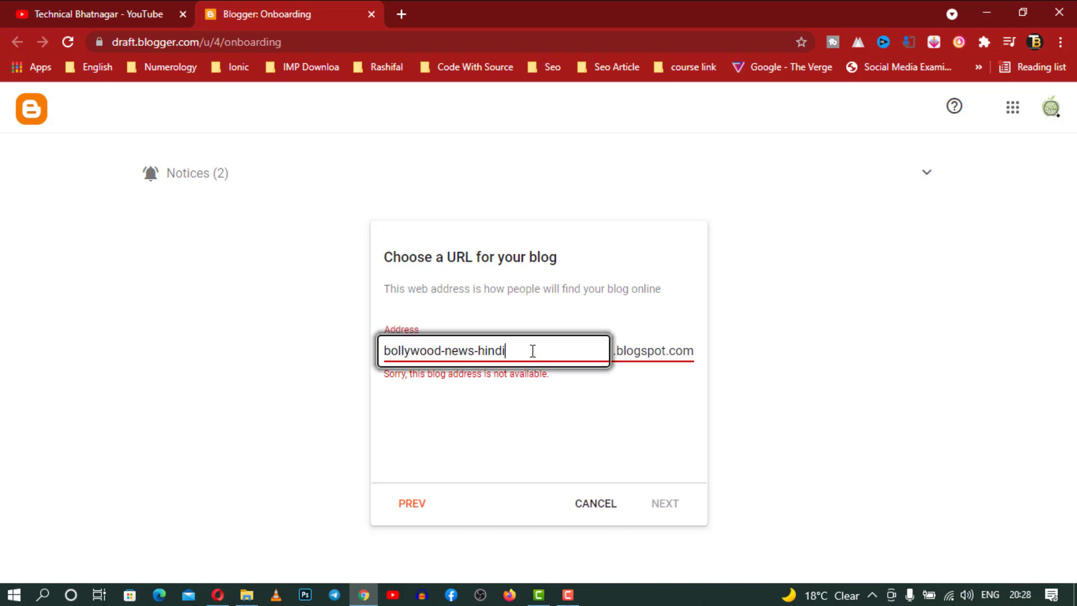
key(BackSpace)
key(BackSpace)
key(BackSpace)
key(BackSpace)
key(BackSpace)
text(latest)
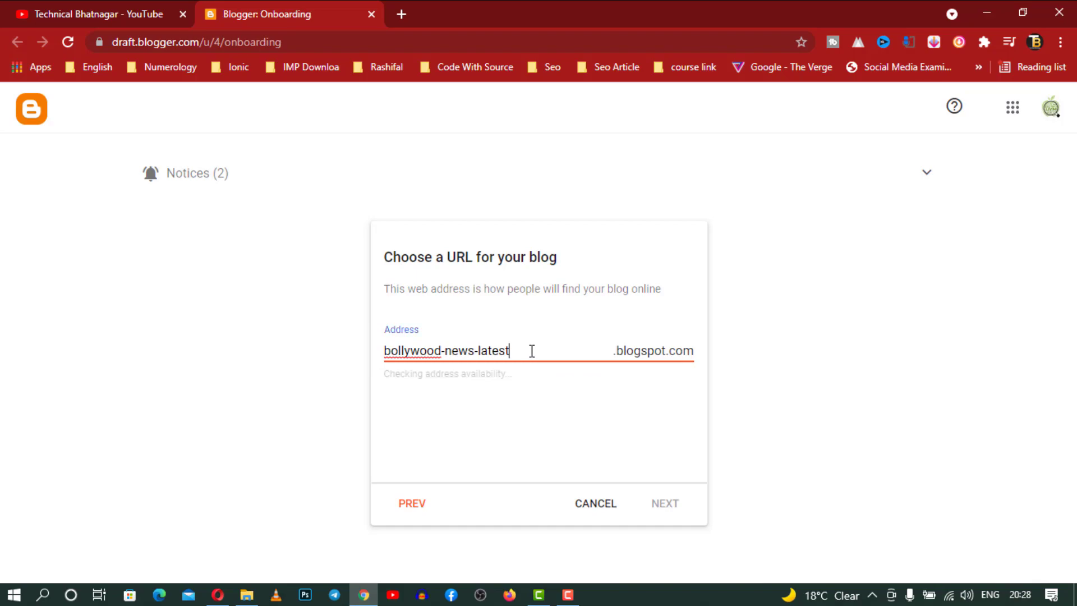
key(BackSpace)
key(BackSpace)
key(BackSpace)
key(BackSpace)
key(BackSpace)
key(BackSpace)
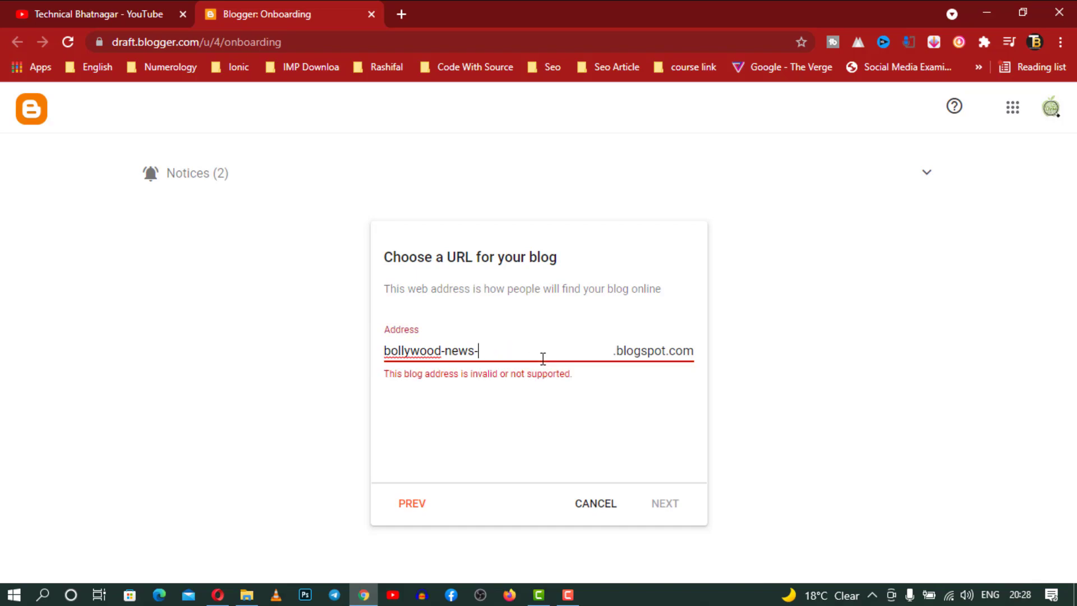
text(new)
key(BackSpace)
key(BackSpace)
key(BackSpace)
text(24)
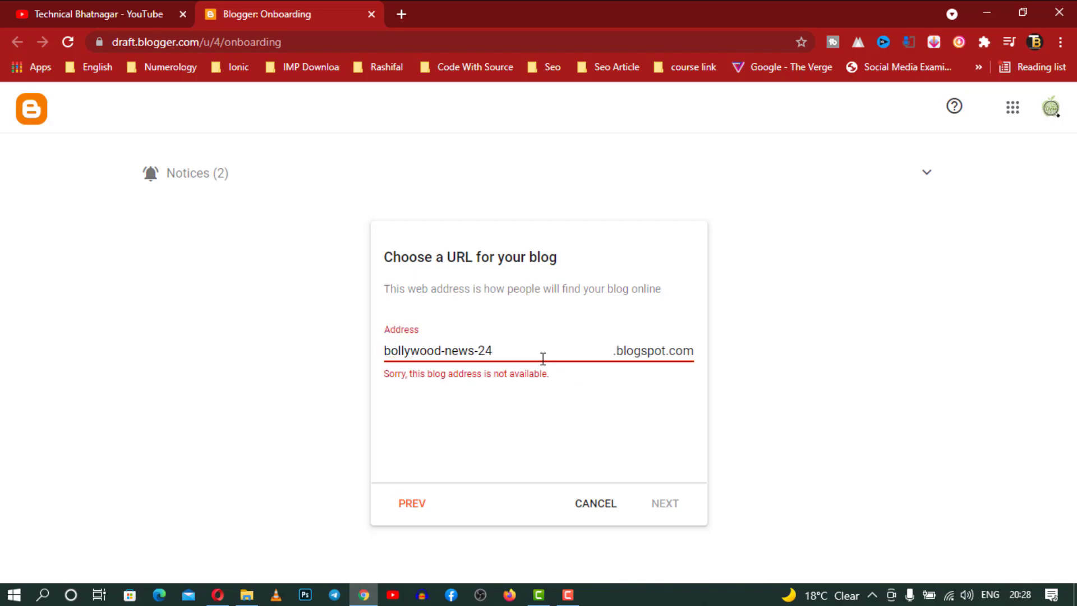
key(BackSpace)
Remove the hyphens and finish the address as the available bollywoodnews2420
key(BackSpace)
key(BackSpace)
text(24)
click(446, 351)
key(BackSpace)
click(536, 349)
text(20)
key(BackSpace)
key(BackSpace)
key(BackSpace)
text(022)
key(BackSpace)
key(BackSpace)
key(BackSpace)
text(420)
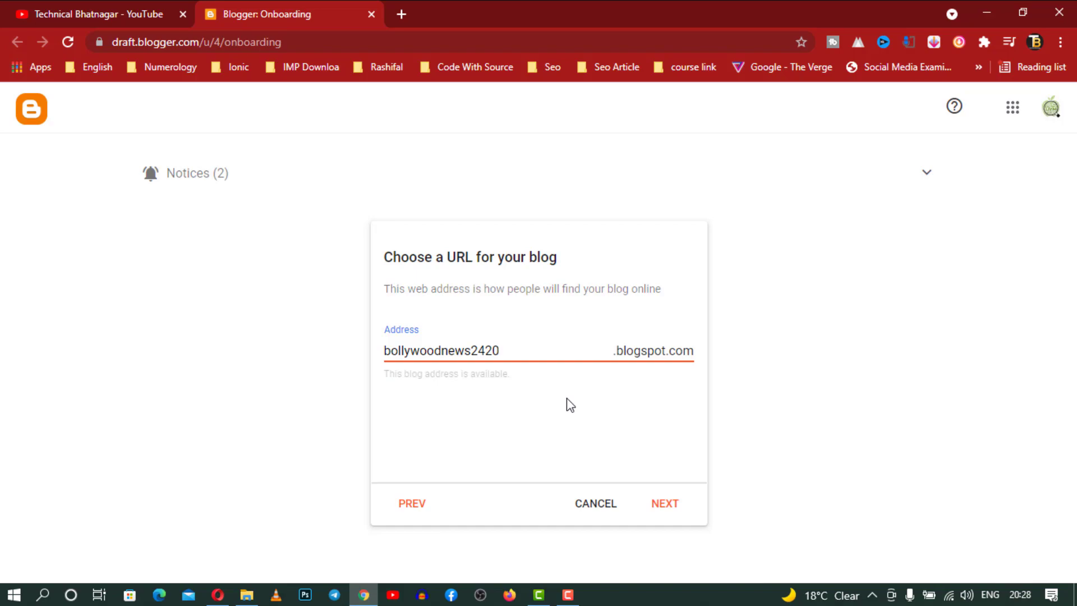
Accept bollywoodnews2420, enter display name 'Bollywood Latest Hindi News' and finish
click(669, 499)
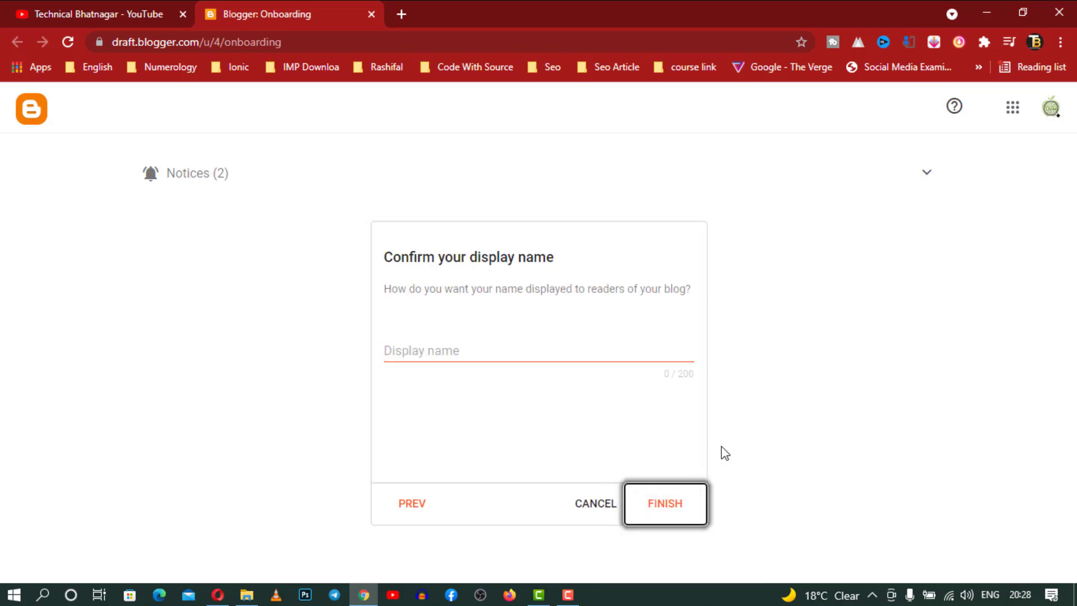
click(499, 351)
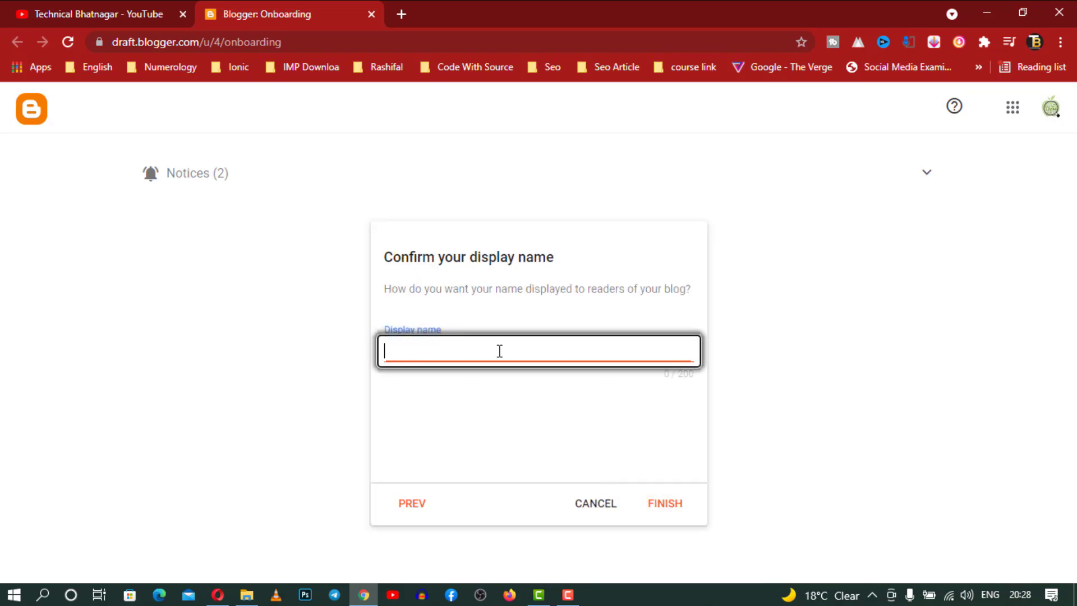
text(Bolly)
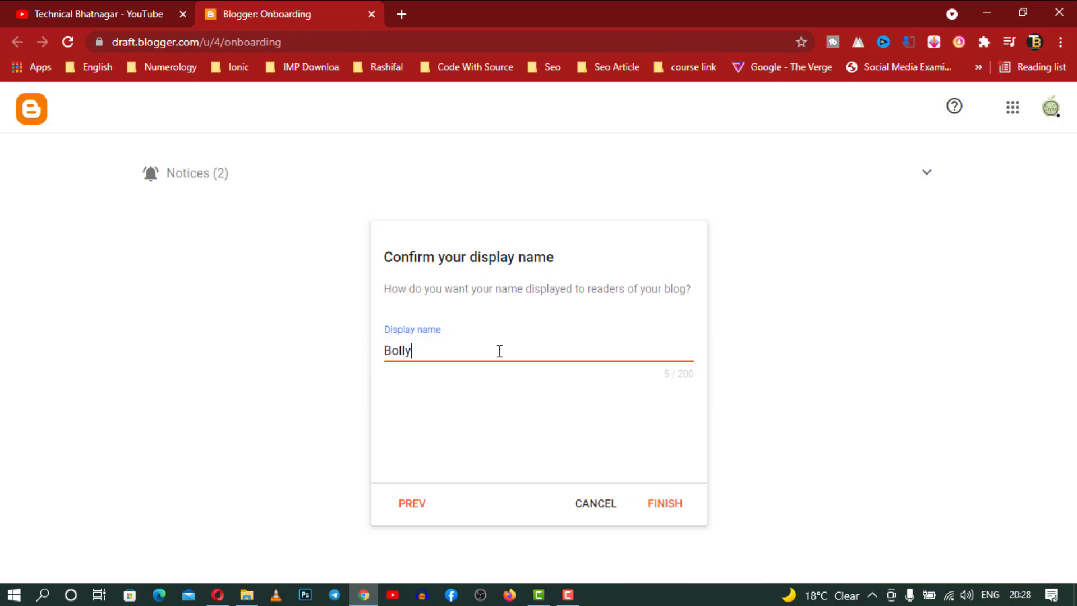
text(wood Latest Hindi News)
click(671, 505)
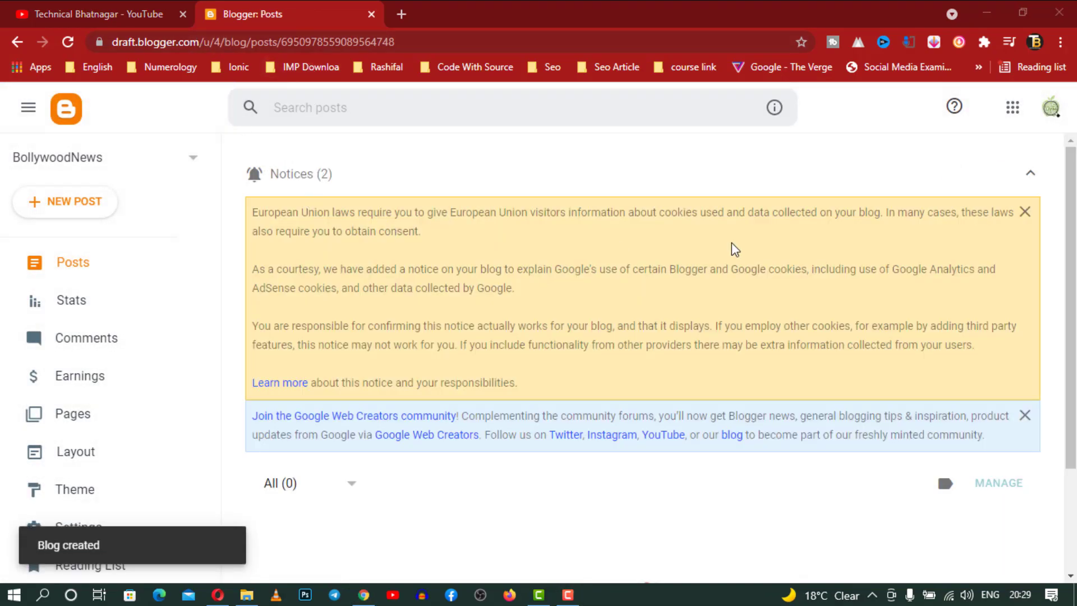
Dismiss the cookie notice and open the live blog in a new tab
click(1025, 213)
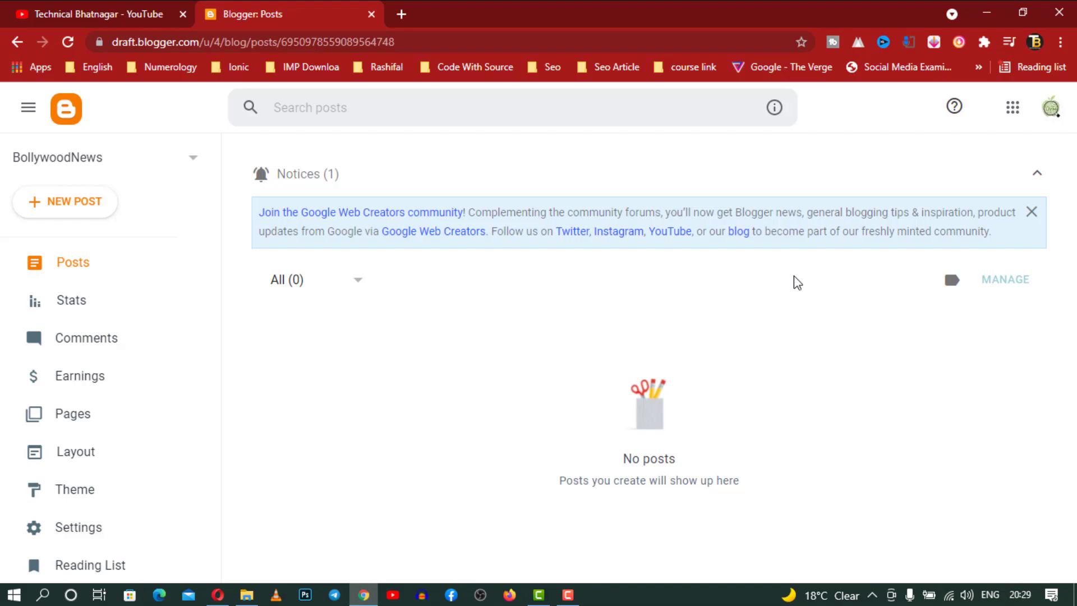
scroll(131, 345, down, 3)
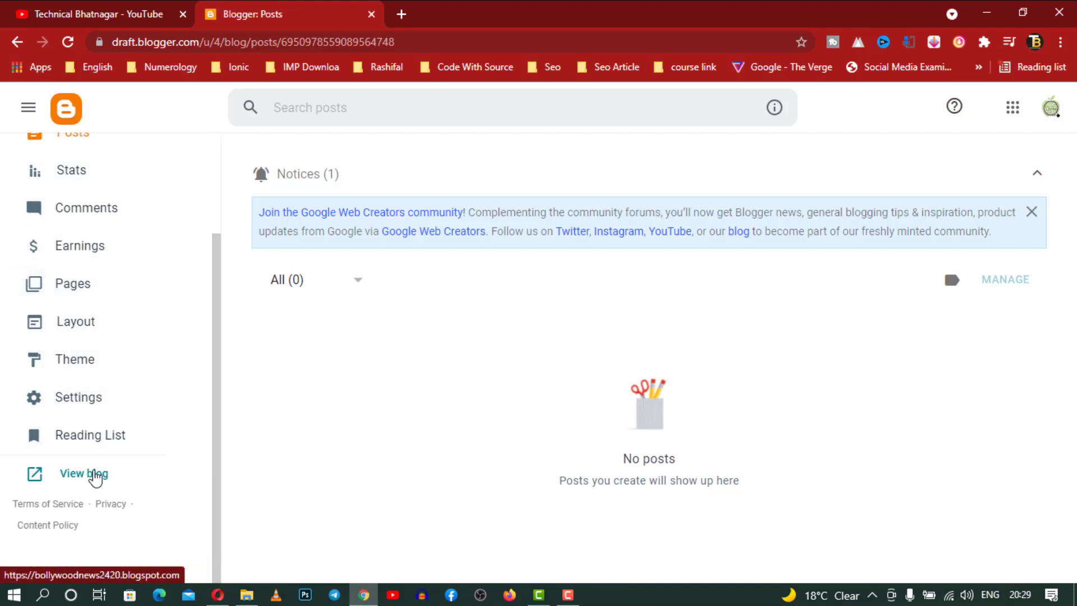
click(95, 475)
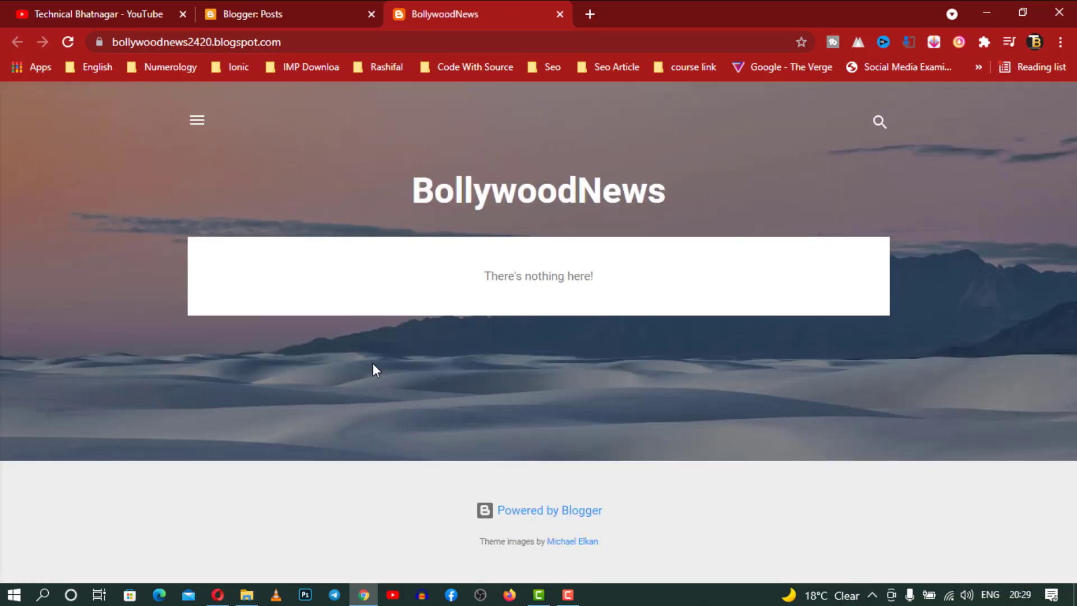
Back in the dashboard, open the empty Posts list and start a new post
click(284, 7)
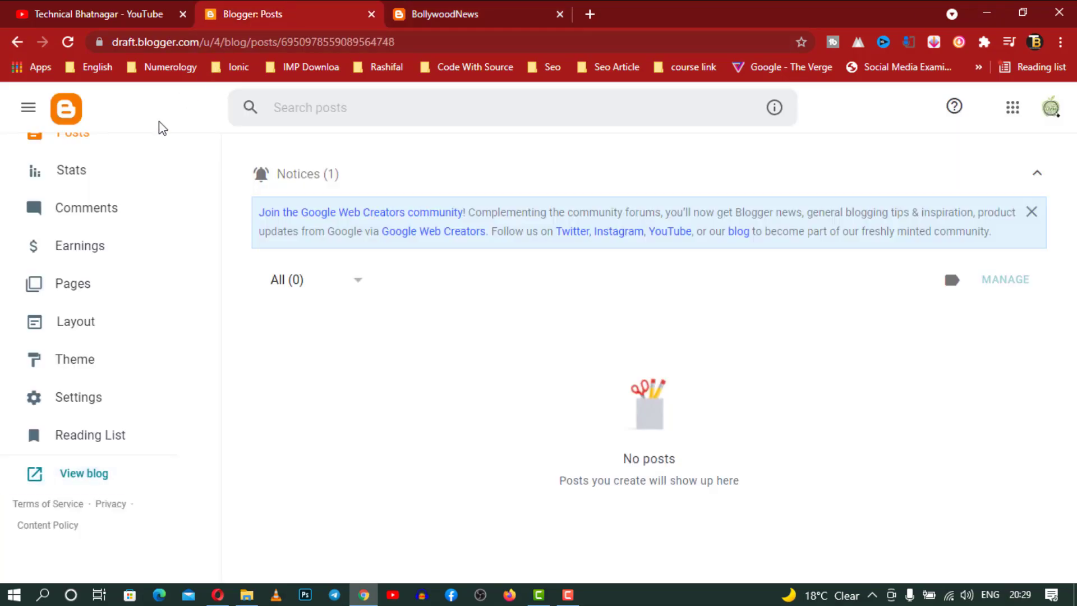
scroll(137, 245, up, 2)
click(83, 270)
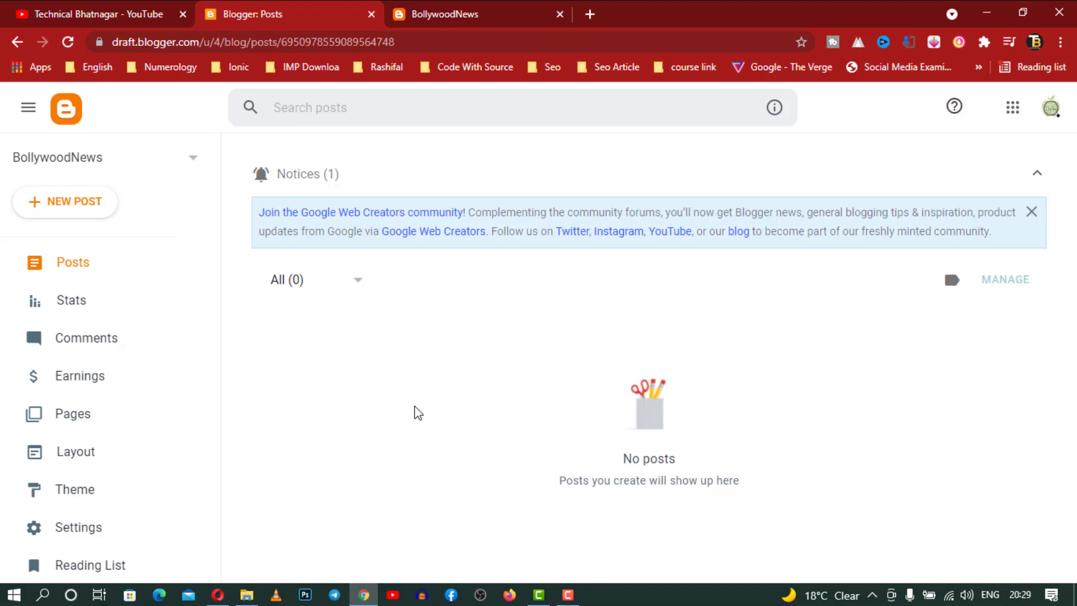
click(84, 208)
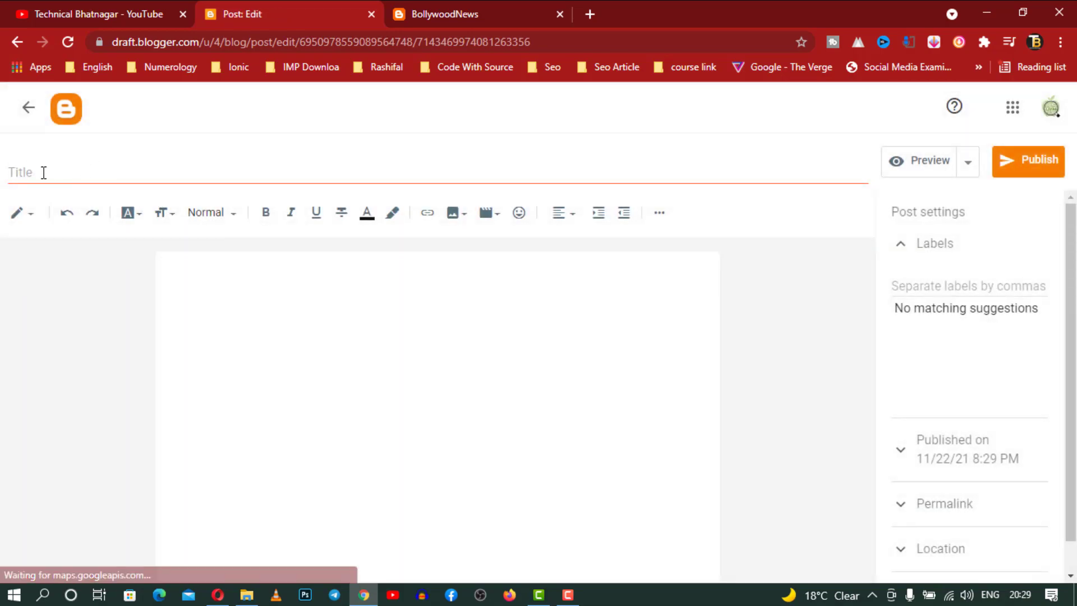
Browse the image and YouTube video insert options, closing the video picker without inserting
click(79, 170)
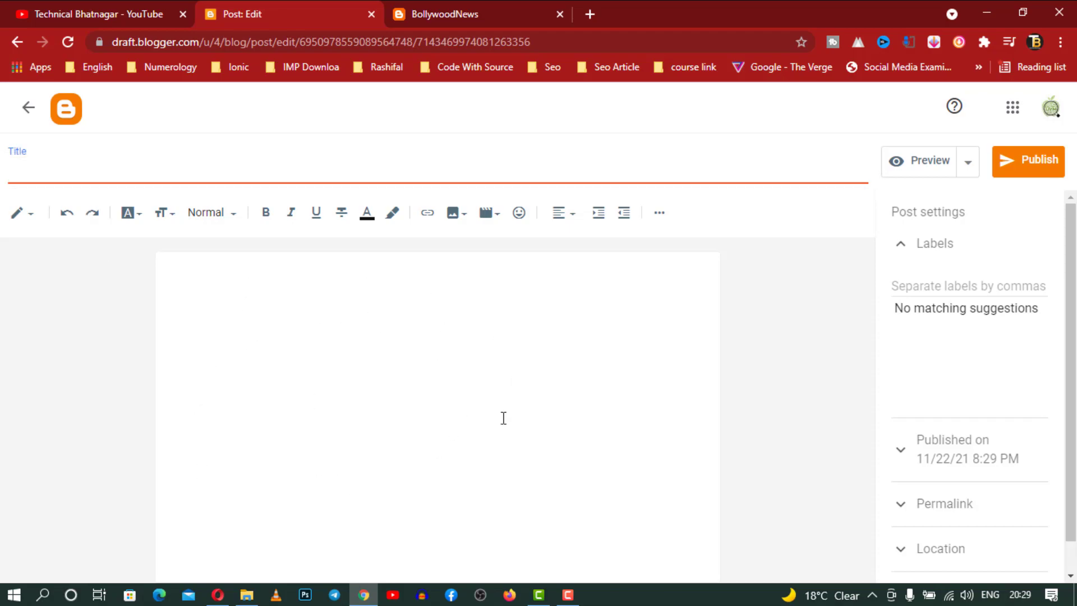
click(455, 216)
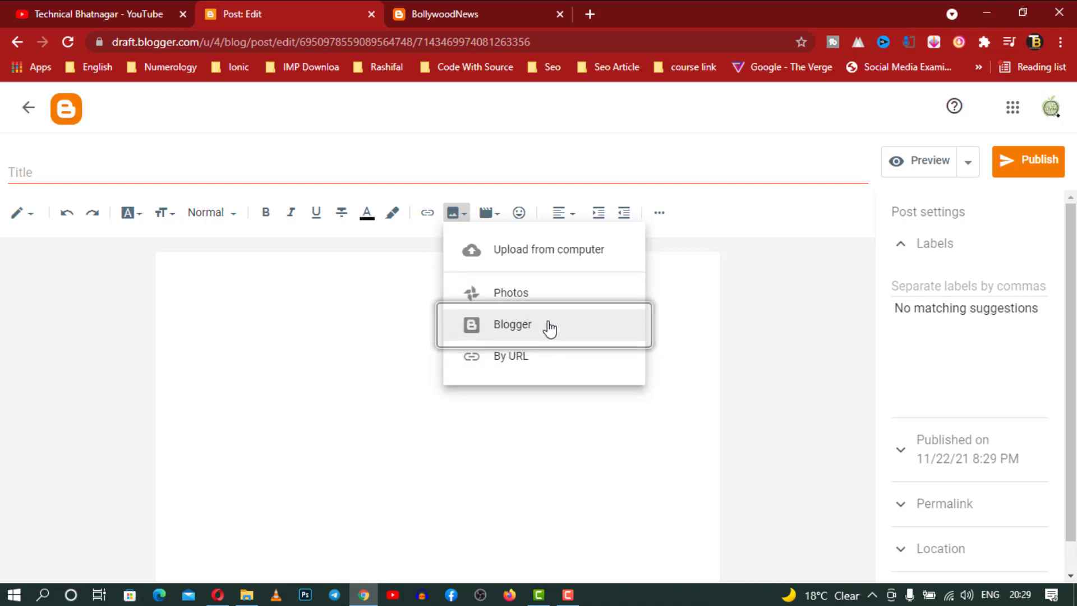
click(494, 219)
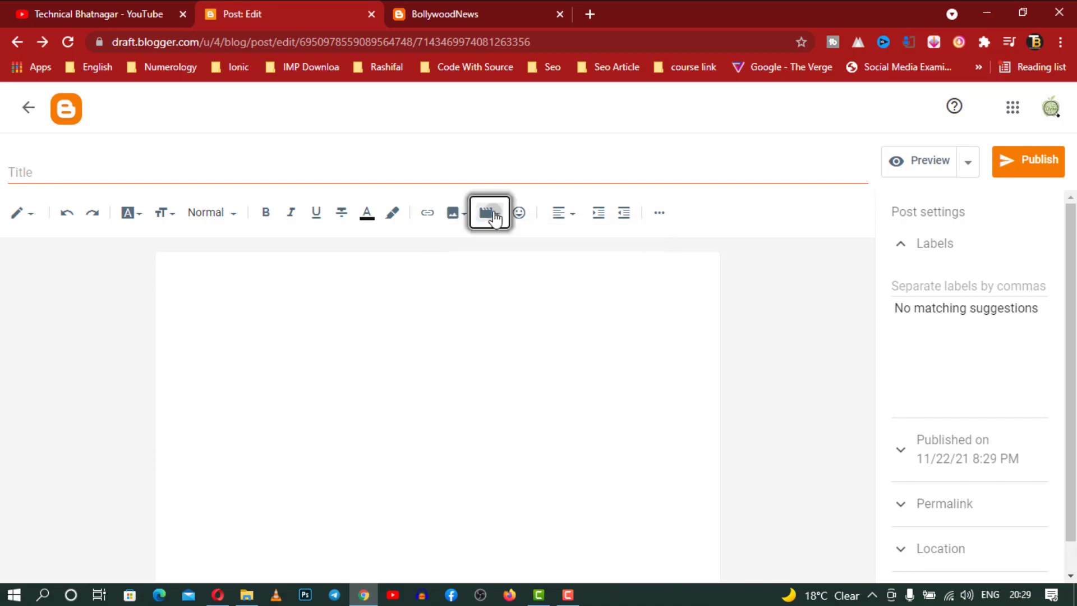
click(493, 218)
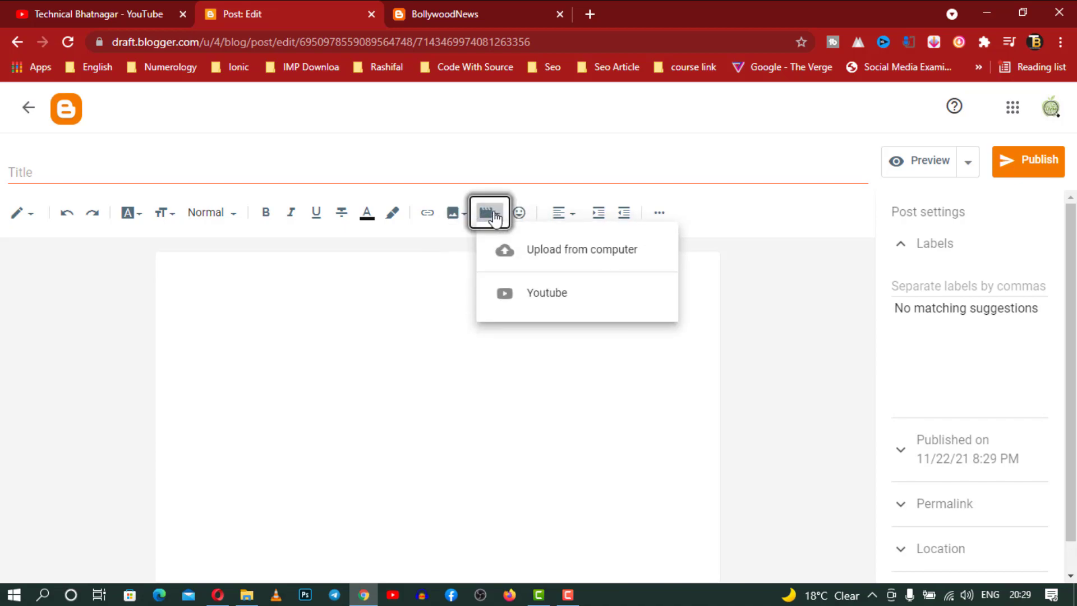
click(601, 311)
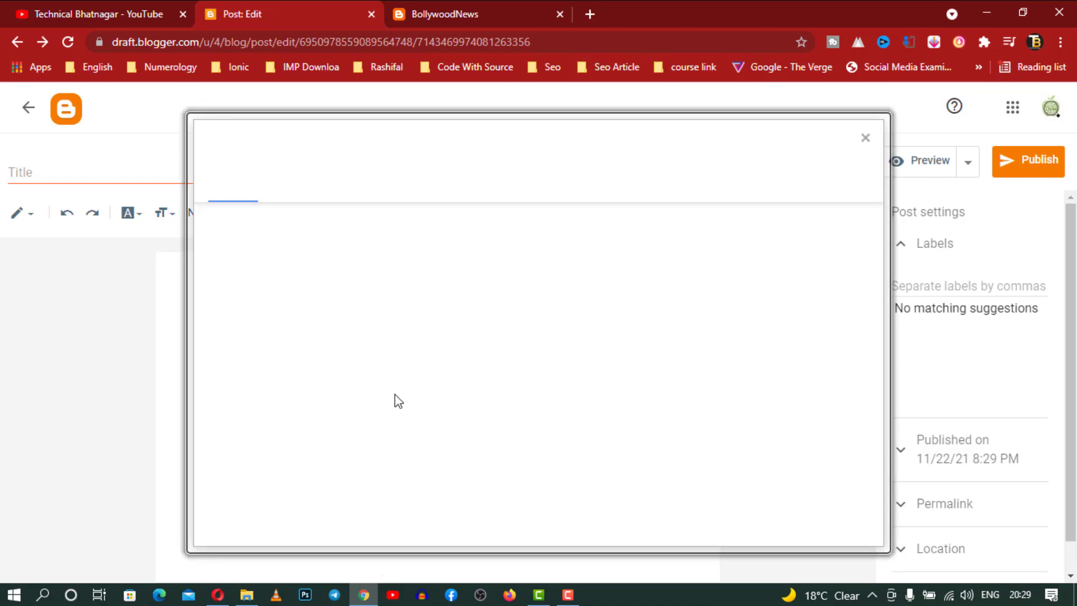
click(304, 191)
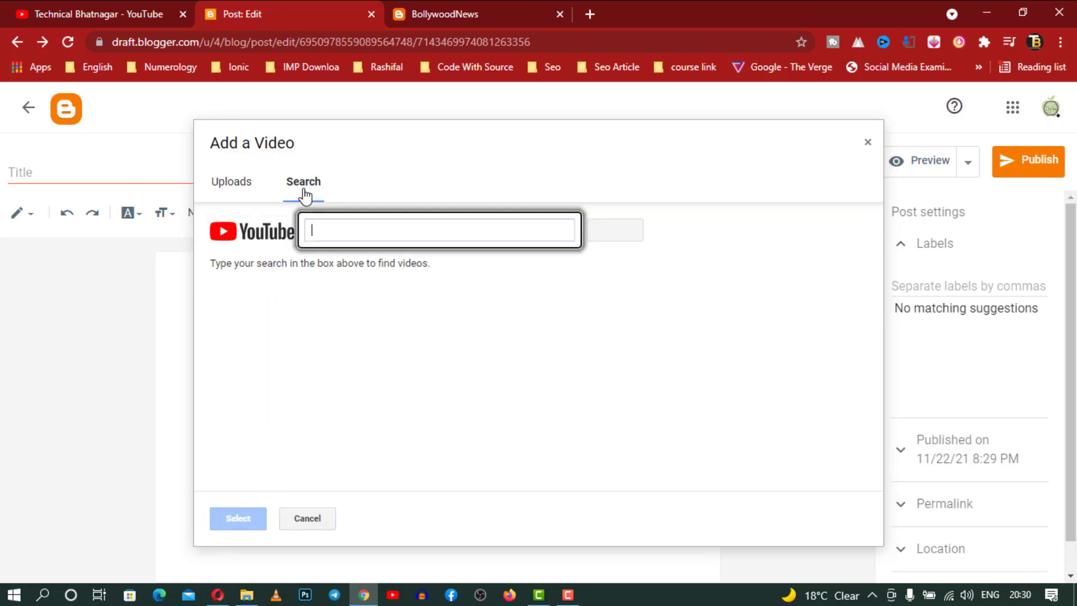
click(245, 187)
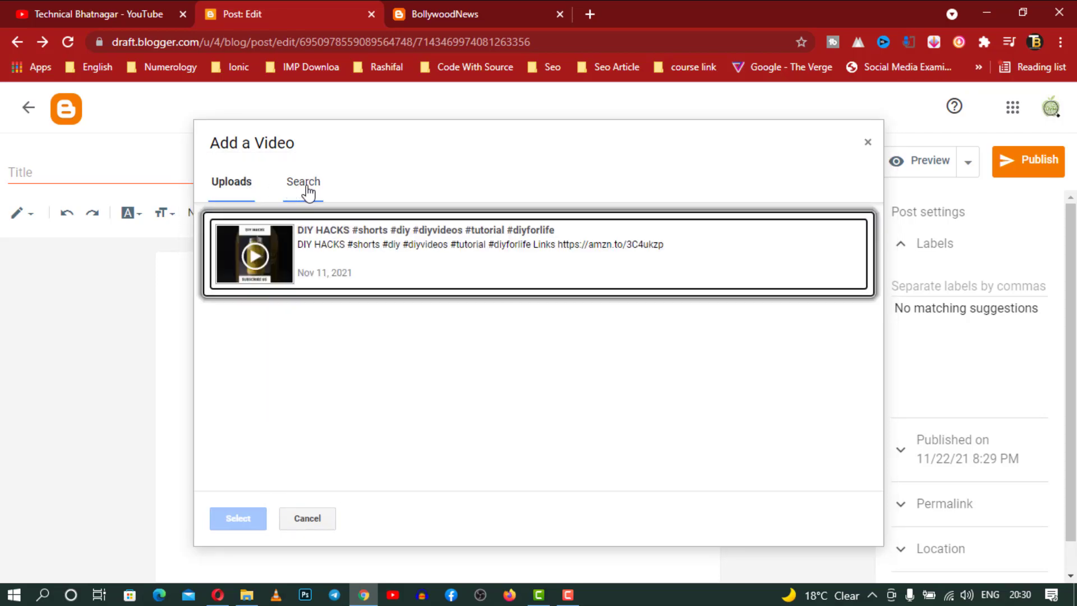
click(868, 143)
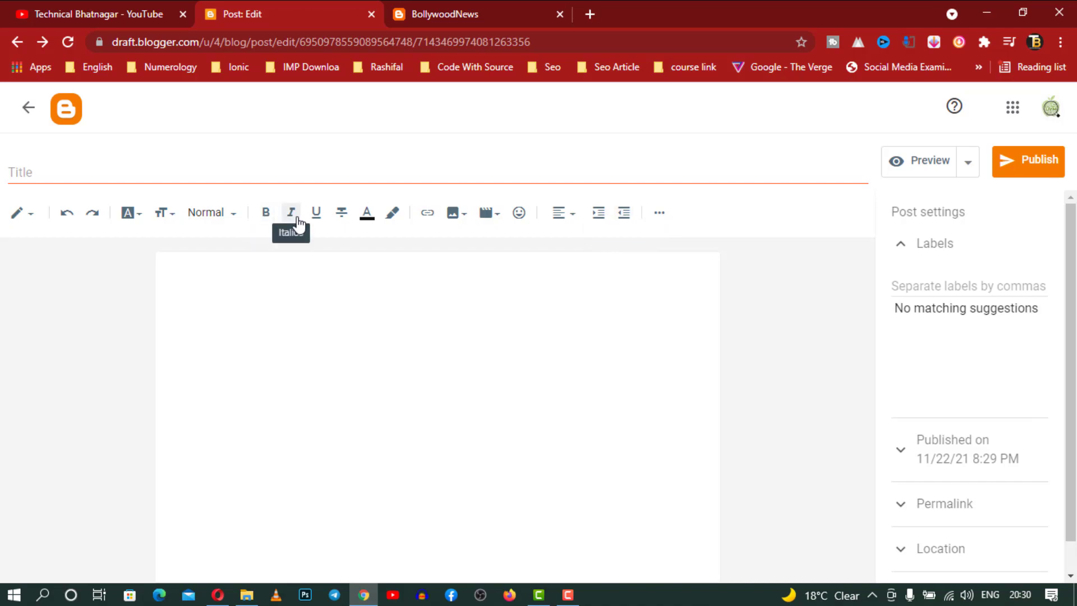
Type a person's name in the post body and format it as a Major Heading
click(309, 267)
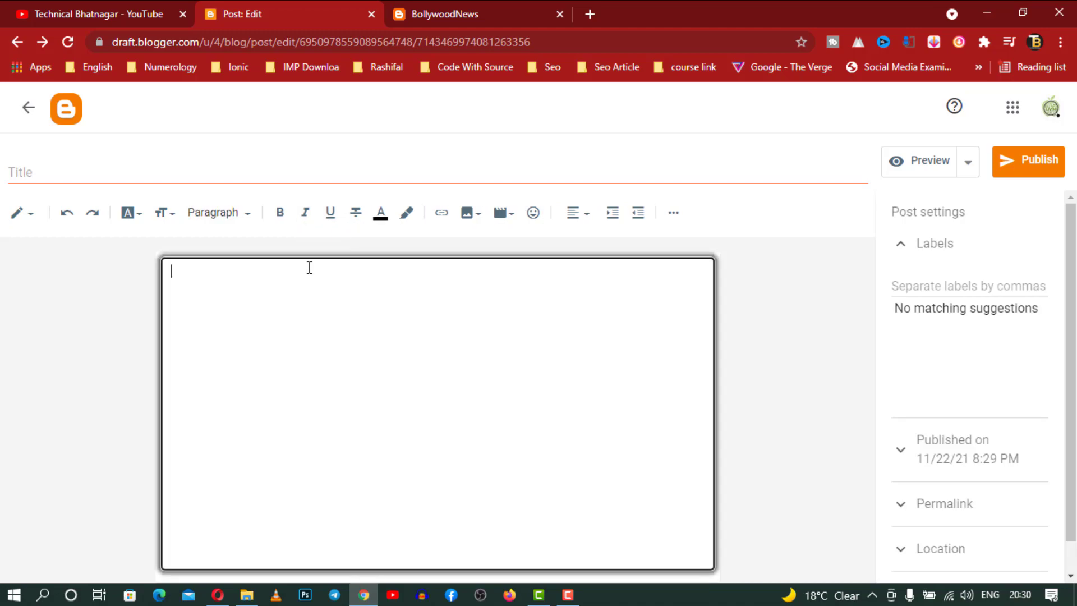
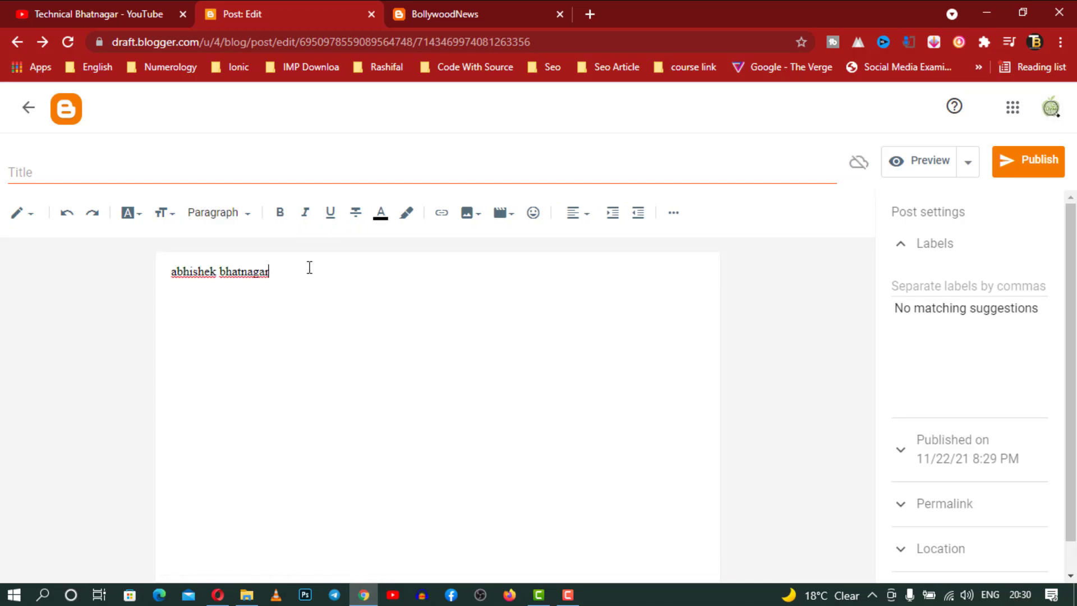
key(ctrl+a)
click(219, 215)
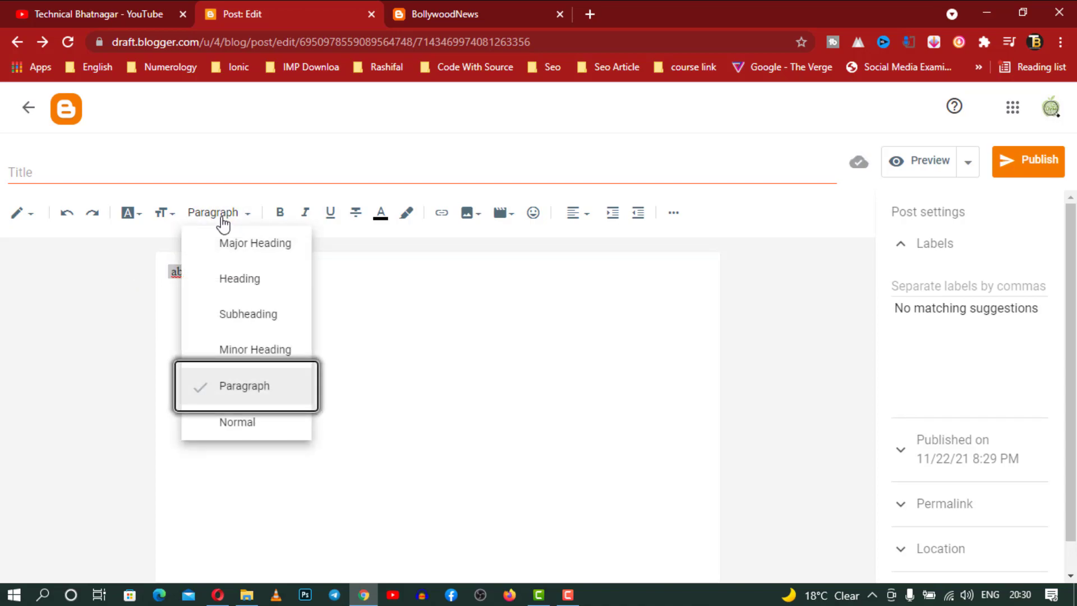
click(242, 249)
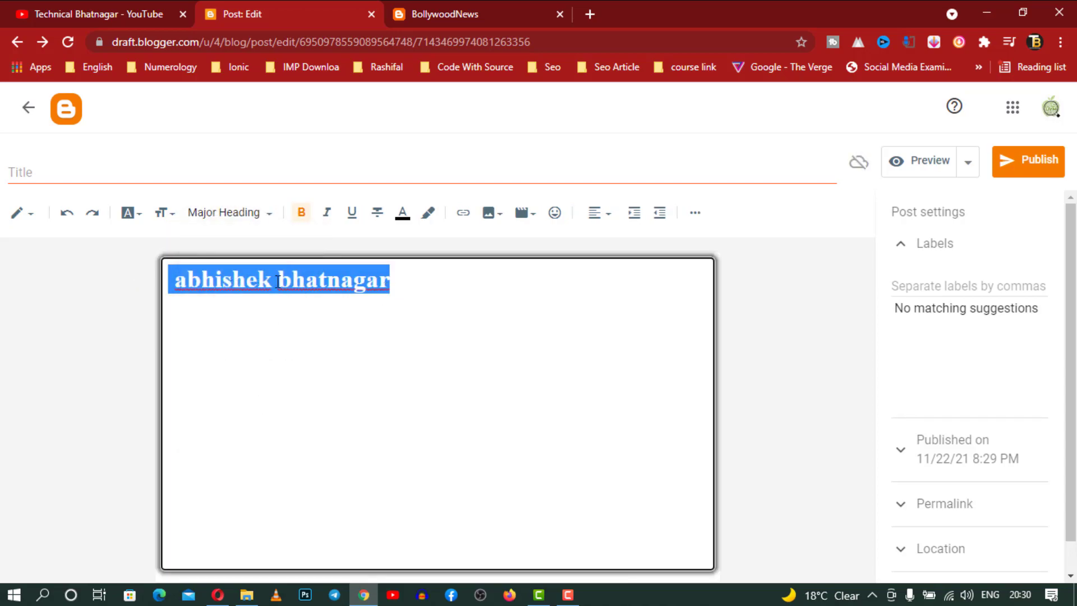
Make the heading Largest size in Trebuchet font and underline it
click(164, 213)
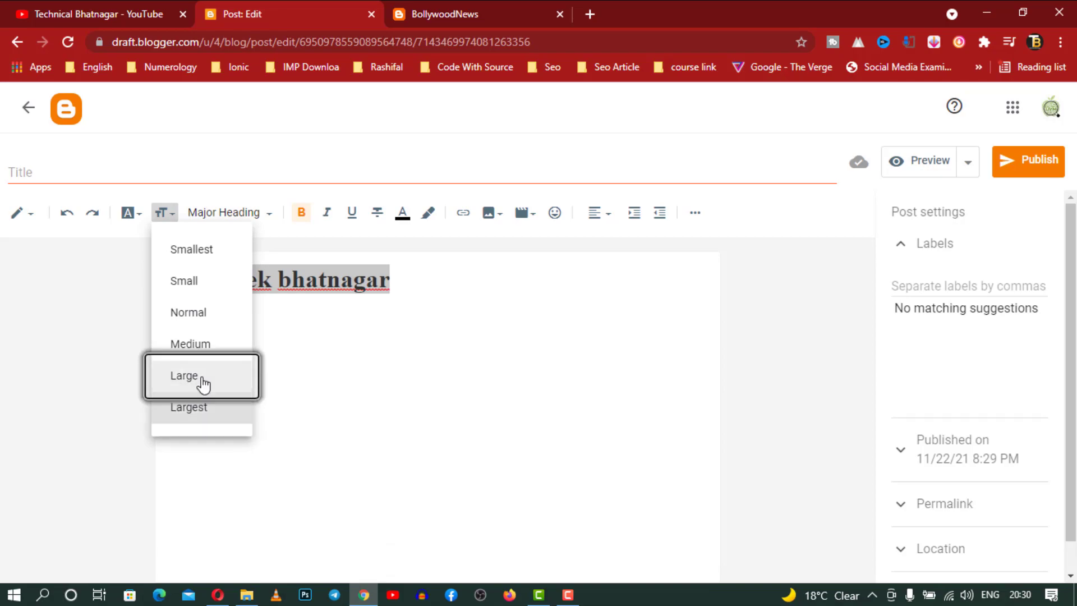
click(195, 411)
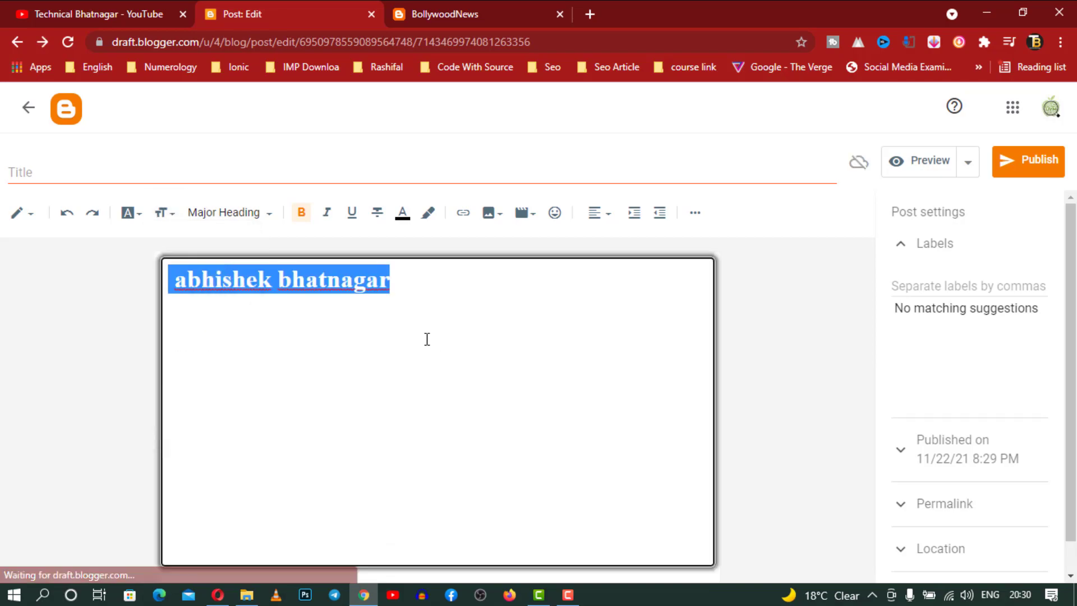
click(130, 213)
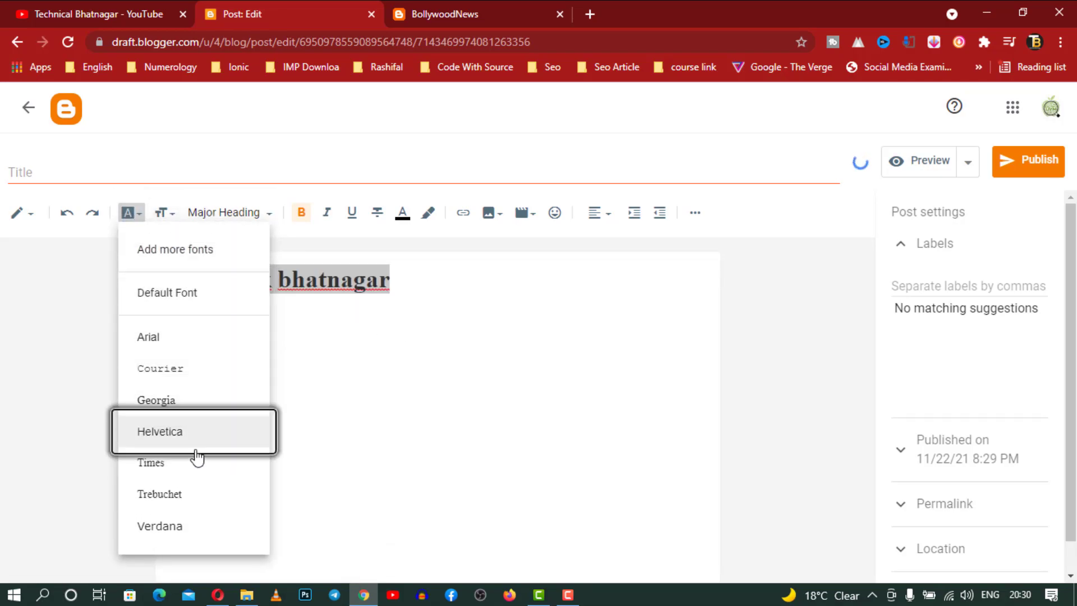
click(187, 501)
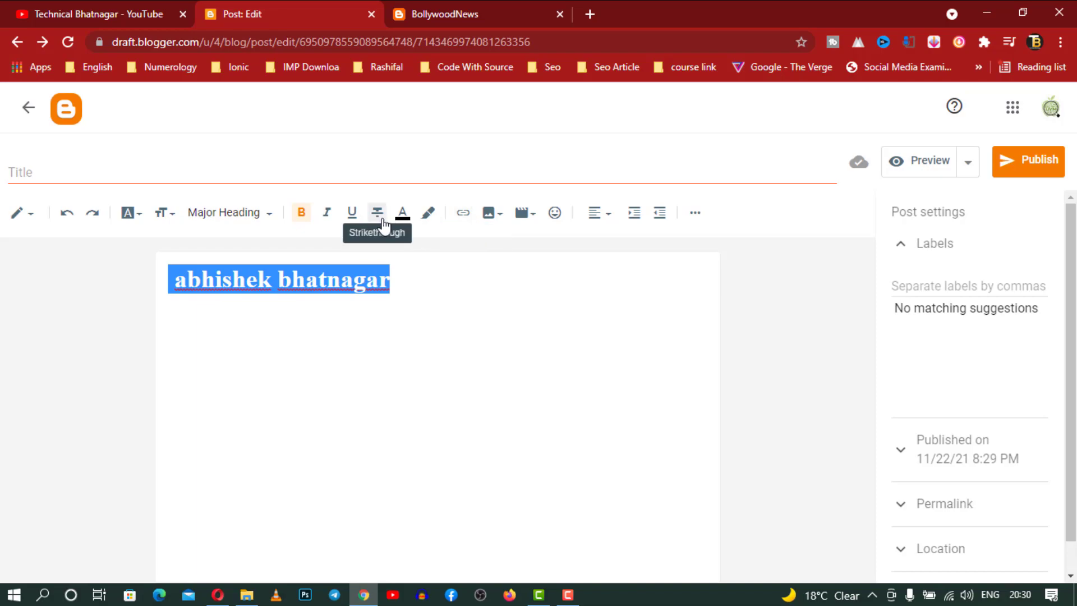
click(352, 213)
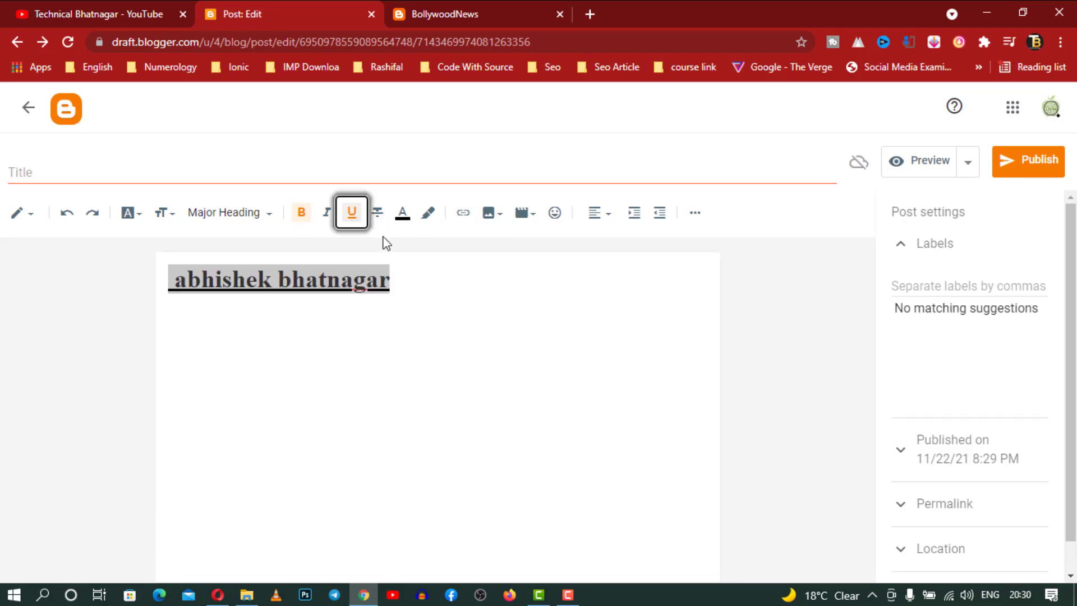
click(26, 214)
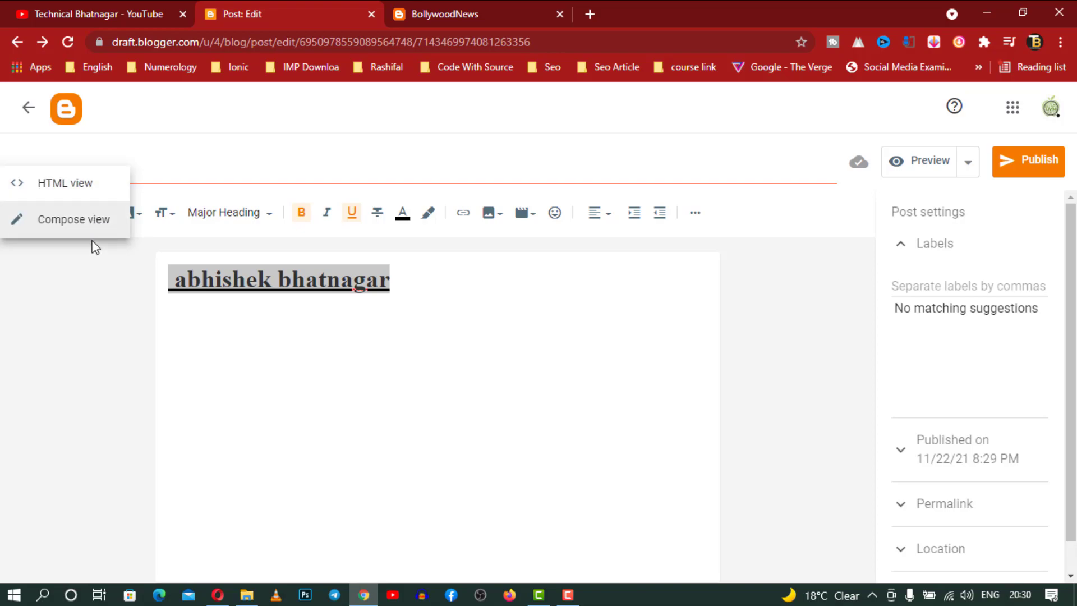
Stay in Compose view, review Permalink, Location and Options, then return to the posts list
click(572, 315)
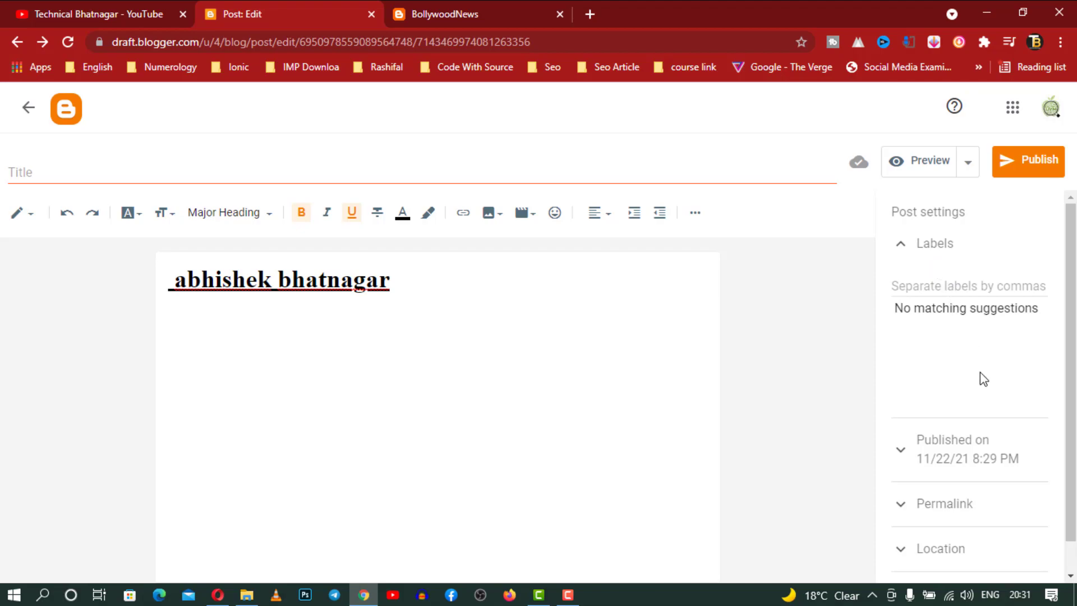
scroll(980, 376, down, 1)
click(960, 486)
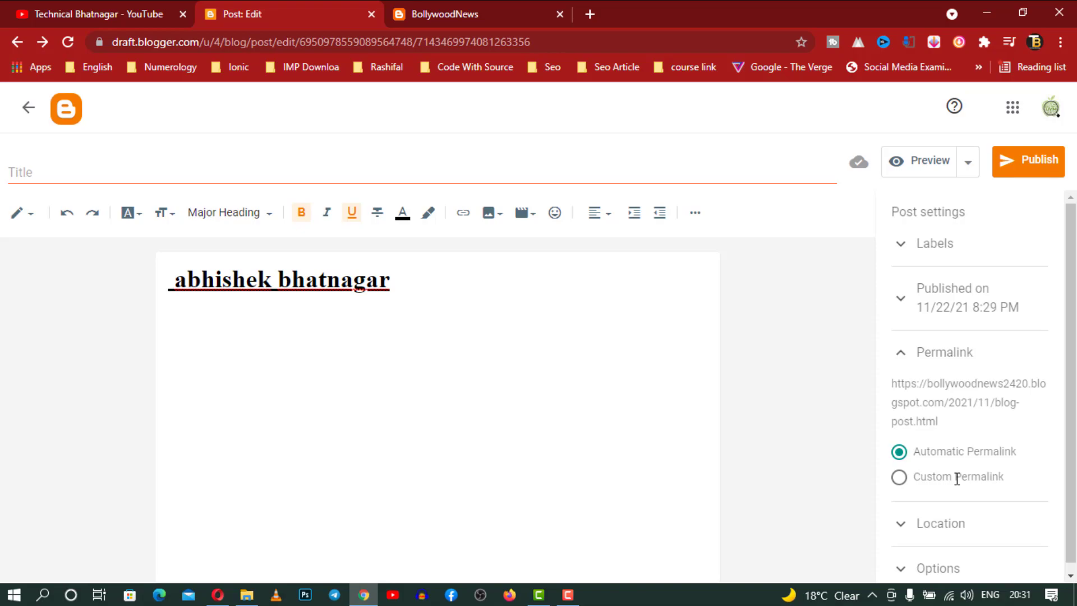
scroll(956, 479, down, 1)
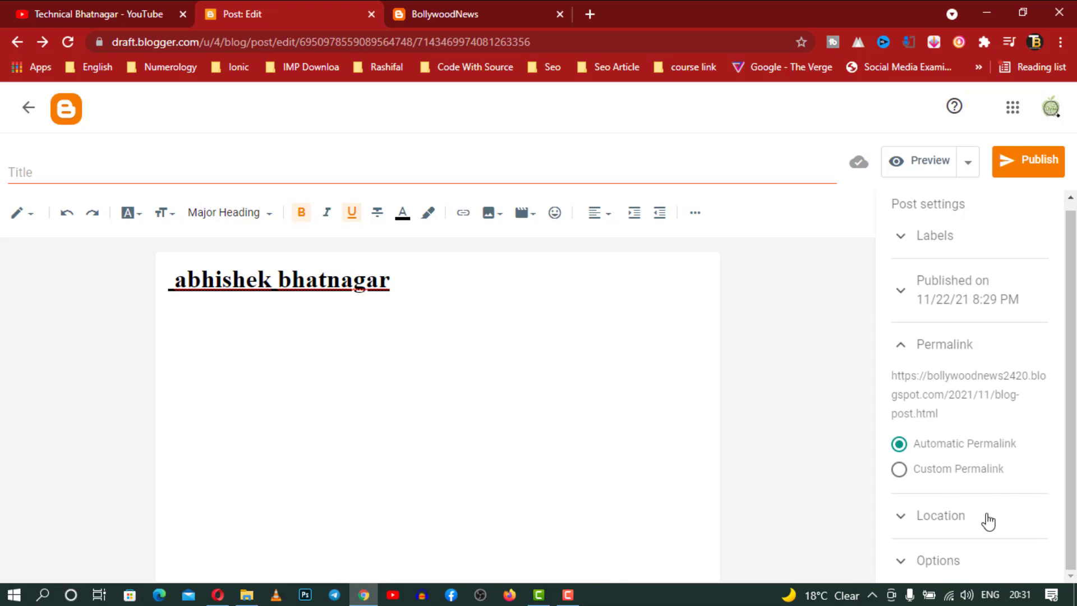
click(961, 519)
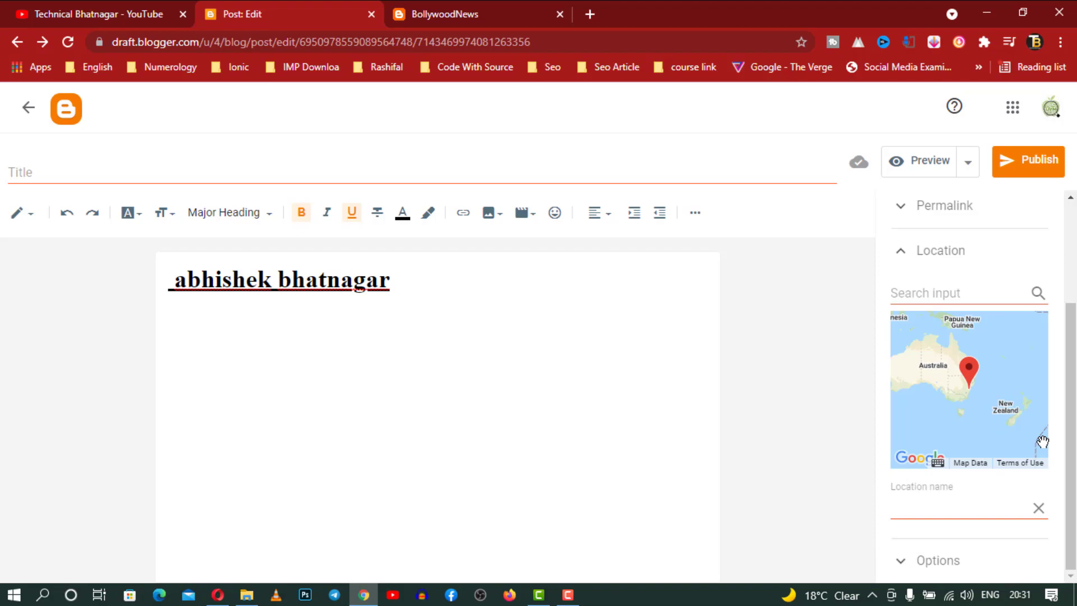
click(969, 566)
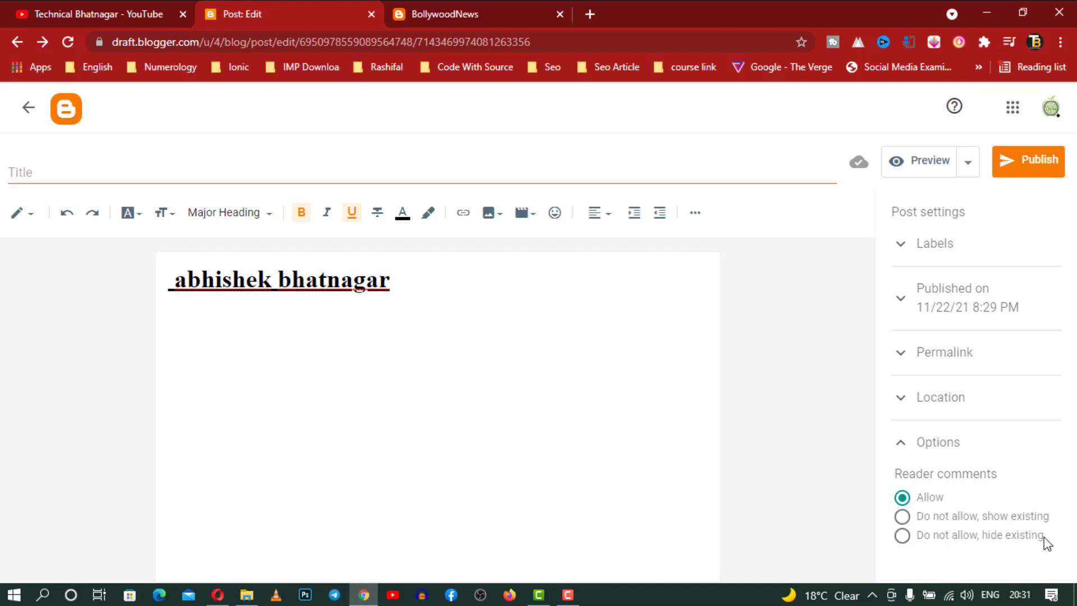
click(35, 119)
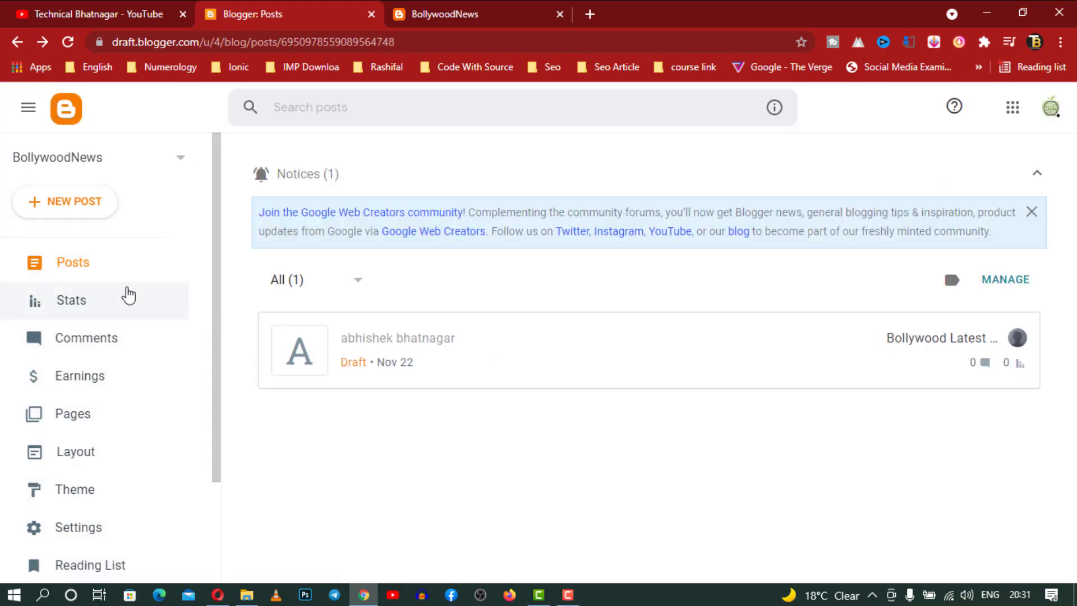
Look through the blog's Stats, Comments and Earnings pages
click(109, 297)
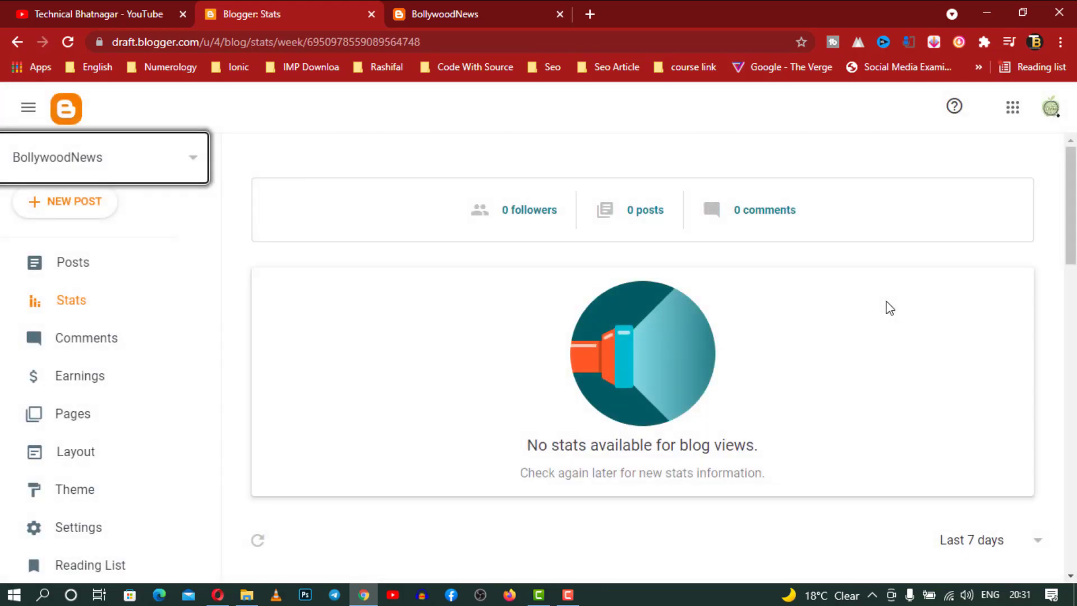
scroll(890, 307, down, 9)
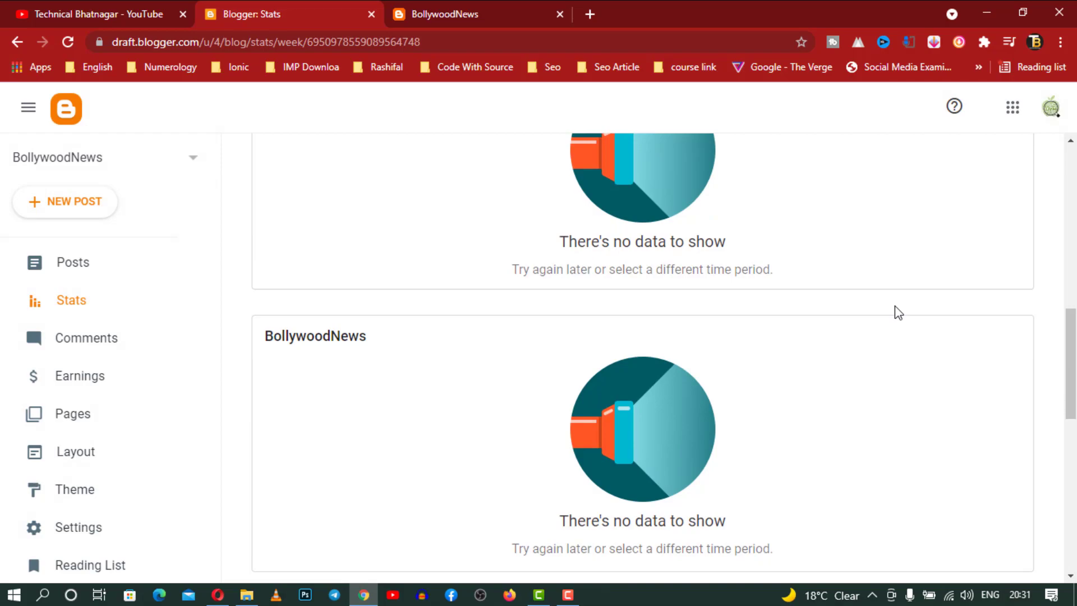
click(91, 352)
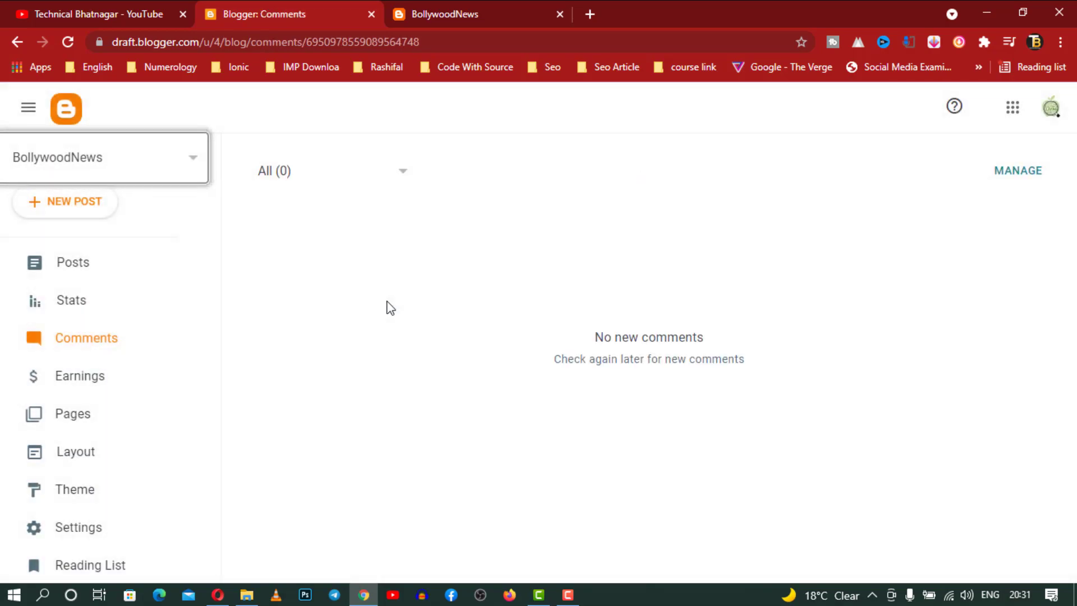
click(79, 377)
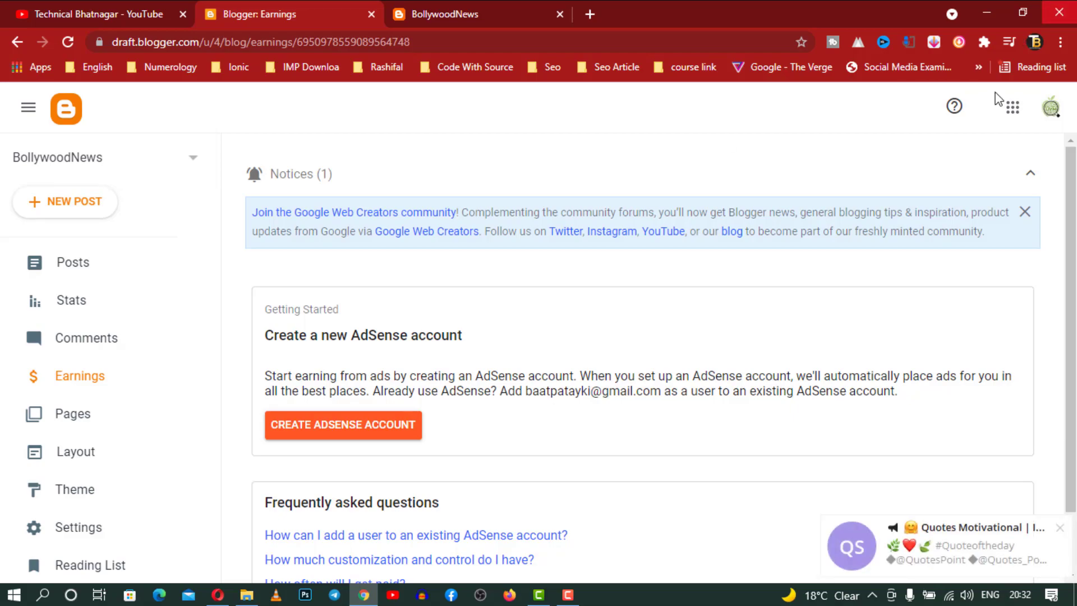
Dismiss the desktop notification, quit Telegram from the tray and collapse the notices panel
click(1060, 530)
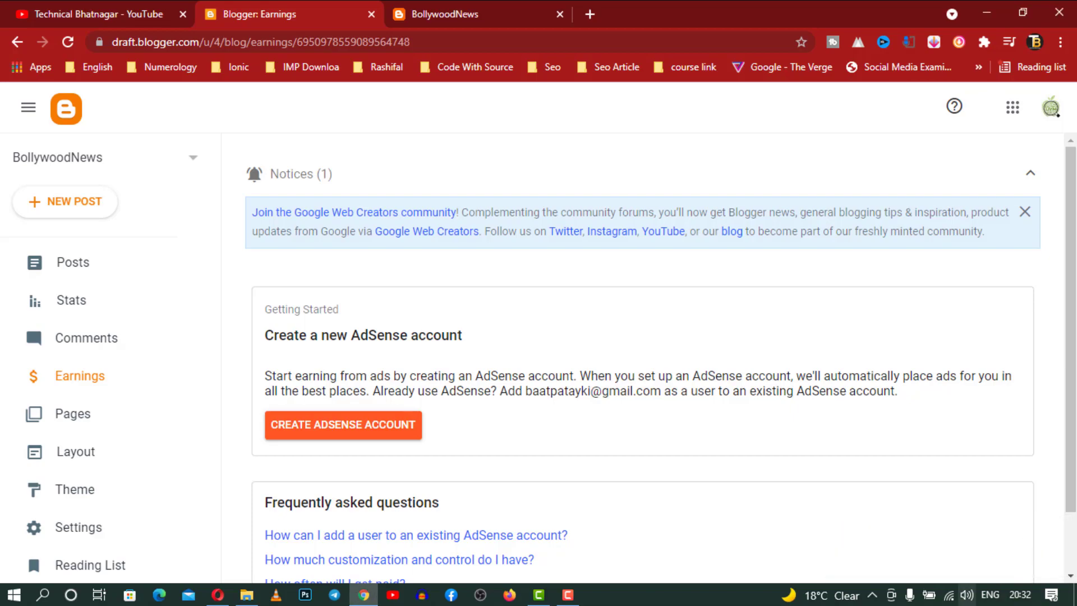
click(872, 594)
right_click(884, 538)
click(894, 520)
click(729, 167)
click(728, 166)
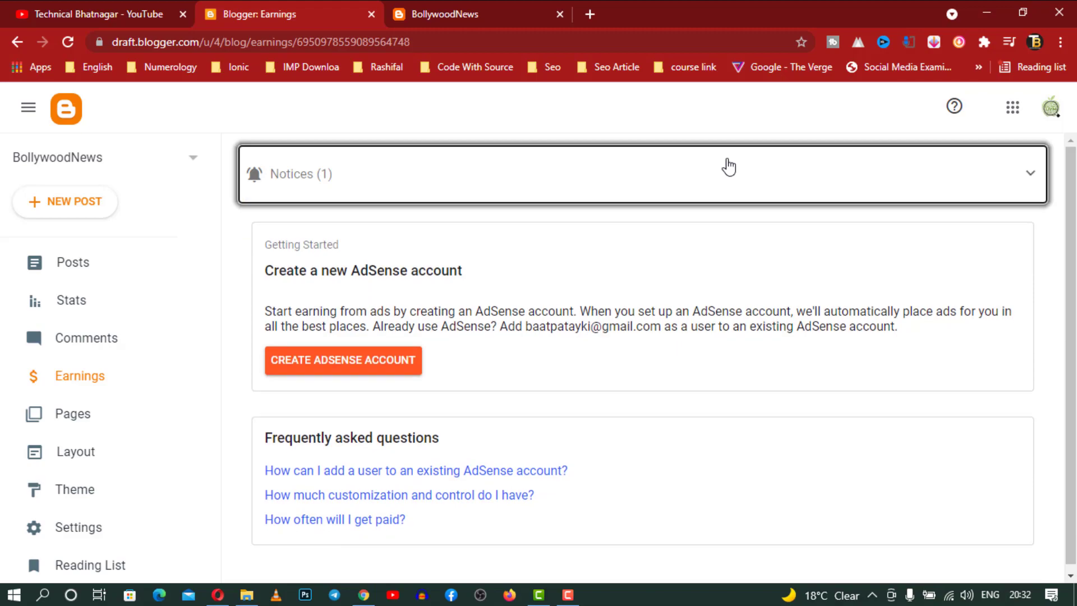
Check the Pages, Layout and Theme sections, then view the live BollywoodNews blog
click(116, 407)
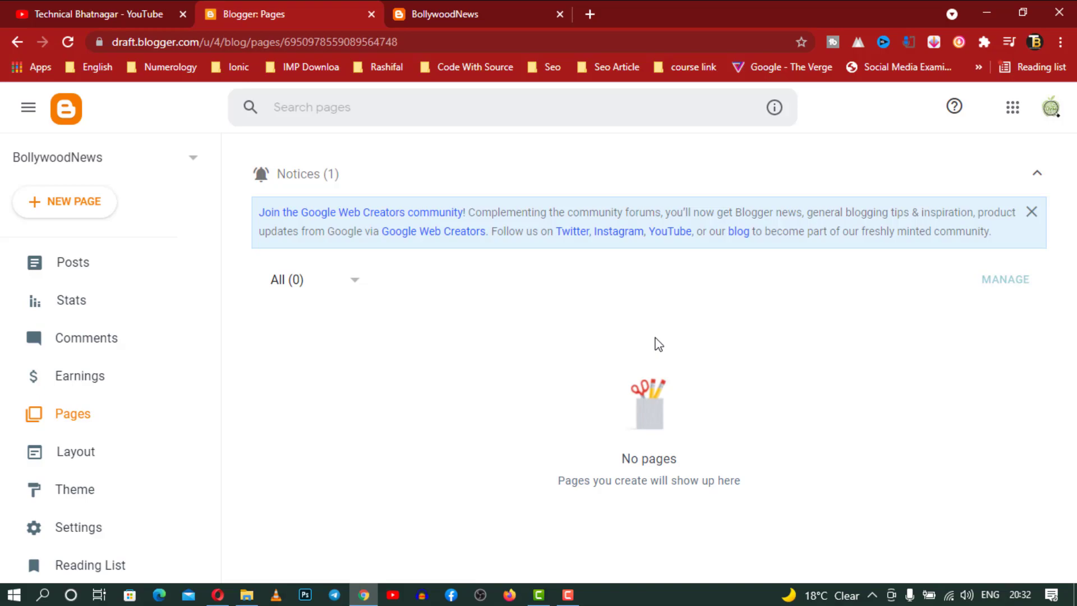
scroll(112, 457, down, 2)
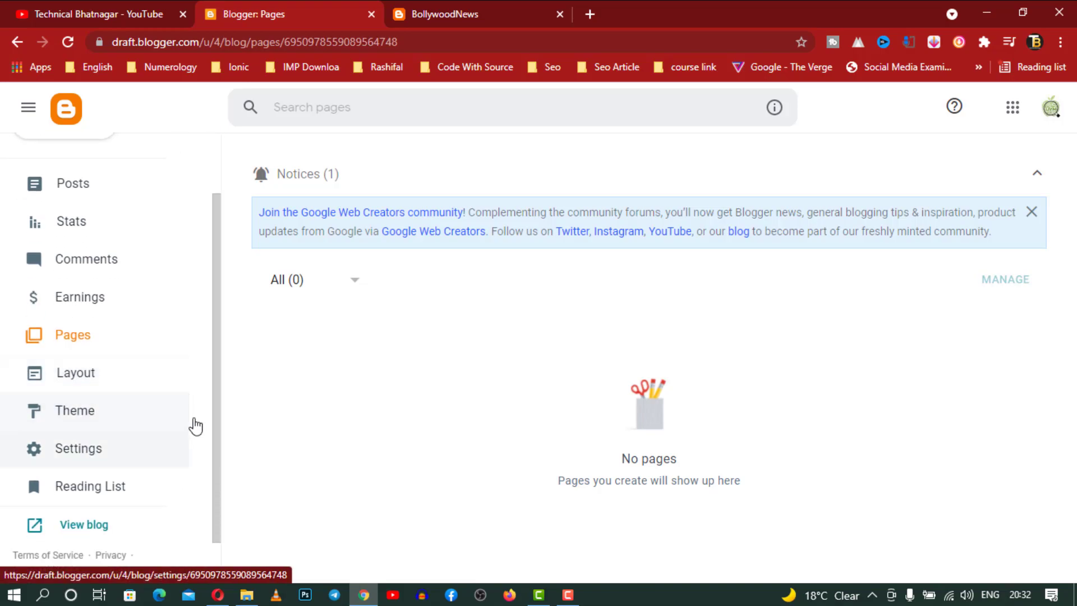
click(62, 374)
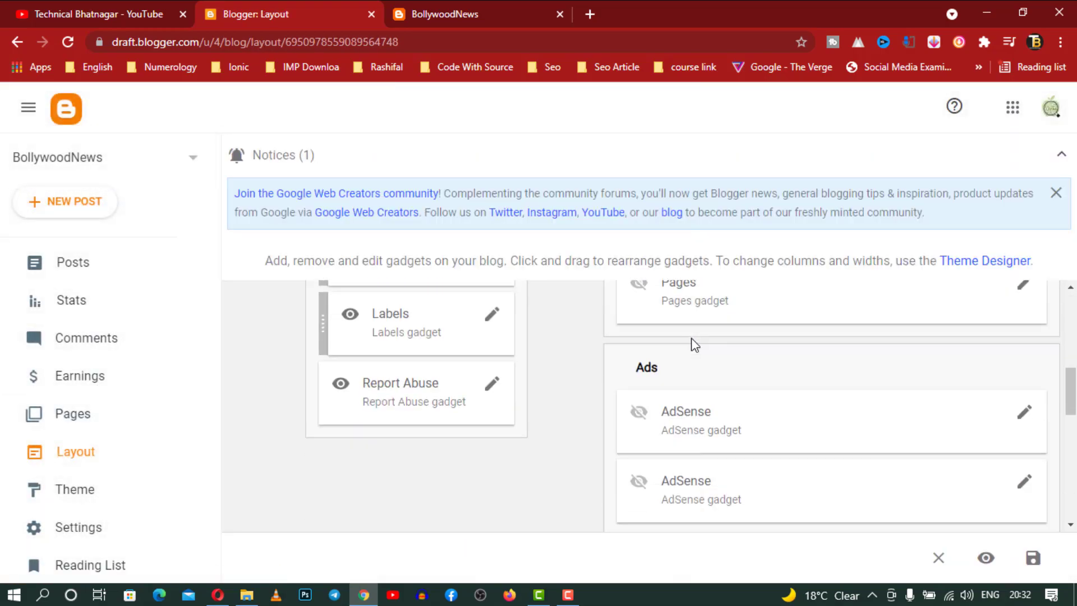
scroll(693, 342, down, 5)
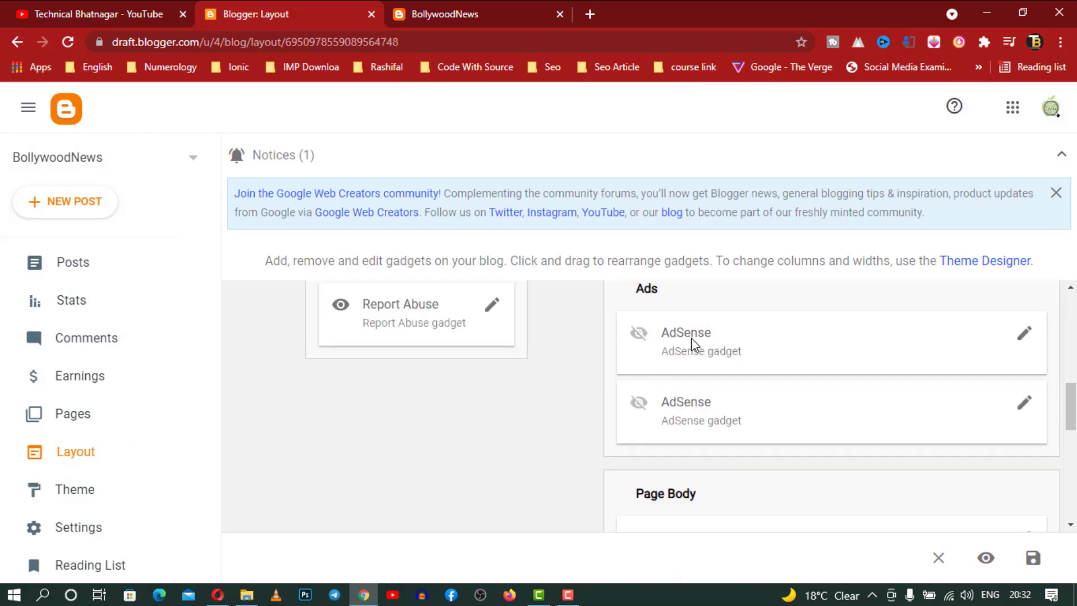
click(88, 504)
click(435, 7)
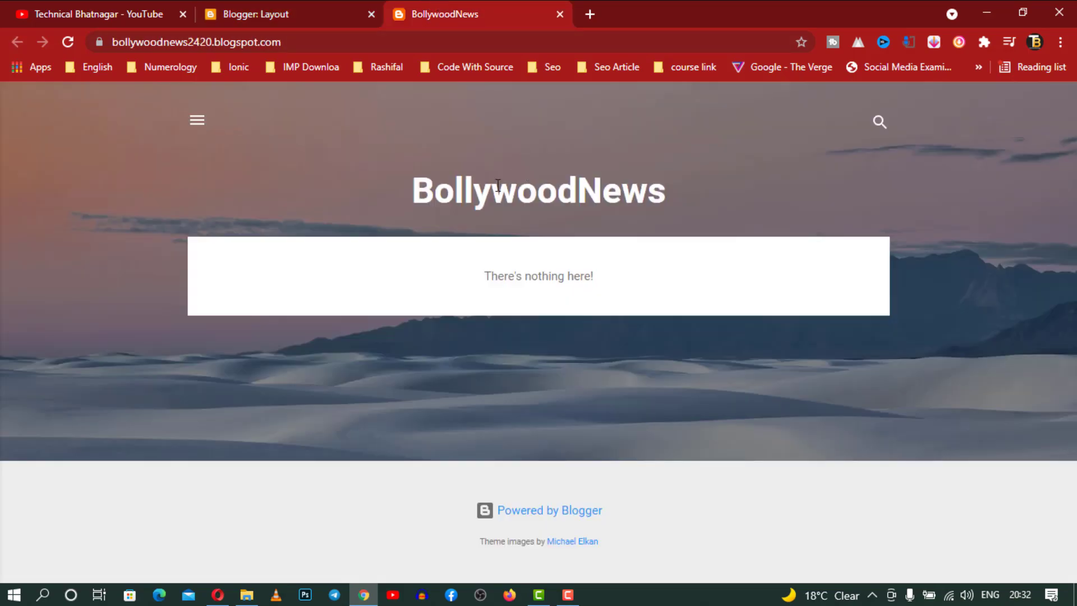
Return to the theme gallery and preview the Dracula variant of the Notable theme
click(244, 8)
scroll(690, 381, down, 5)
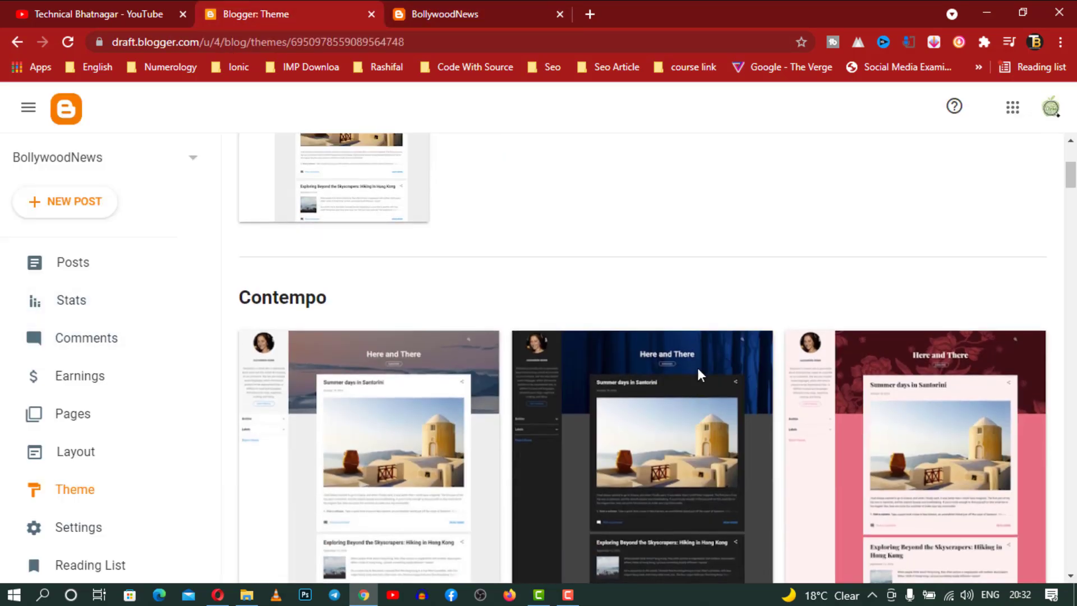
scroll(697, 367, down, 12)
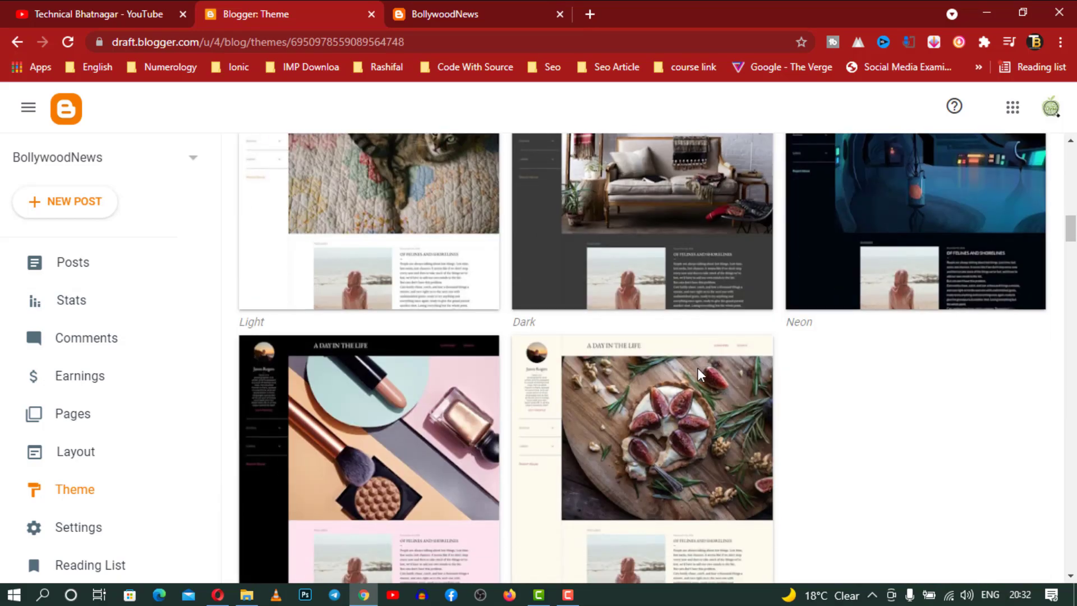
scroll(698, 368, down, 10)
scroll(699, 376, down, 12)
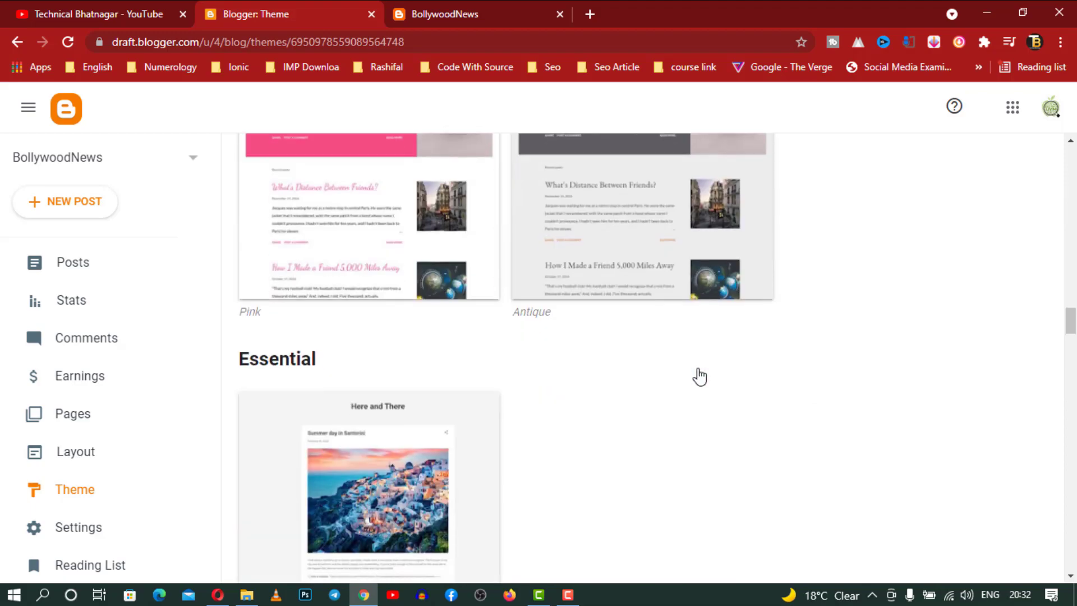
scroll(699, 376, down, 8)
scroll(700, 376, down, 20)
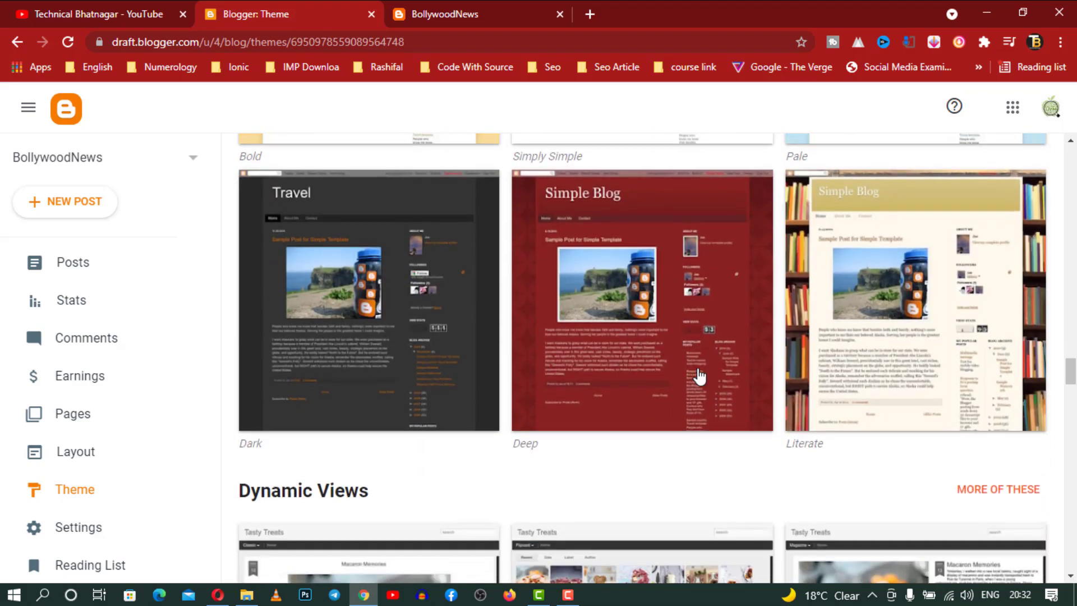
scroll(699, 377, down, 3)
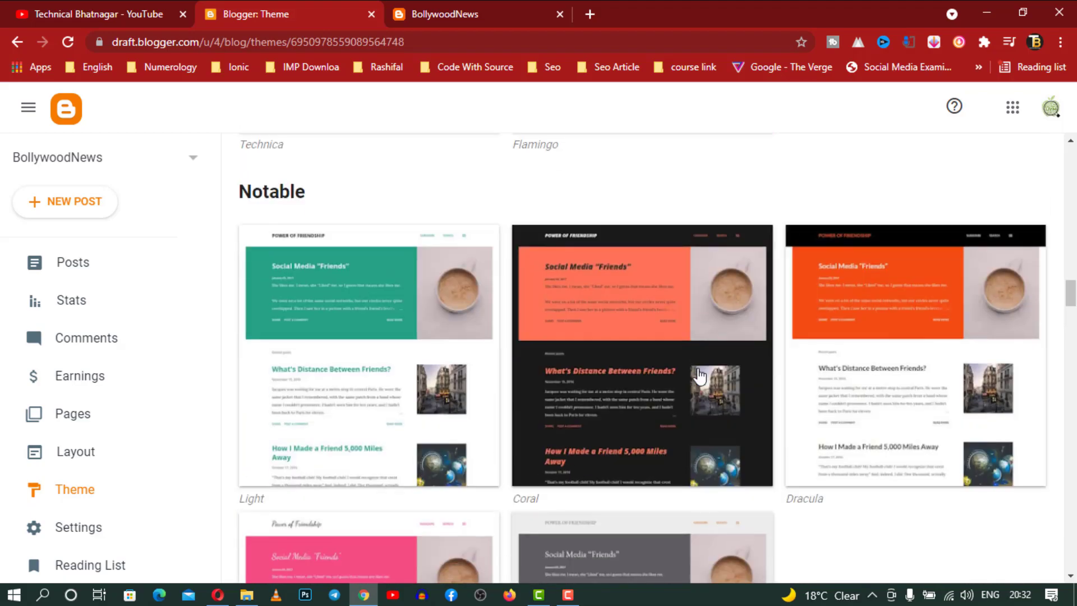
click(860, 372)
Apply the Notable Dracula theme, then return to the live BollywoodNews blog
scroll(449, 353, down, 5)
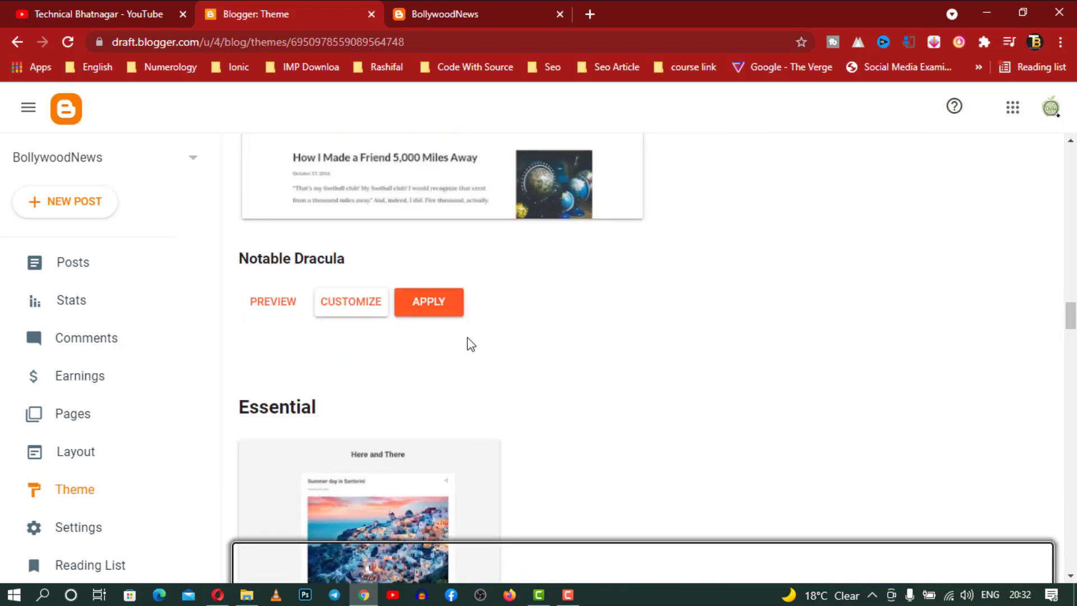
scroll(543, 279, up, 5)
scroll(544, 280, down, 4)
click(435, 389)
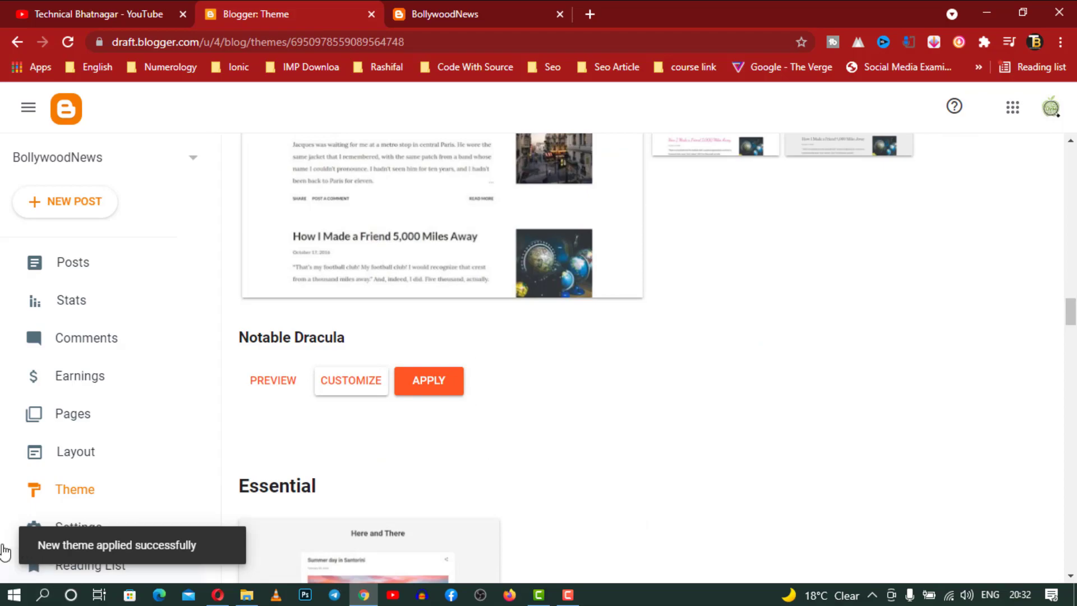
click(568, 22)
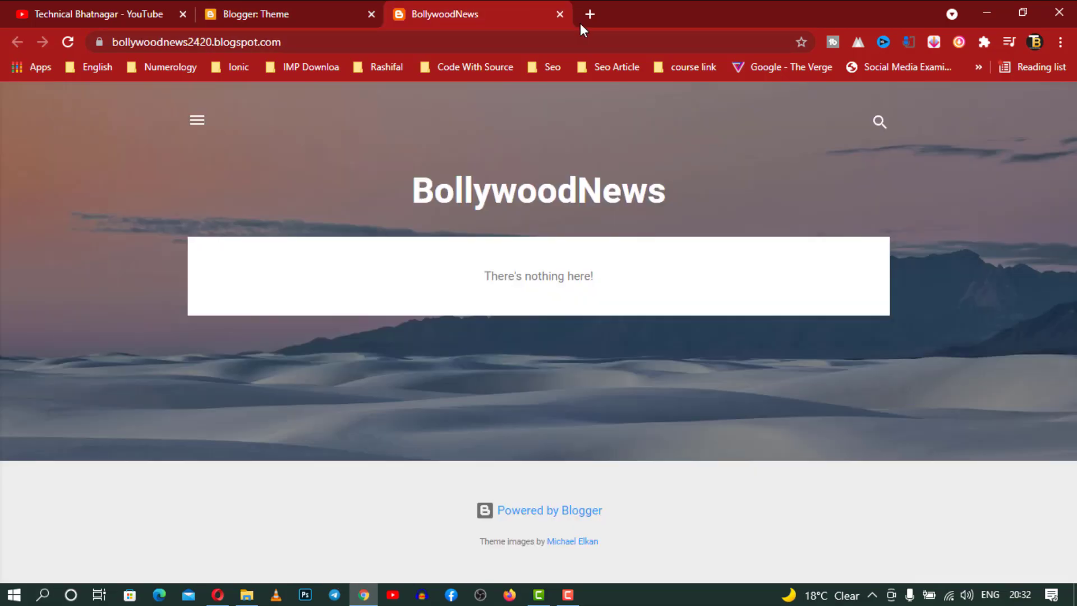
Reload the live blog to see the dark Notable header, then go back to the theme gallery
click(68, 42)
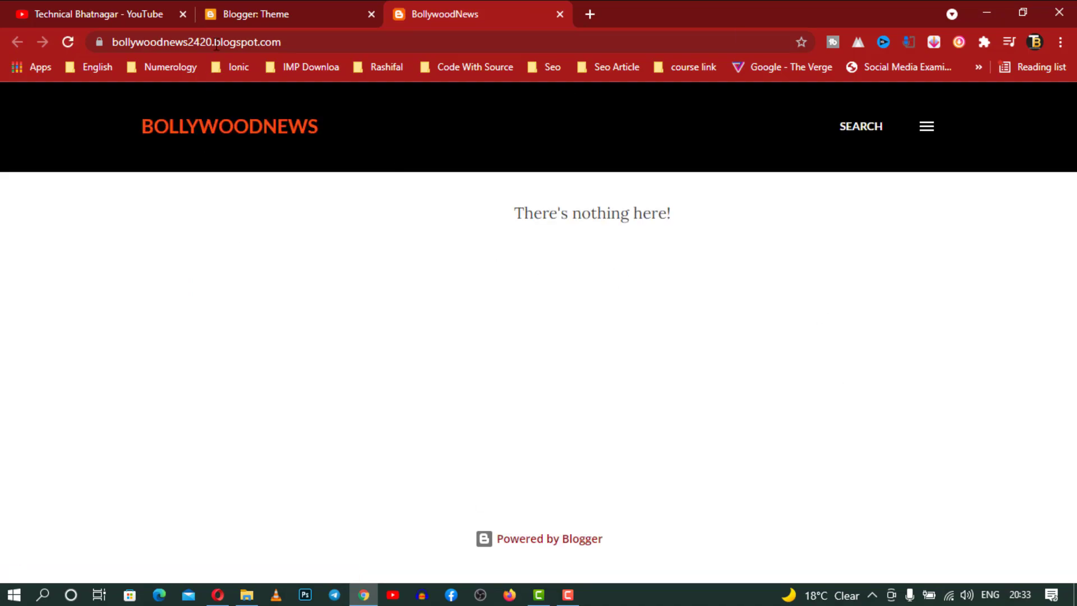
click(317, 3)
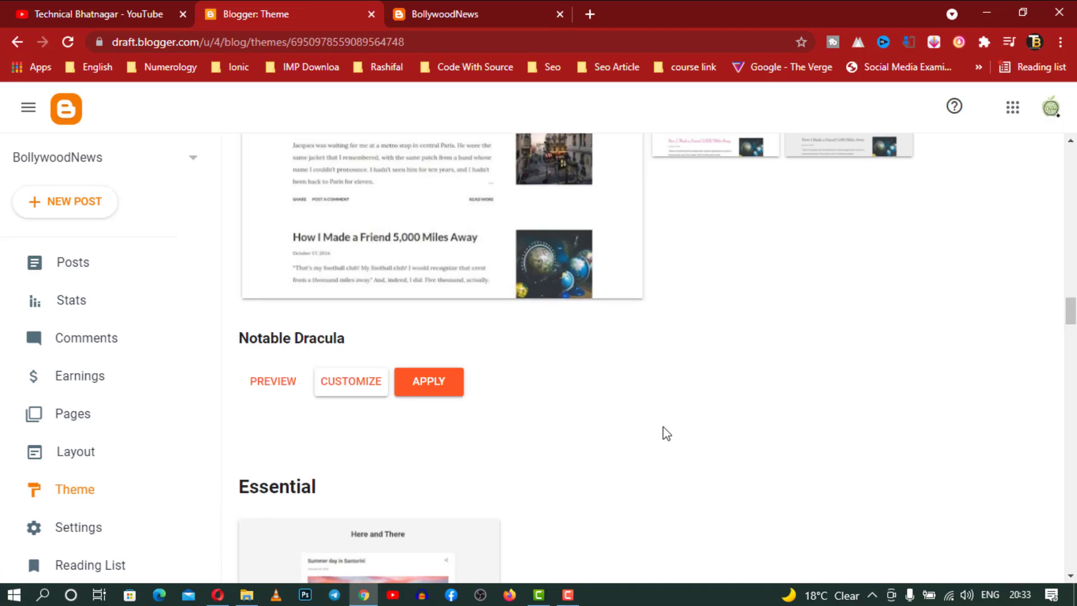
scroll(663, 432, up, 5)
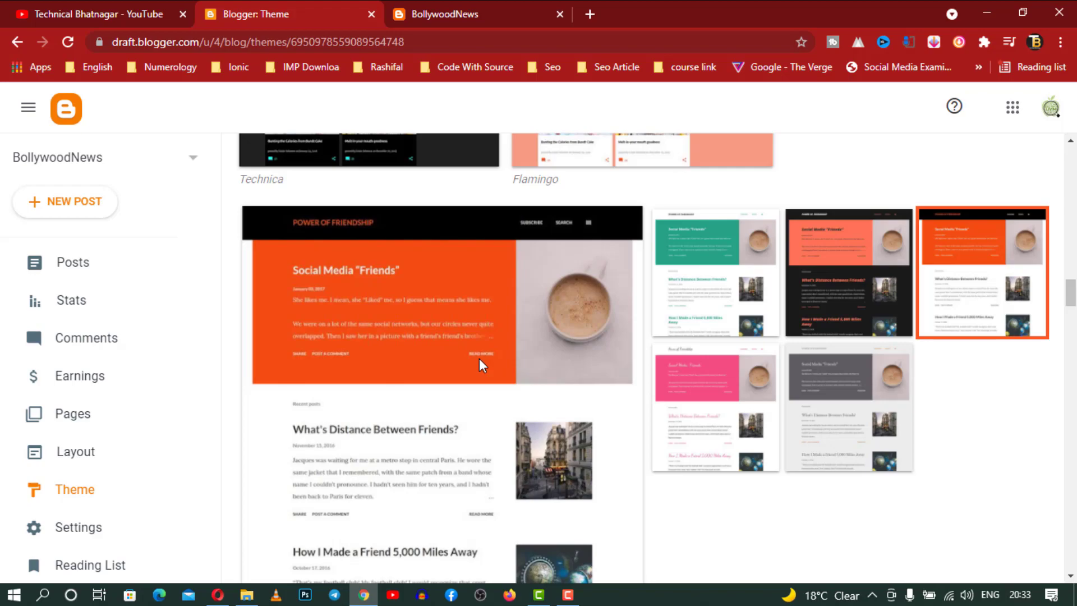
key(ctrl+t)
Load the reference site ytseohindi.com and read through its orange featured post
text(yts)
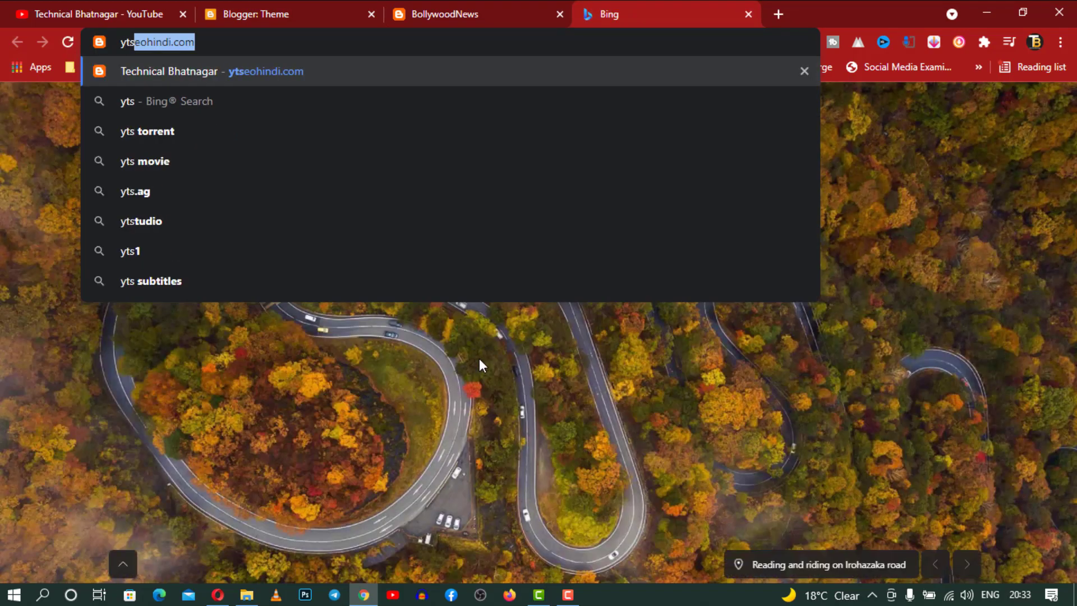
key(Return)
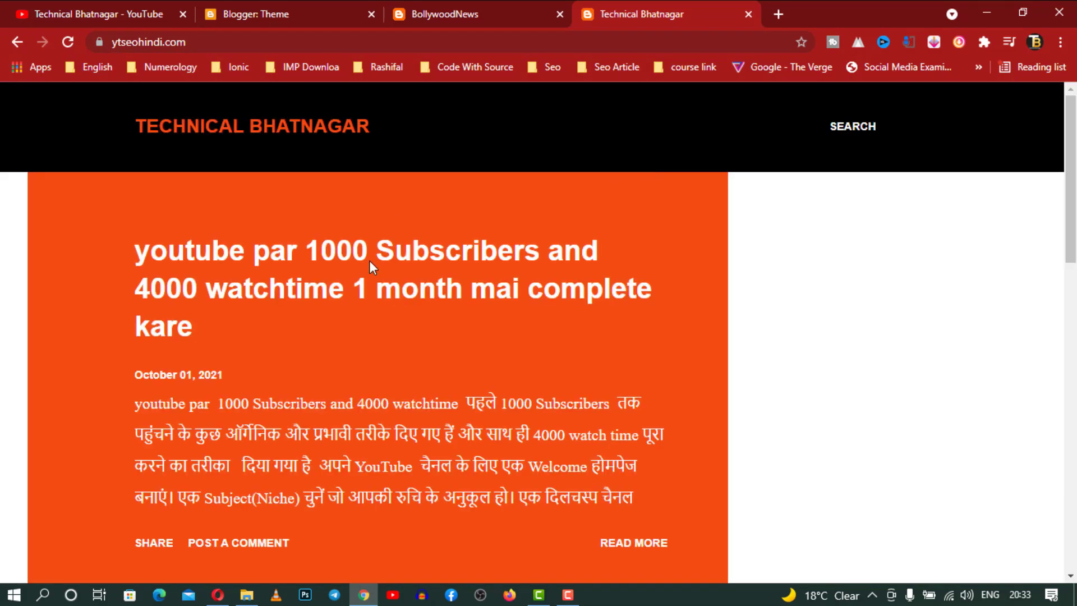
scroll(611, 231, down, 5)
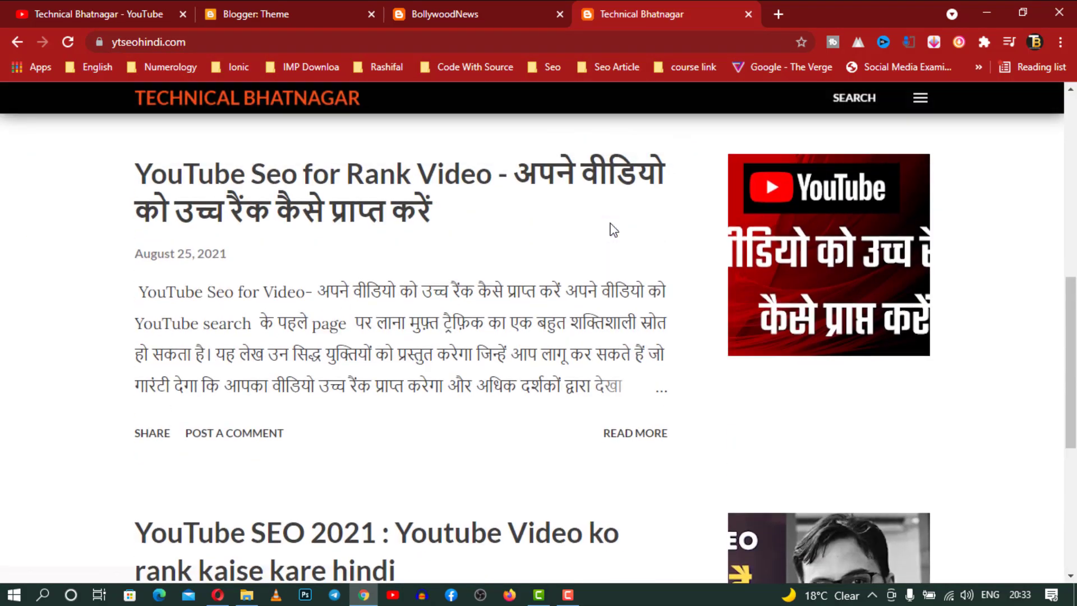
scroll(612, 227, up, 5)
click(617, 243)
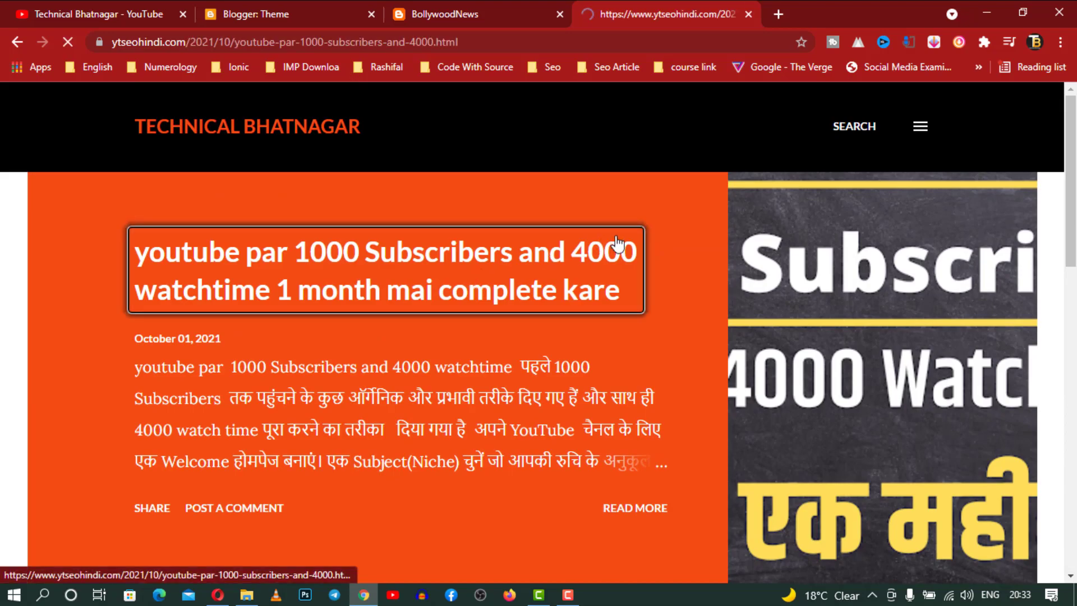
scroll(617, 242, down, 10)
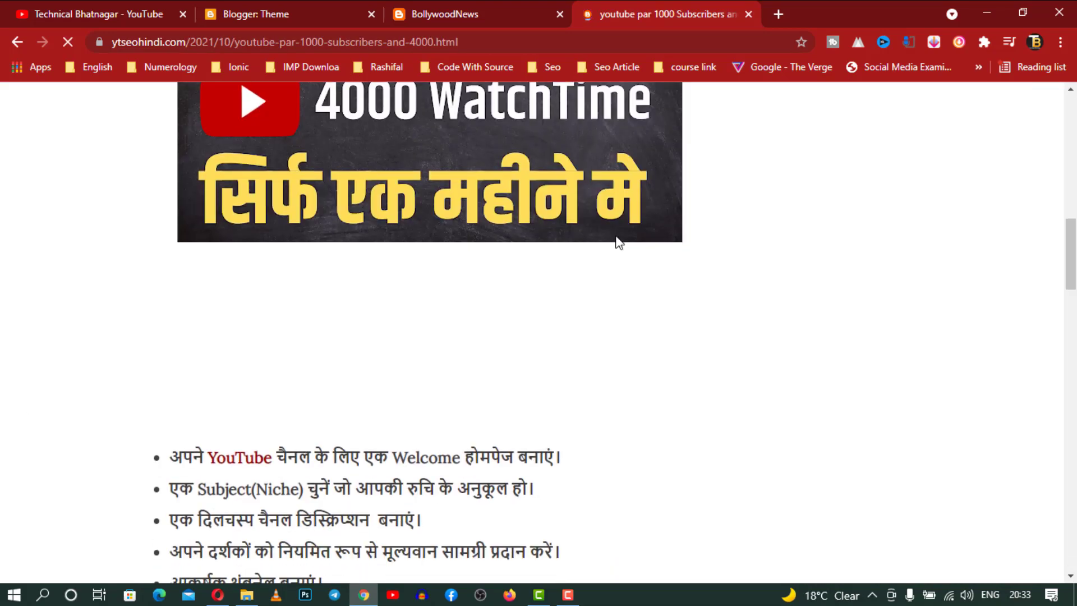
scroll(617, 243, down, 15)
scroll(617, 238, up, 15)
scroll(616, 236, down, 4)
scroll(617, 236, down, 5)
scroll(617, 235, up, 12)
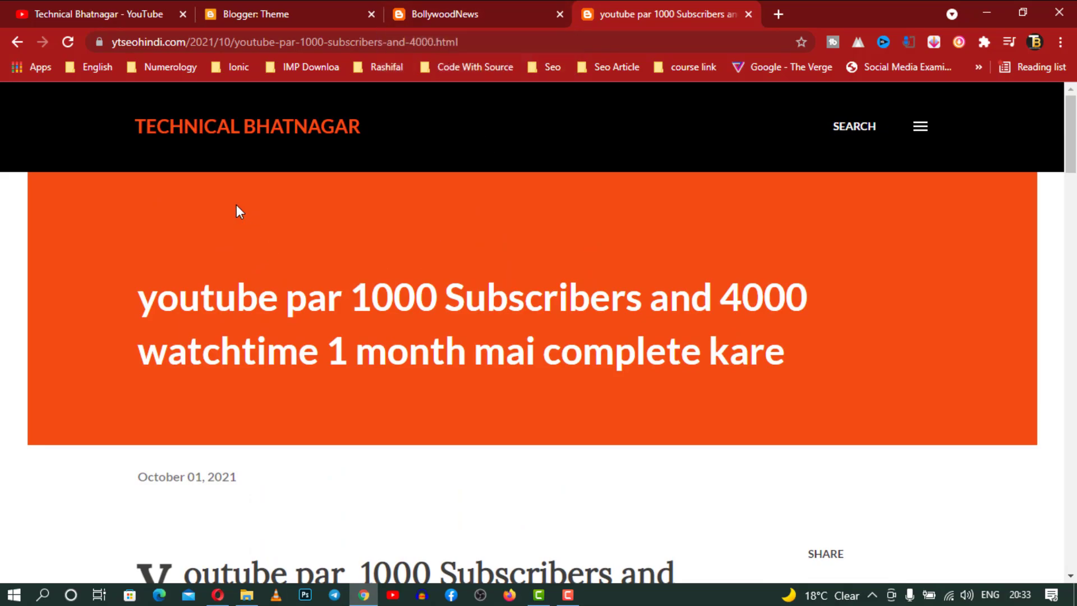
Browse the reference blog's homepage, then switch back to the BollywoodNews blog
click(225, 140)
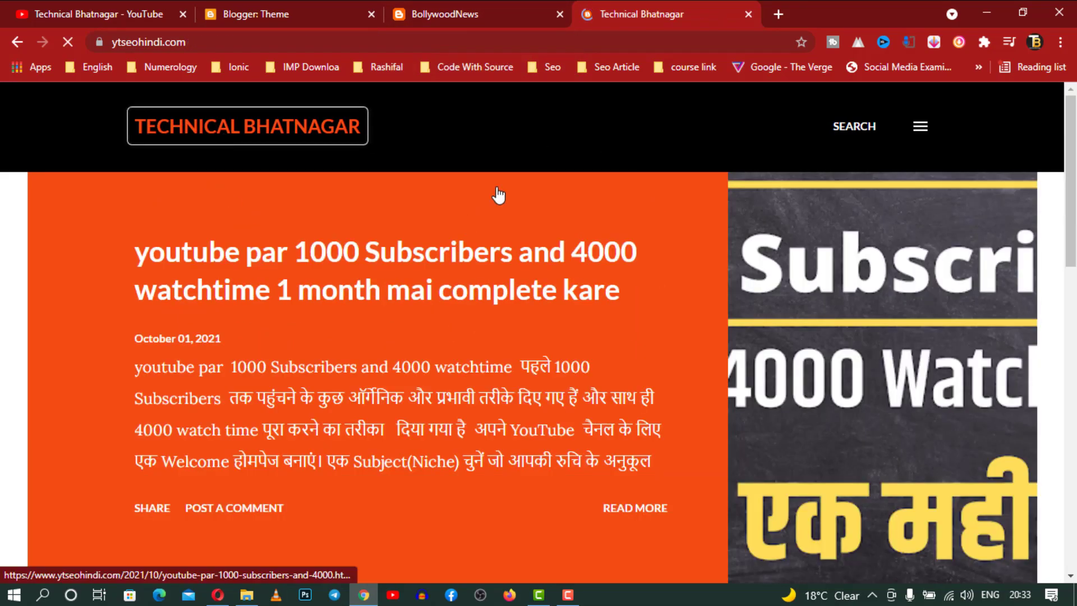
scroll(548, 258, down, 8)
scroll(547, 258, down, 5)
scroll(548, 257, up, 10)
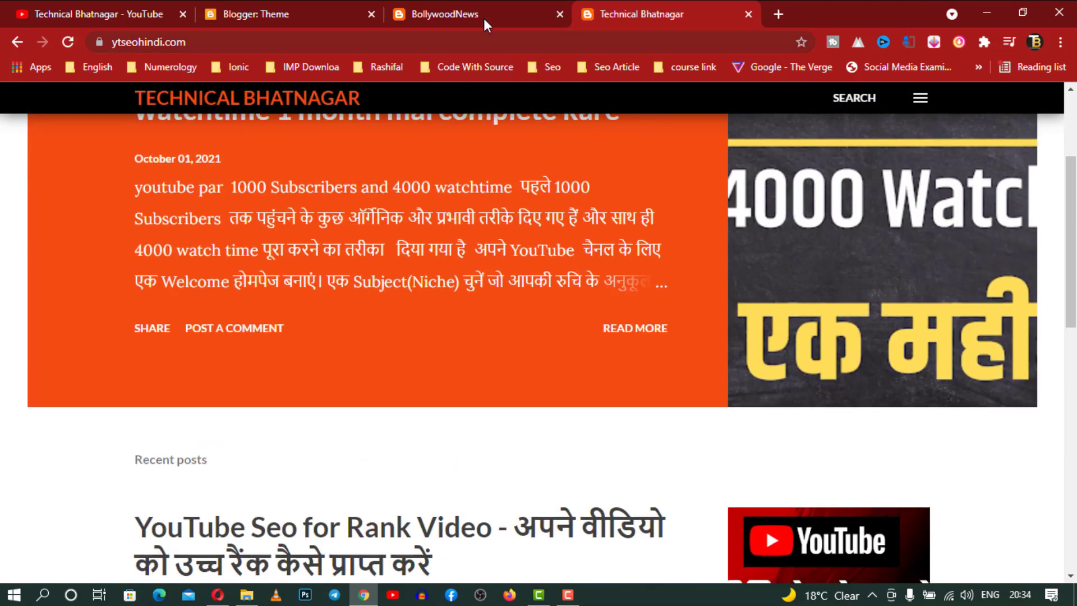
click(489, 8)
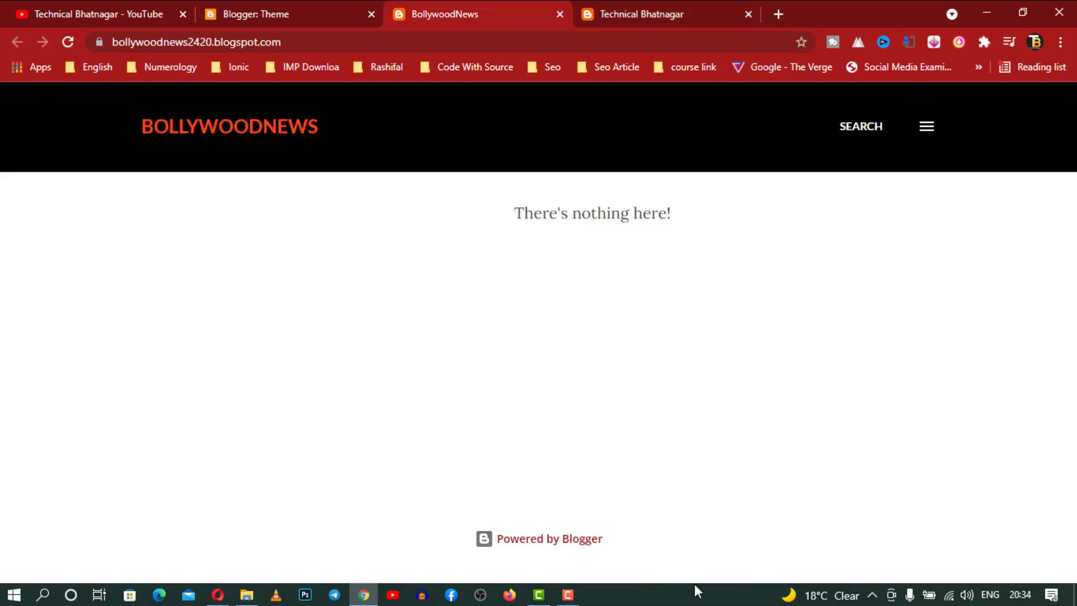
Open BollywoodNews settings and check the blog language options, keeping English
click(303, 7)
scroll(125, 415, down, 2)
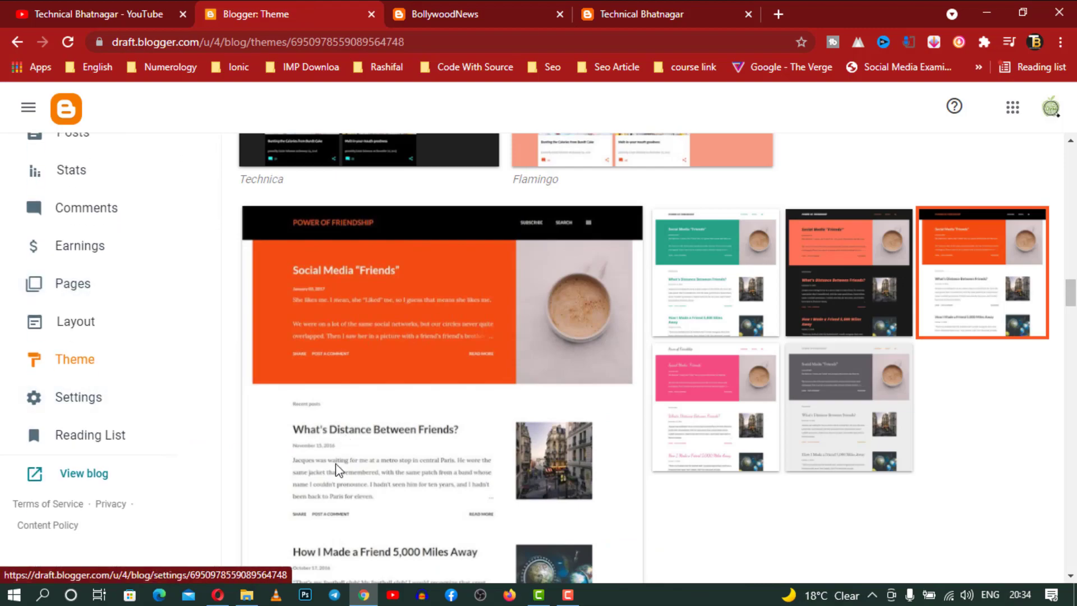
click(90, 398)
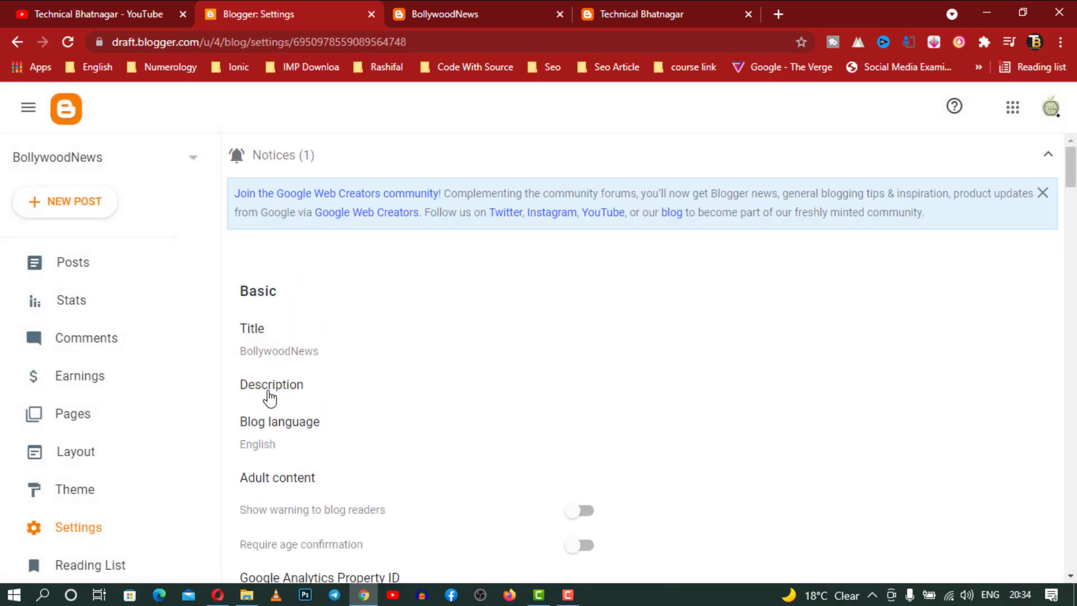
scroll(328, 392, down, 3)
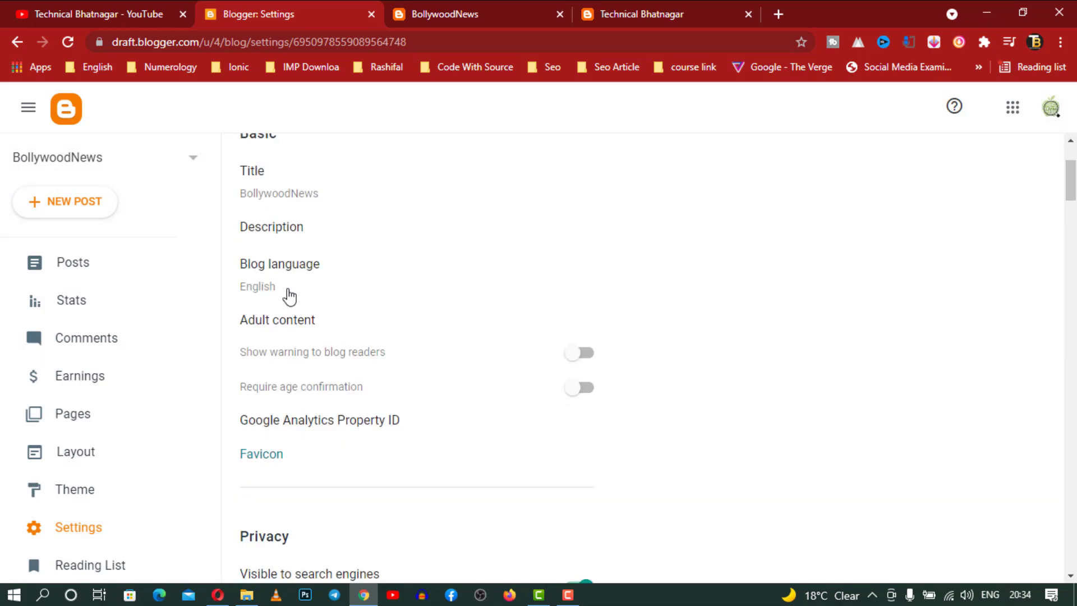
click(476, 277)
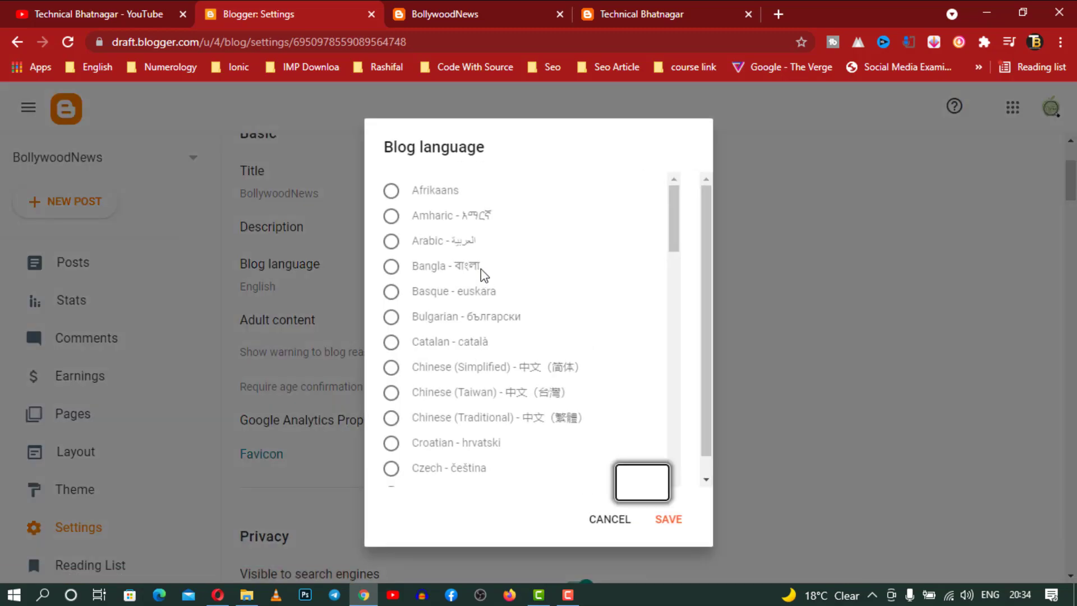
scroll(619, 334, down, 4)
scroll(619, 334, down, 8)
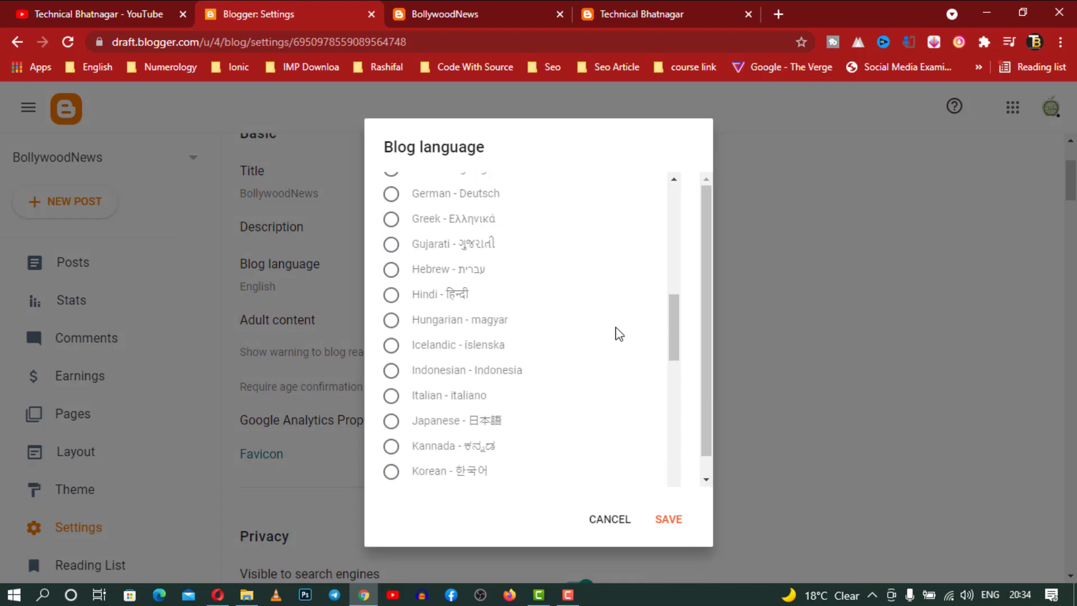
scroll(619, 334, down, 4)
scroll(619, 334, up, 16)
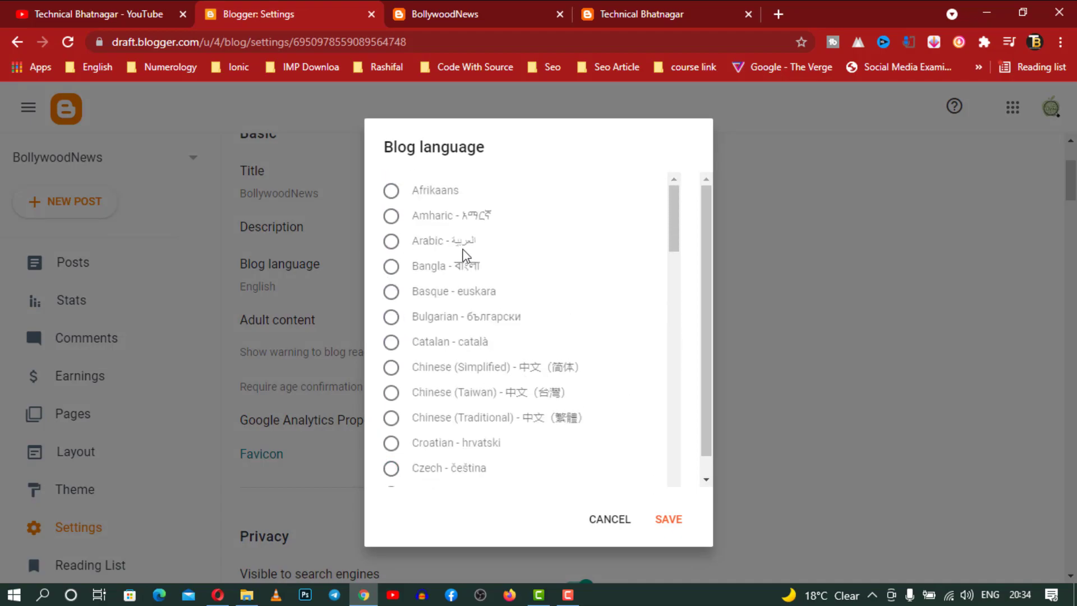
click(606, 527)
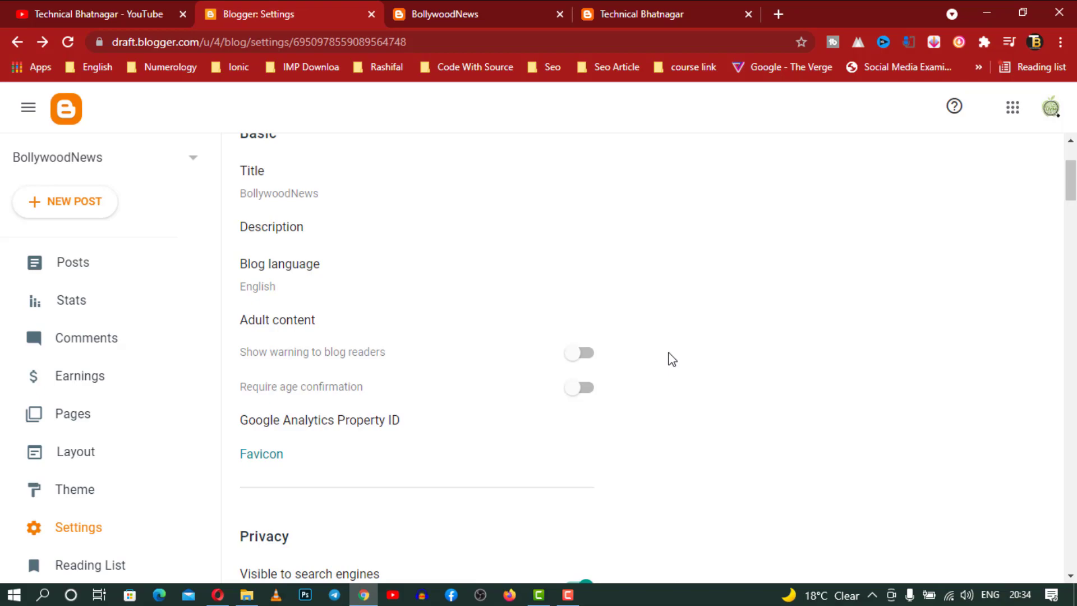
Scroll through the Privacy and Publishing settings sections
scroll(668, 358, down, 3)
scroll(668, 358, up, 3)
scroll(560, 386, down, 2)
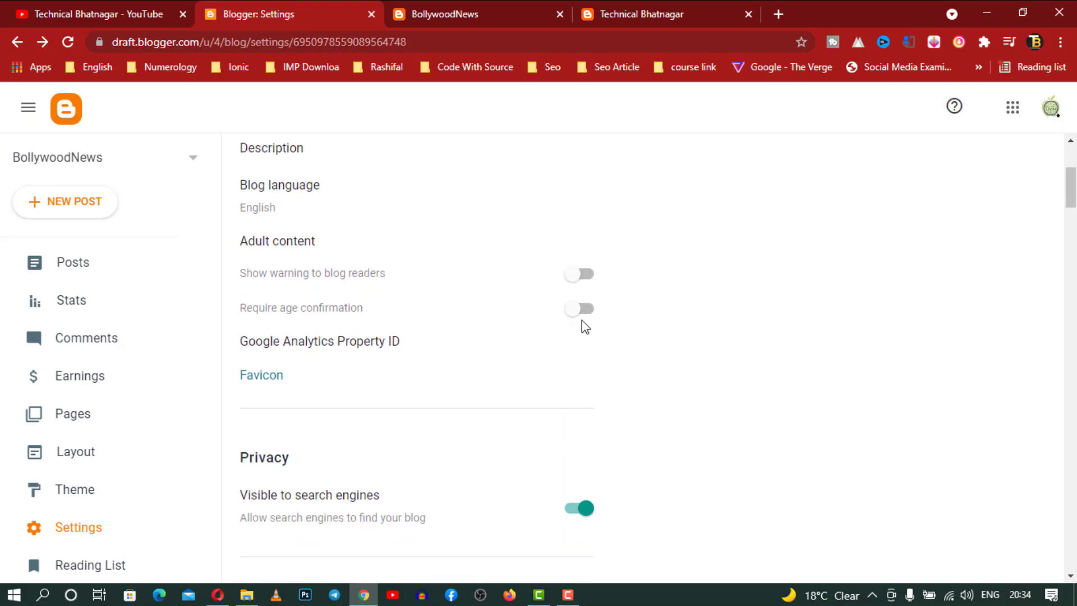
scroll(587, 326, down, 3)
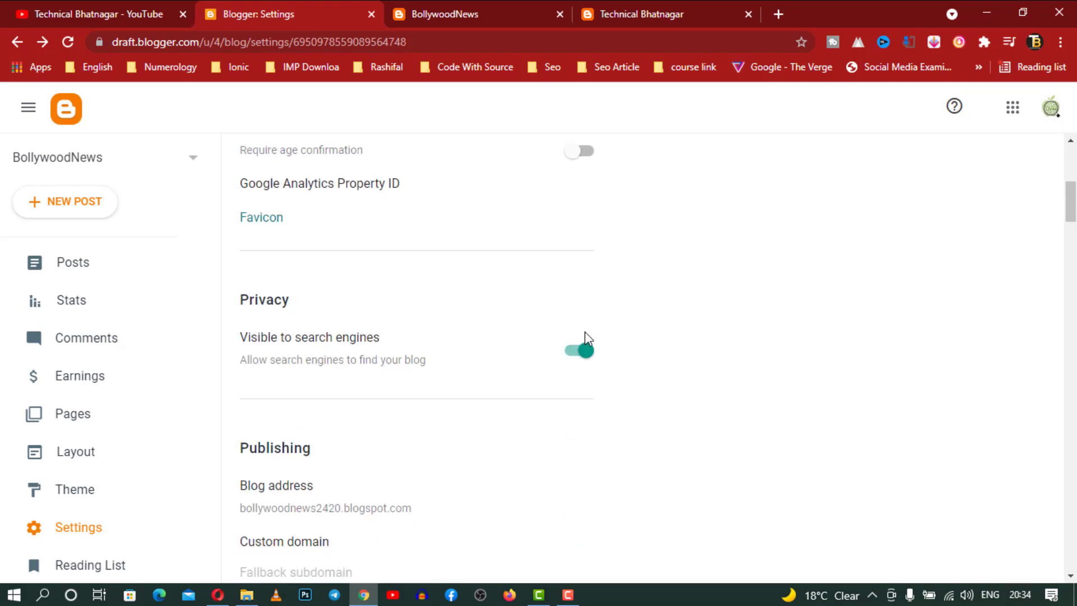
scroll(587, 337, down, 3)
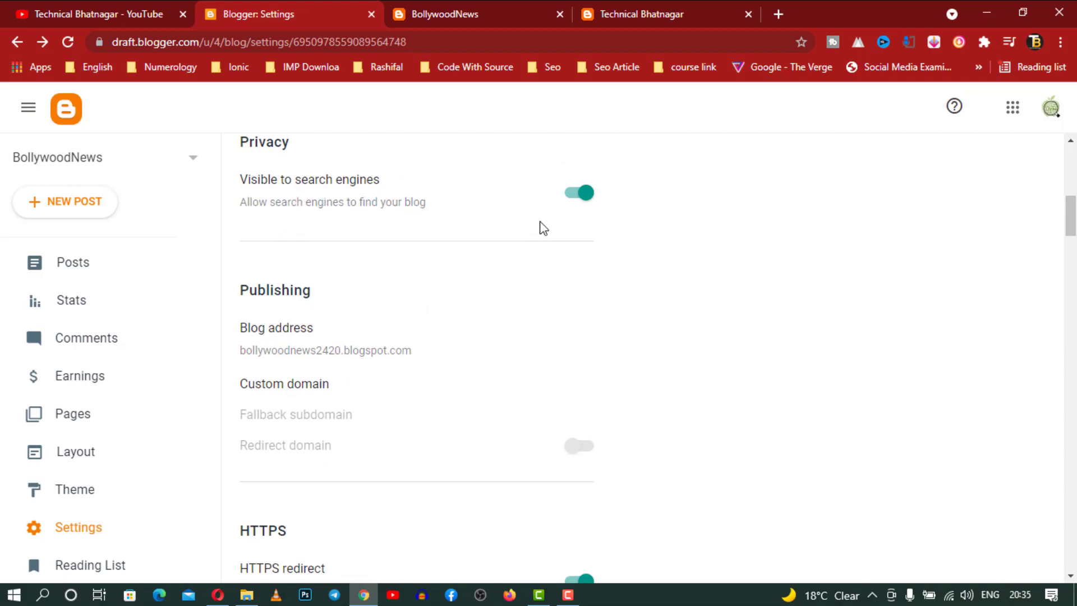
scroll(542, 228, down, 3)
Enter bollywoodnews as the custom domain and search Google Domains to buy it
click(289, 238)
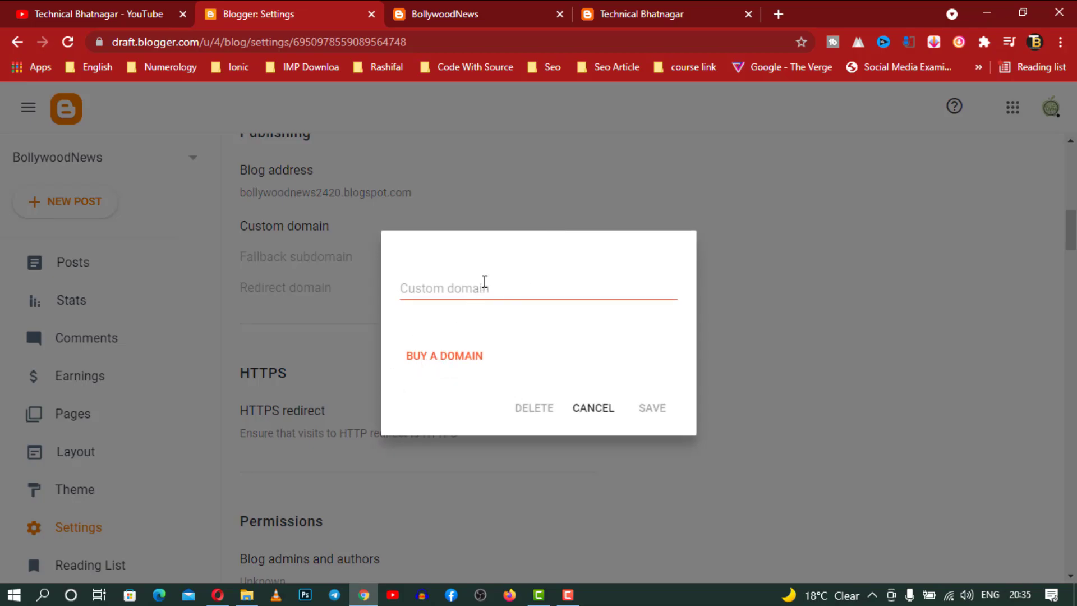
click(483, 285)
text(bollywoodnews)
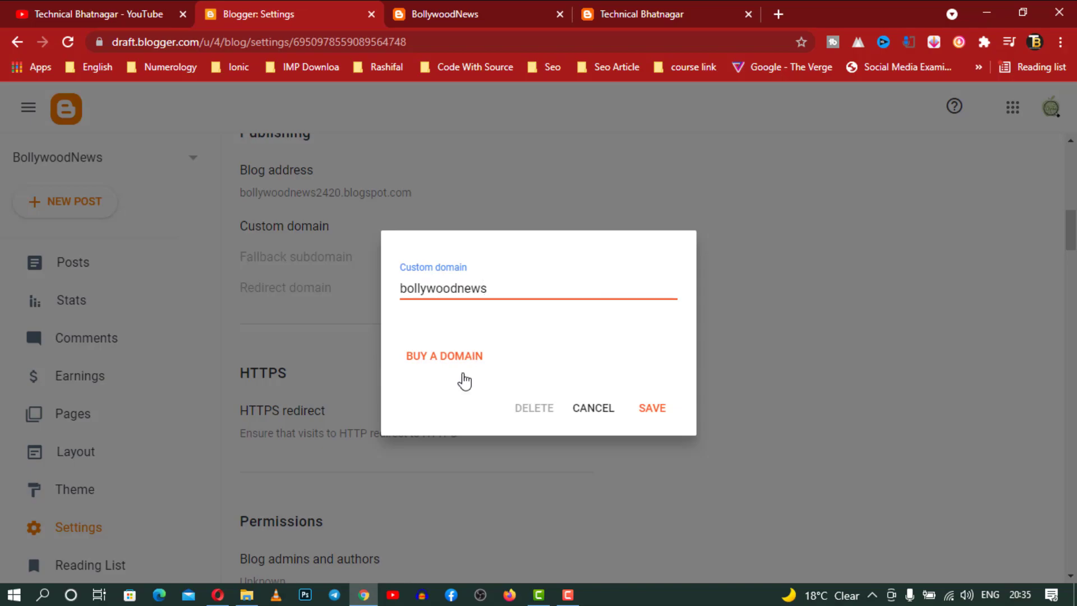
click(464, 368)
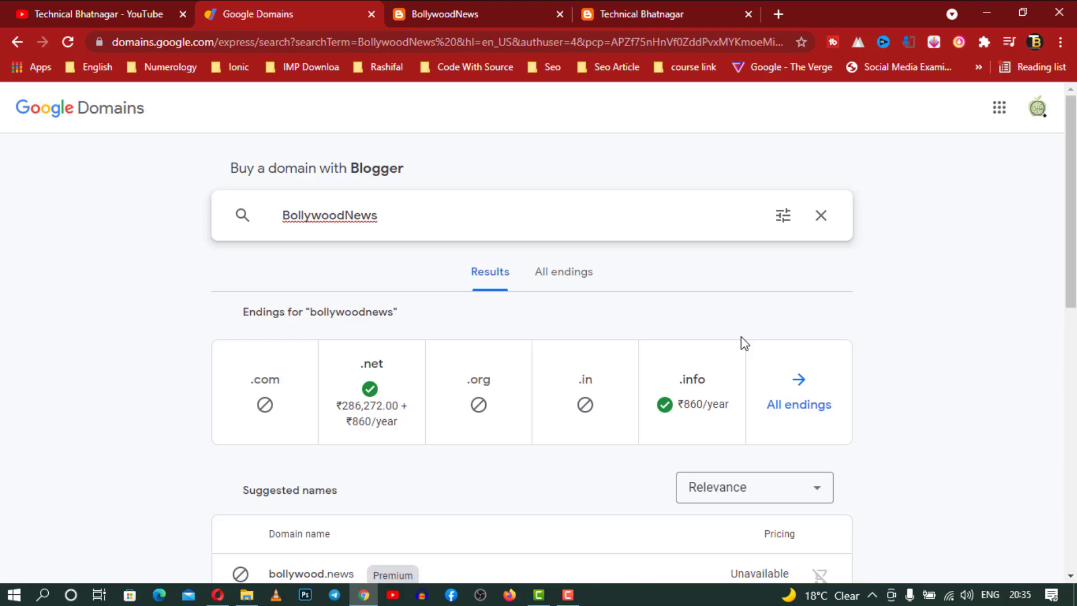
Search Google Domains for latestBollywoodNews and review the availability results
scroll(741, 343, down, 5)
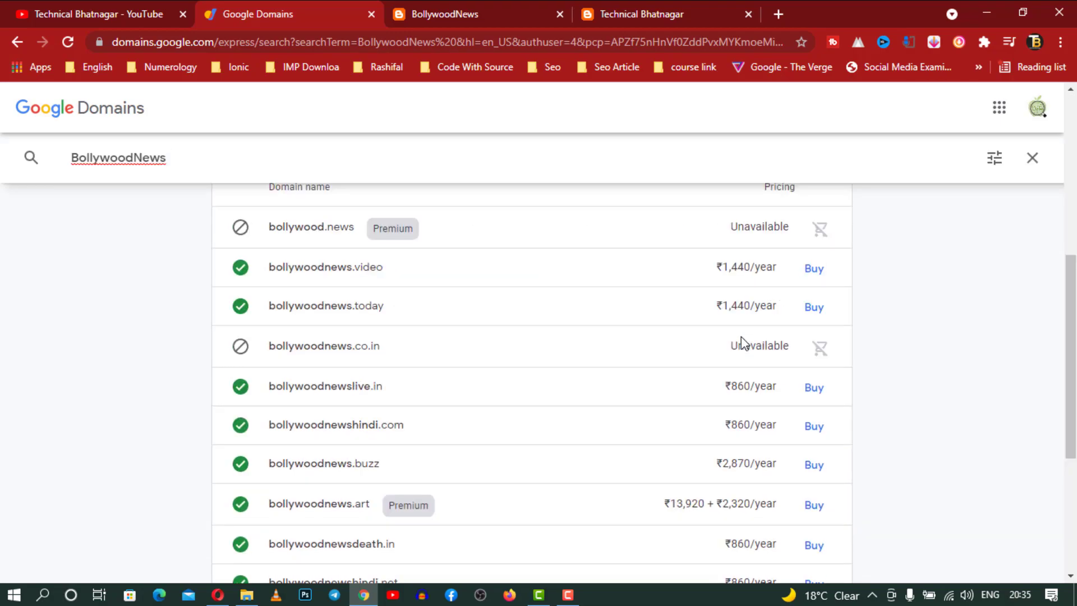
scroll(550, 385, up, 5)
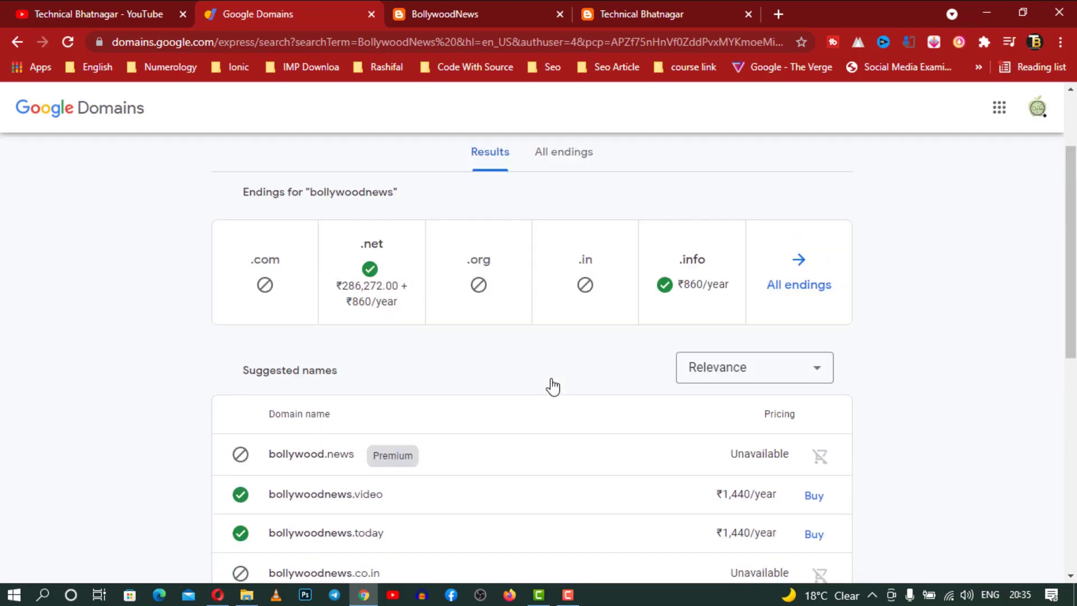
click(286, 214)
text(latestBollywoodNews)
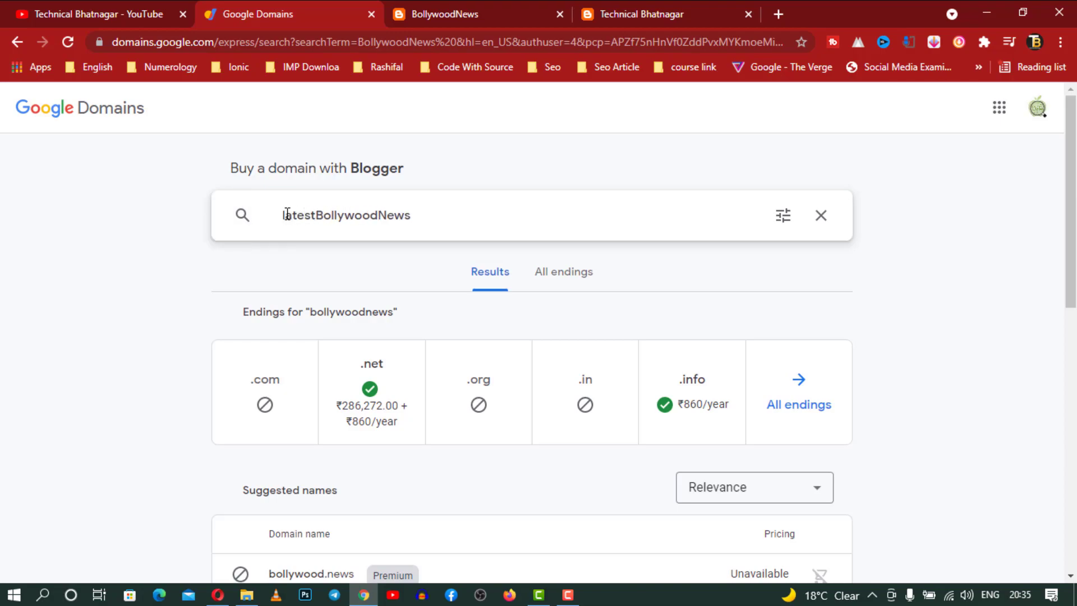
key(Return)
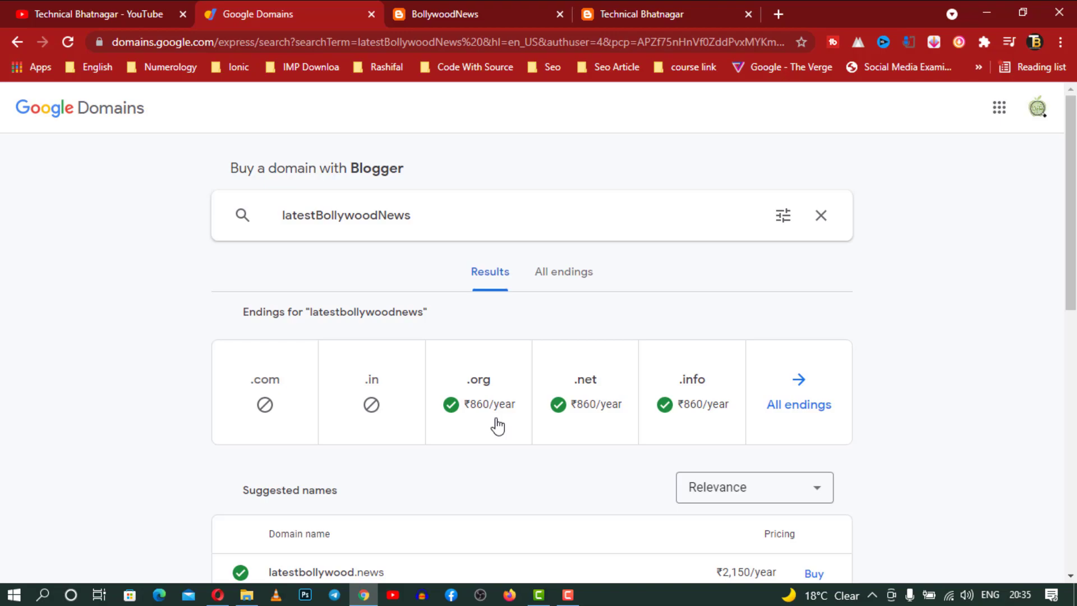
scroll(695, 435, down, 3)
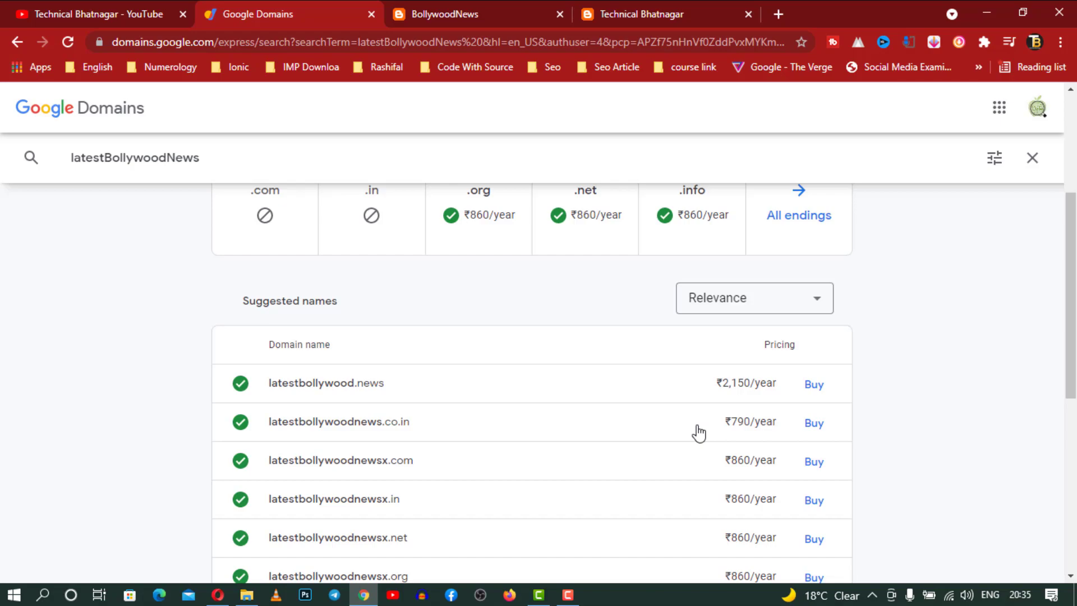
scroll(698, 433, up, 3)
scroll(697, 432, down, 3)
scroll(698, 432, up, 3)
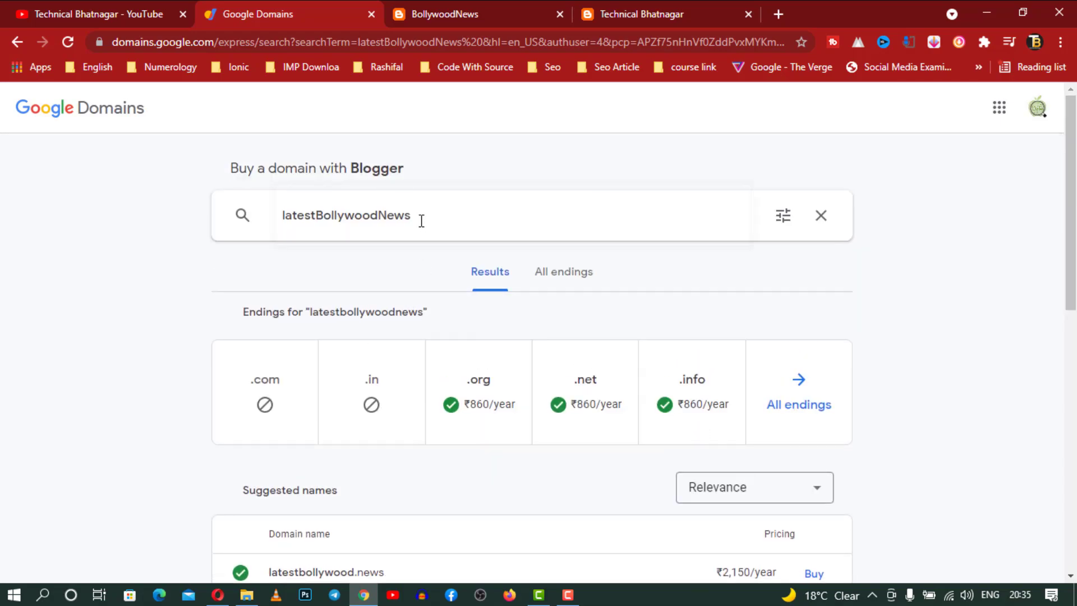
drag(420, 220, 279, 223)
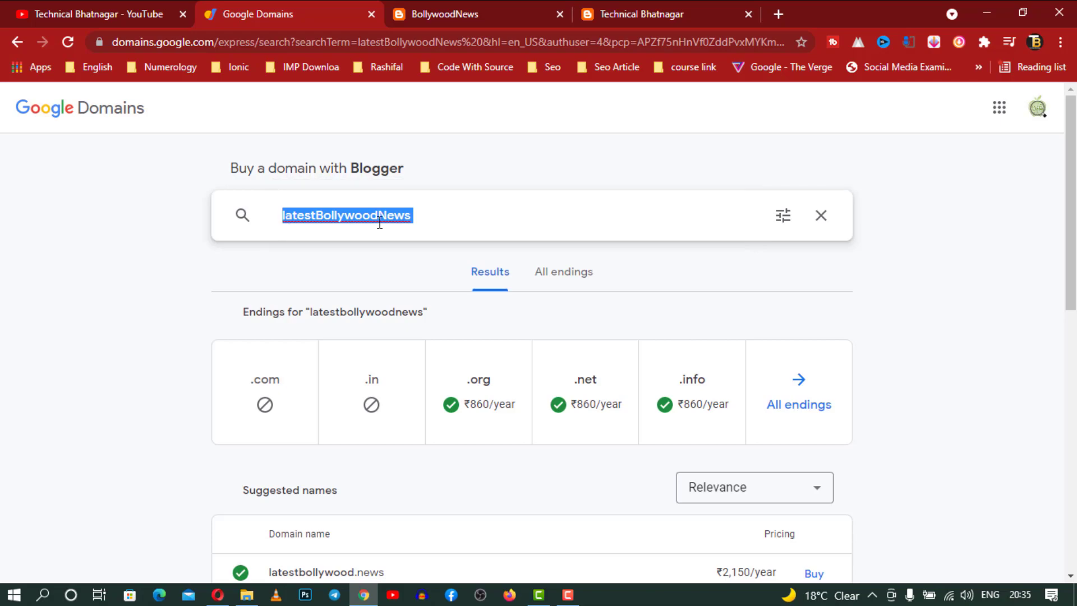
scroll(538, 313, down, 5)
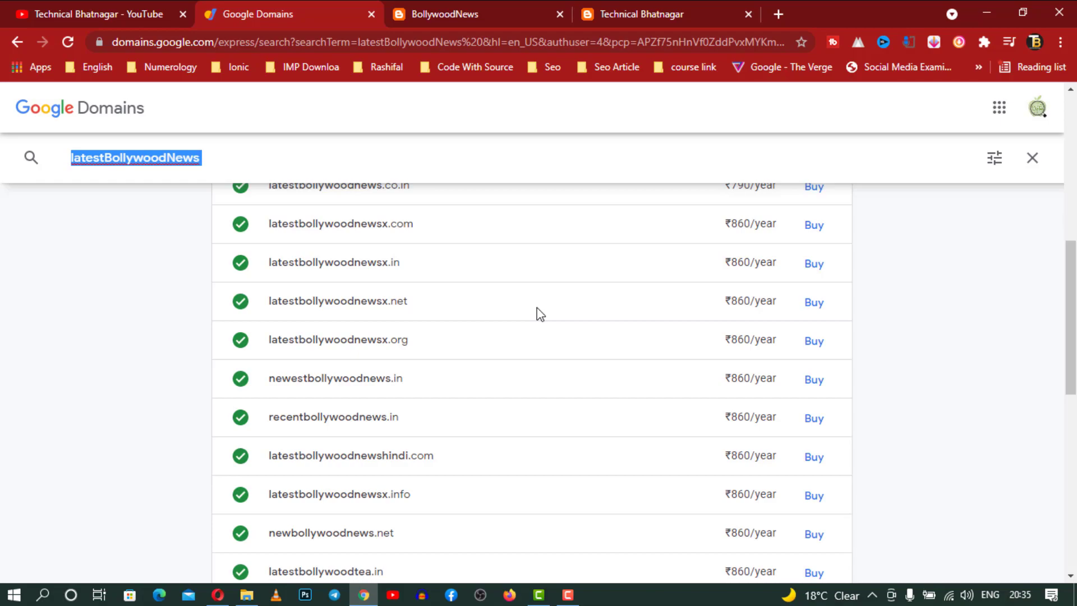
Navigate back past the domain searches to the BollywoodNews Blogger settings page
click(440, 14)
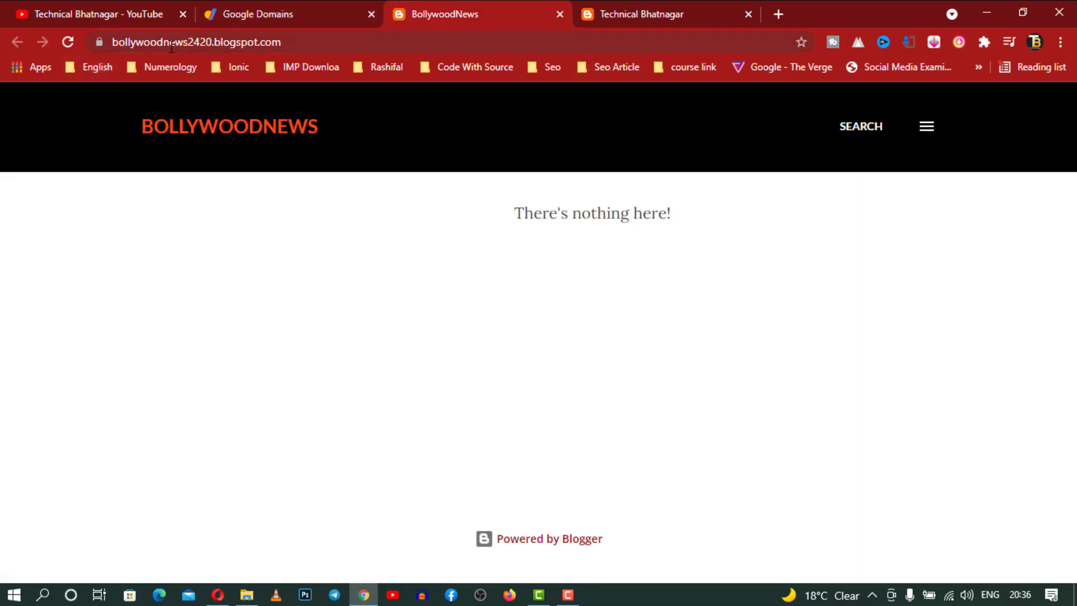
click(258, 1)
click(14, 42)
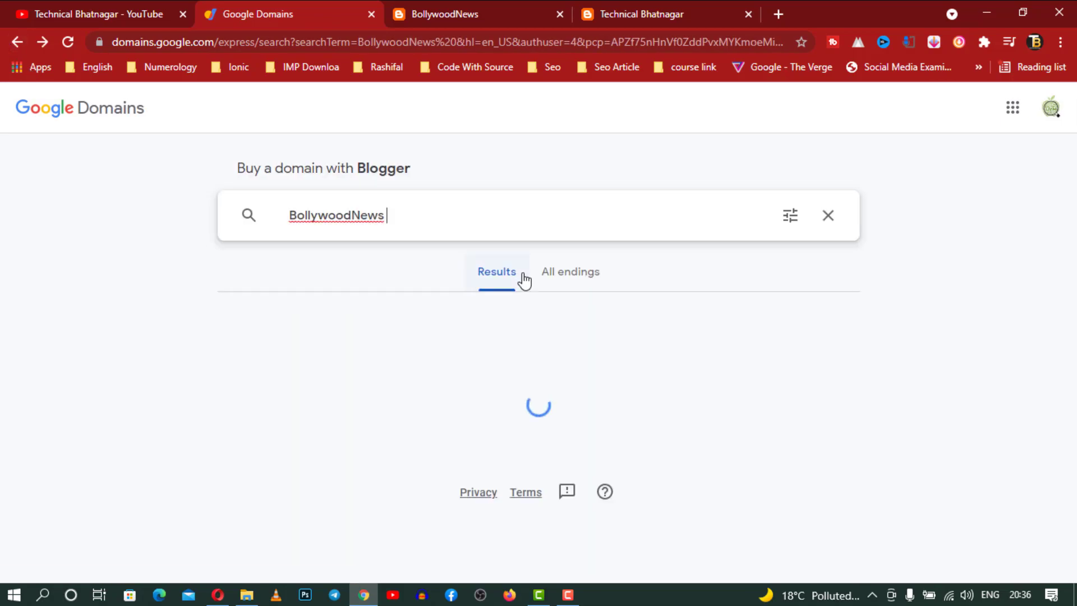
click(18, 42)
scroll(503, 228, down, 2)
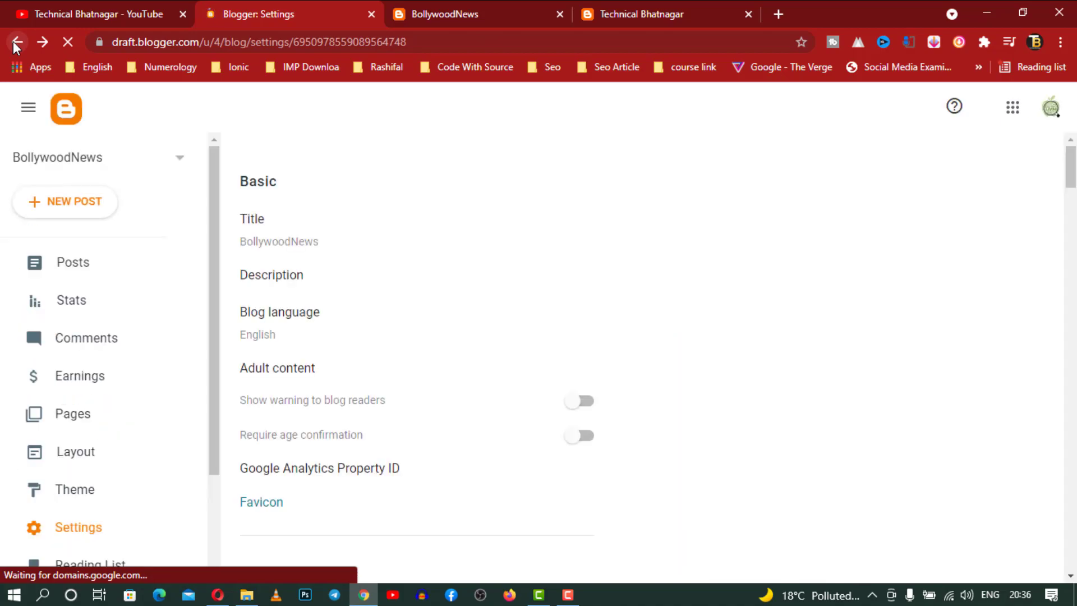
scroll(419, 358, down, 12)
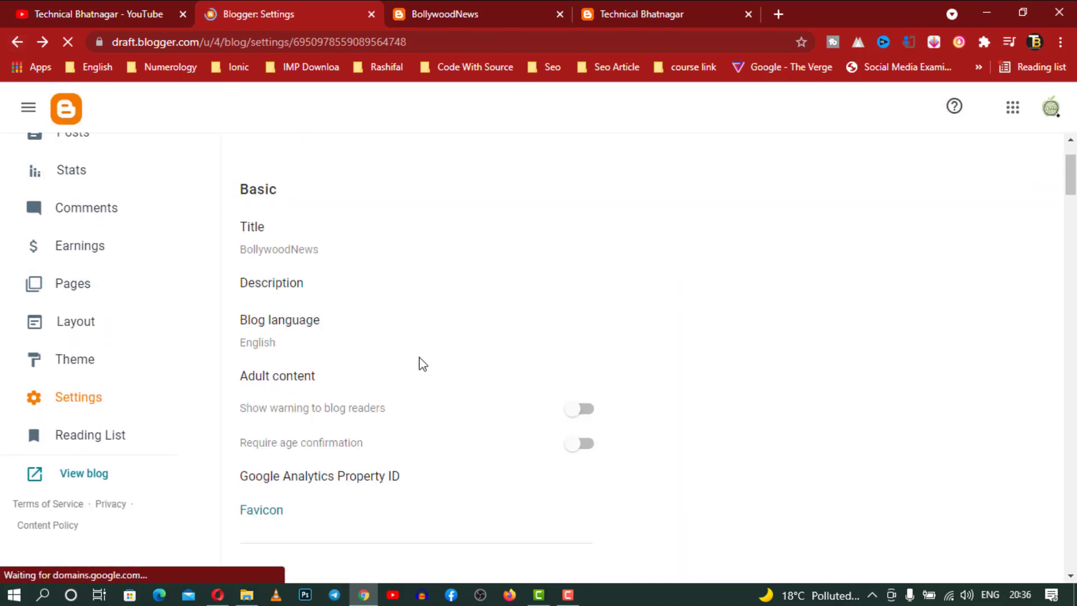
scroll(437, 362, down, 5)
scroll(436, 359, up, 4)
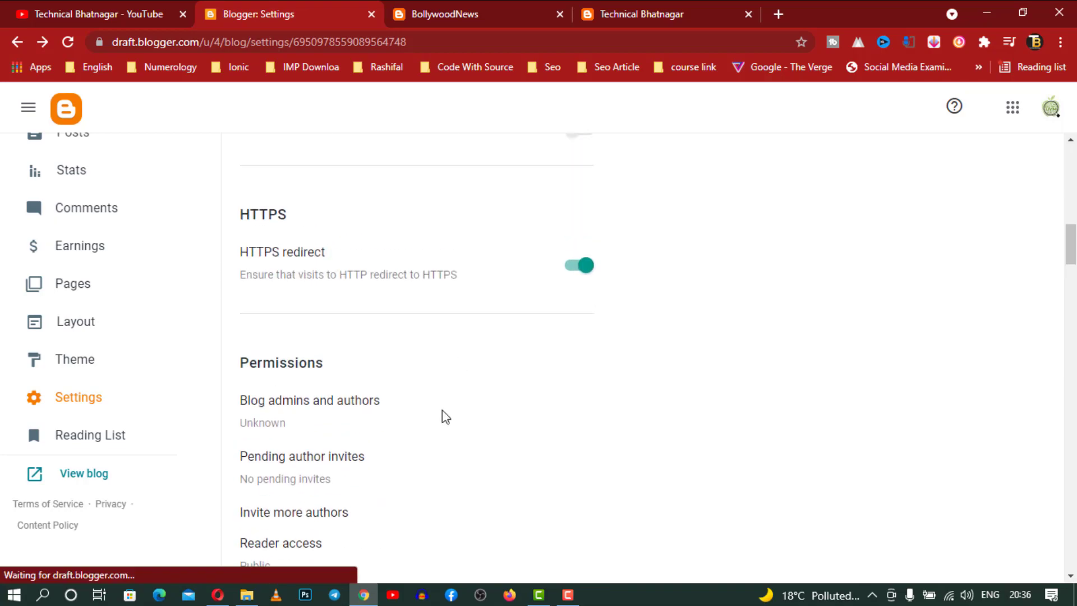
click(336, 405)
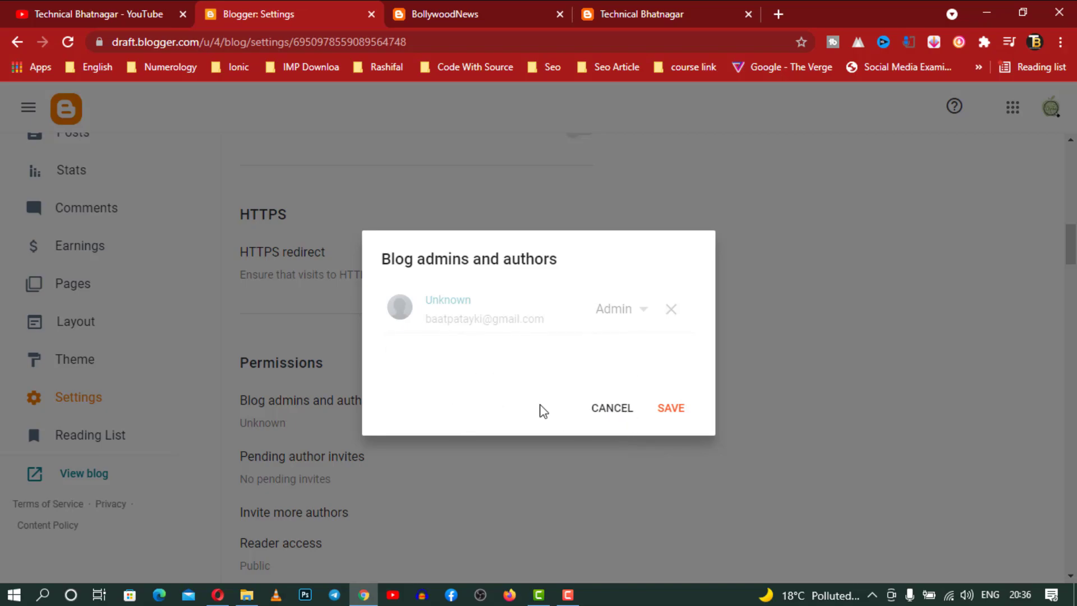
click(617, 412)
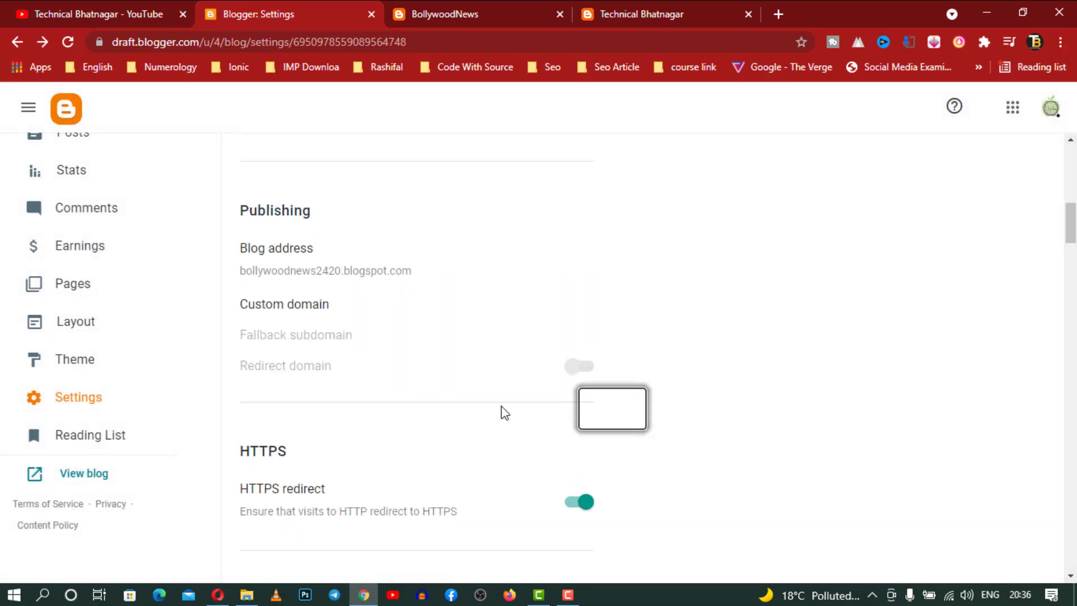
scroll(392, 364, down, 1)
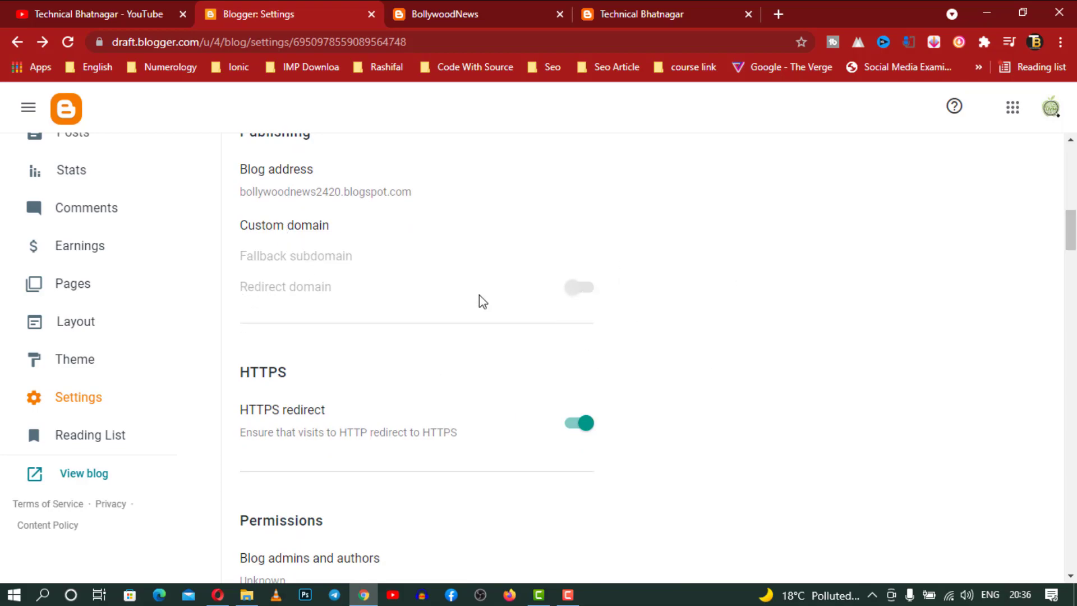
scroll(567, 336, down, 2)
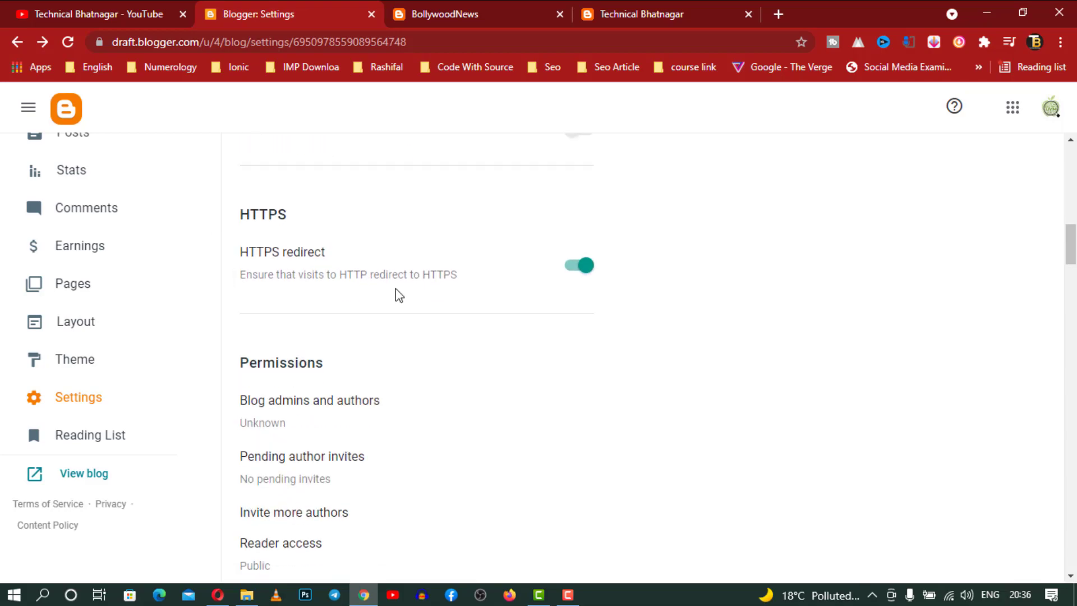
scroll(395, 288, down, 3)
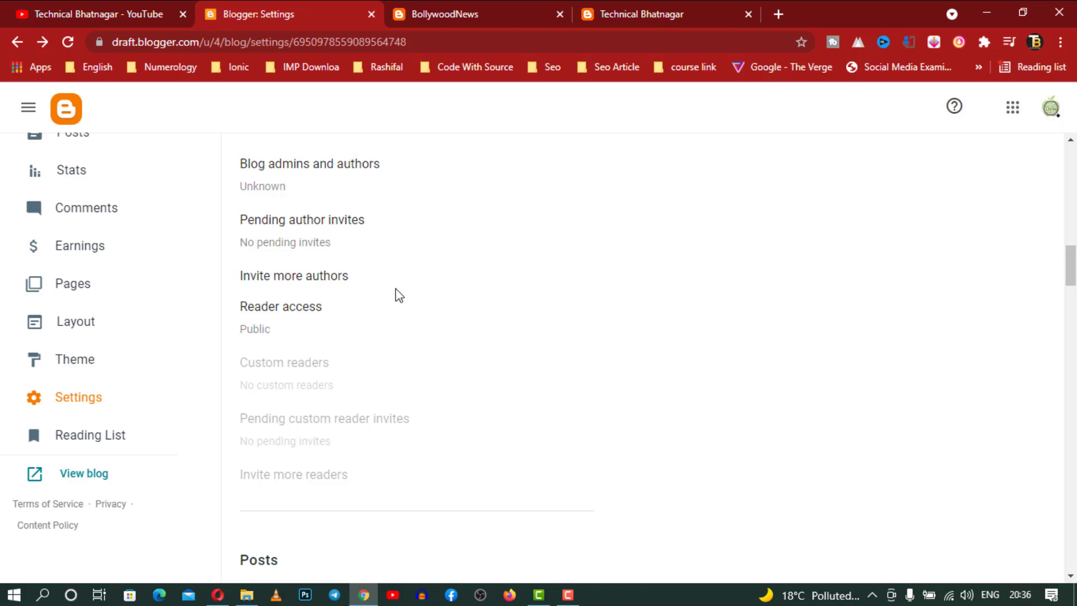
scroll(395, 289, up, 1)
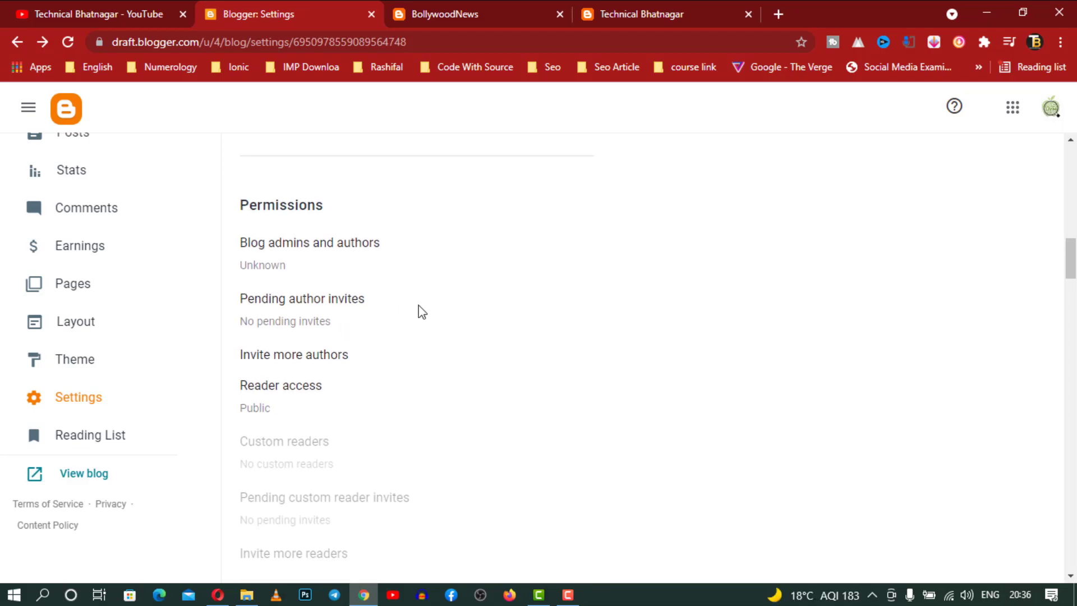
click(322, 323)
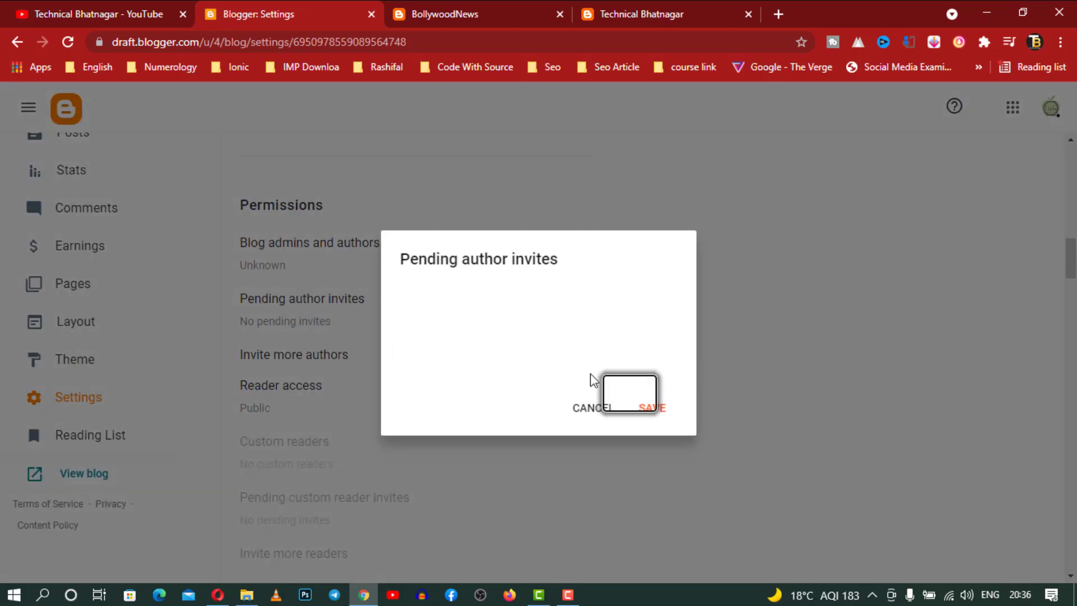
click(598, 408)
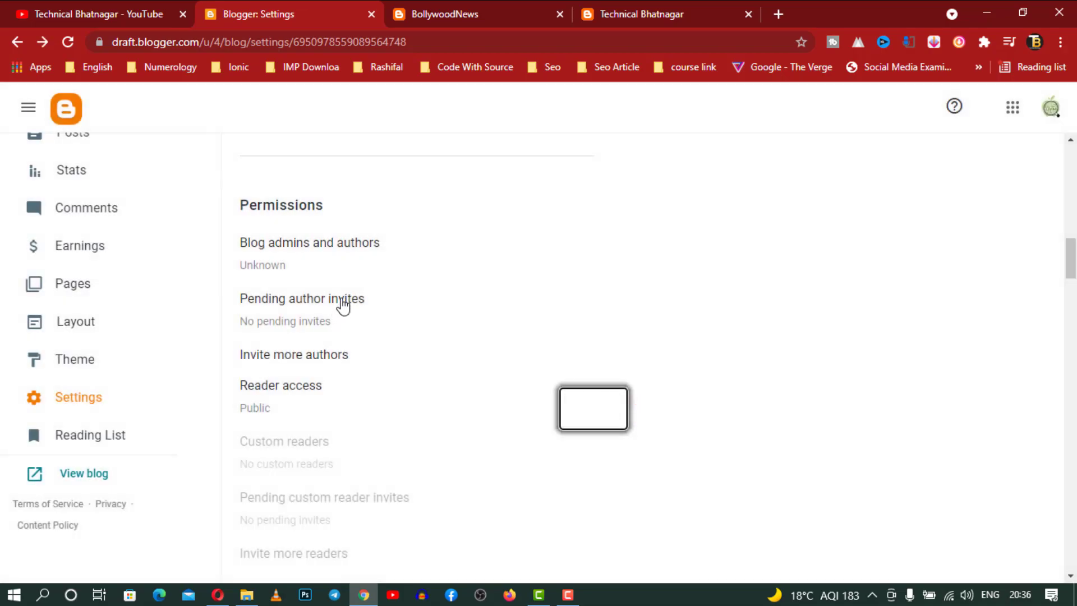
click(342, 303)
click(568, 405)
click(332, 357)
click(490, 325)
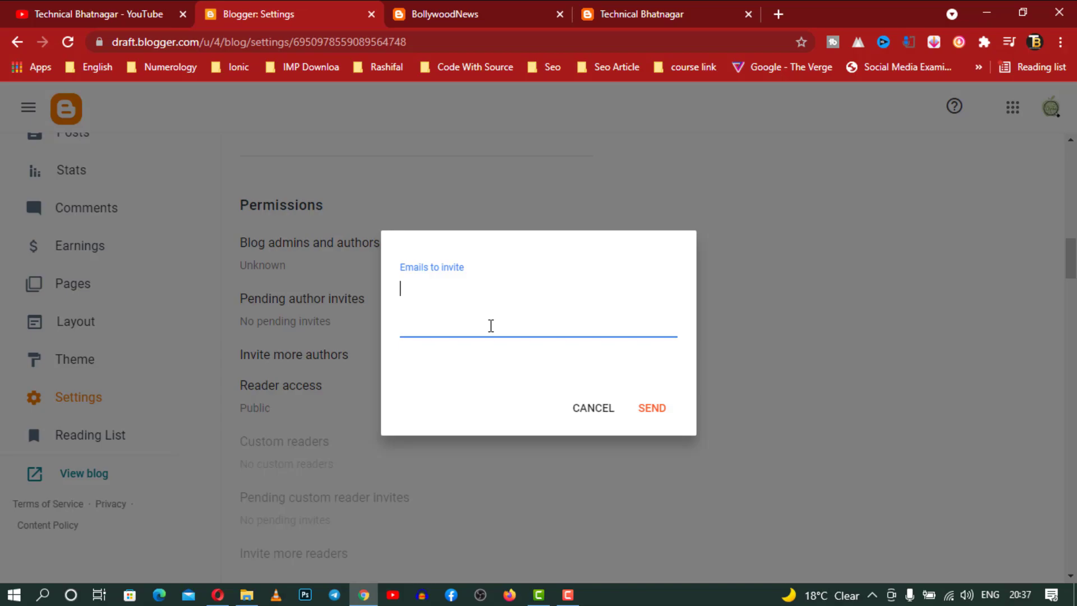
click(594, 409)
scroll(597, 411, down, 3)
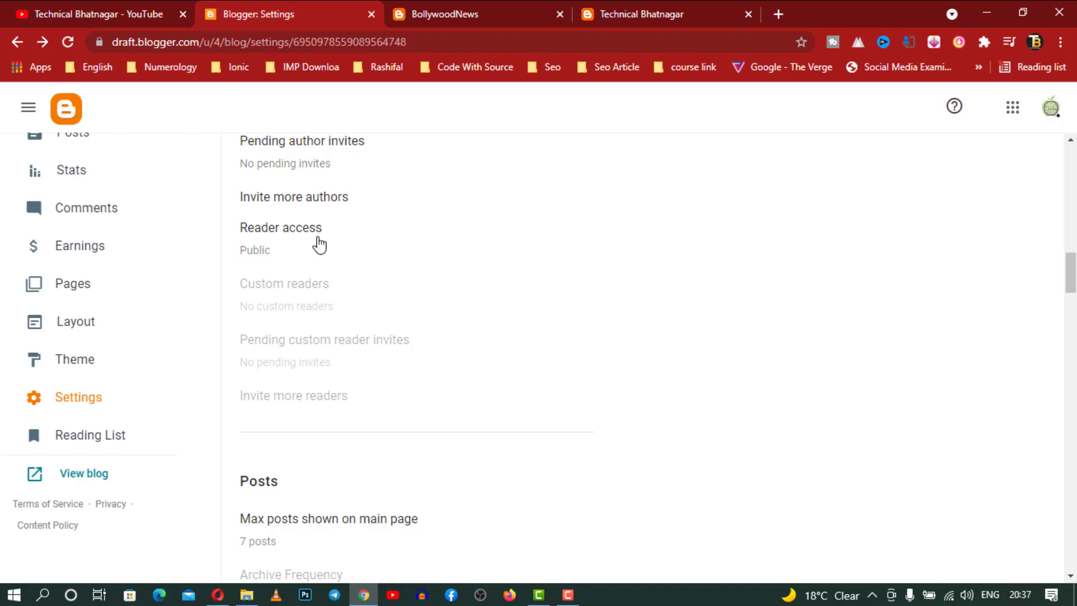
scroll(337, 241, down, 5)
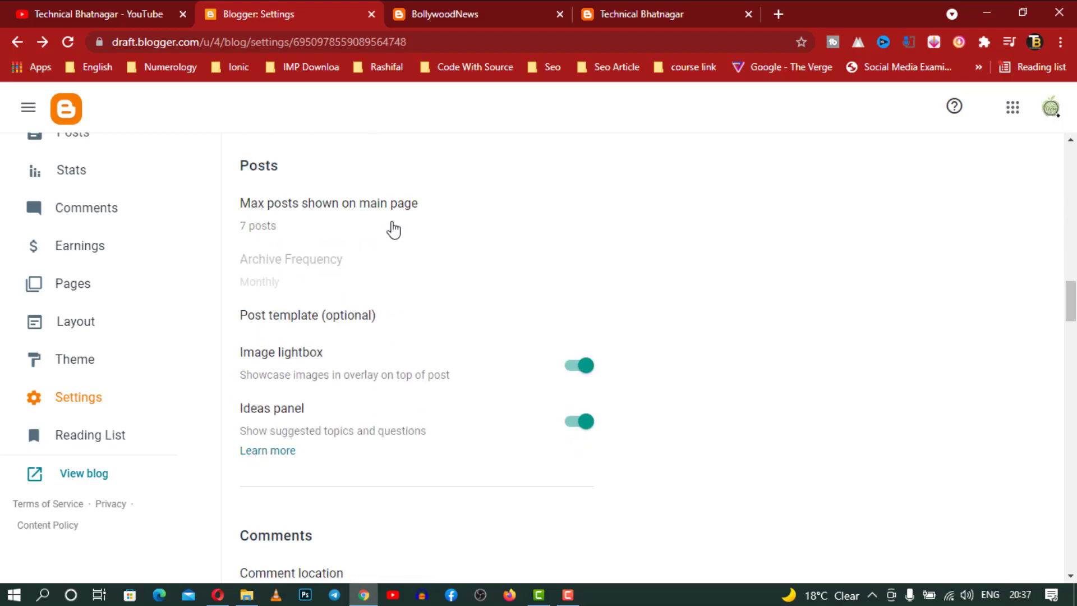
click(645, 5)
scroll(519, 288, down, 12)
scroll(520, 288, up, 7)
click(244, 10)
scroll(476, 231, down, 3)
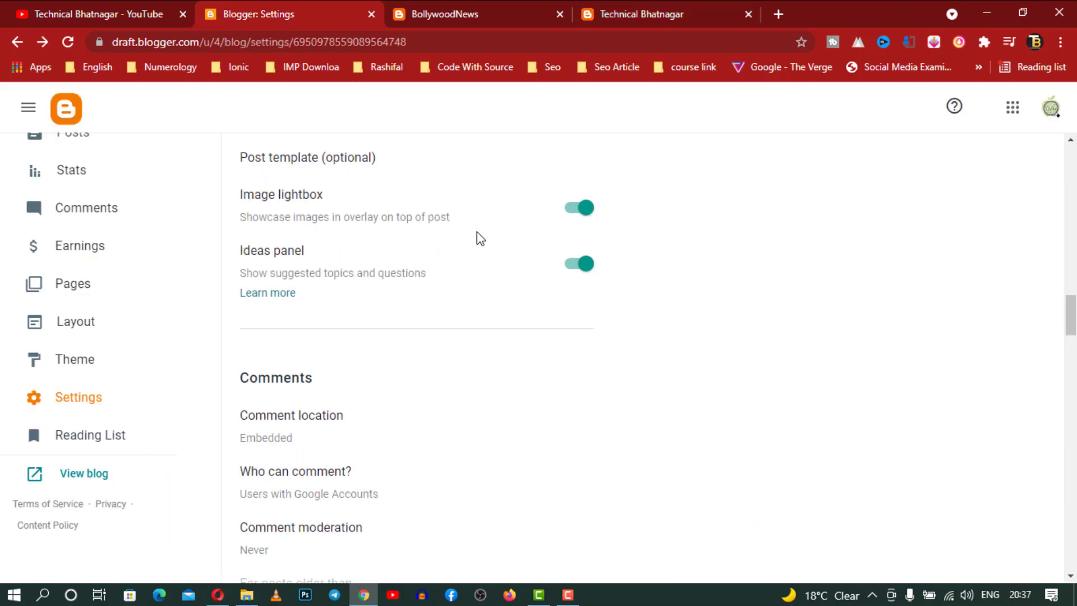
scroll(477, 231, down, 3)
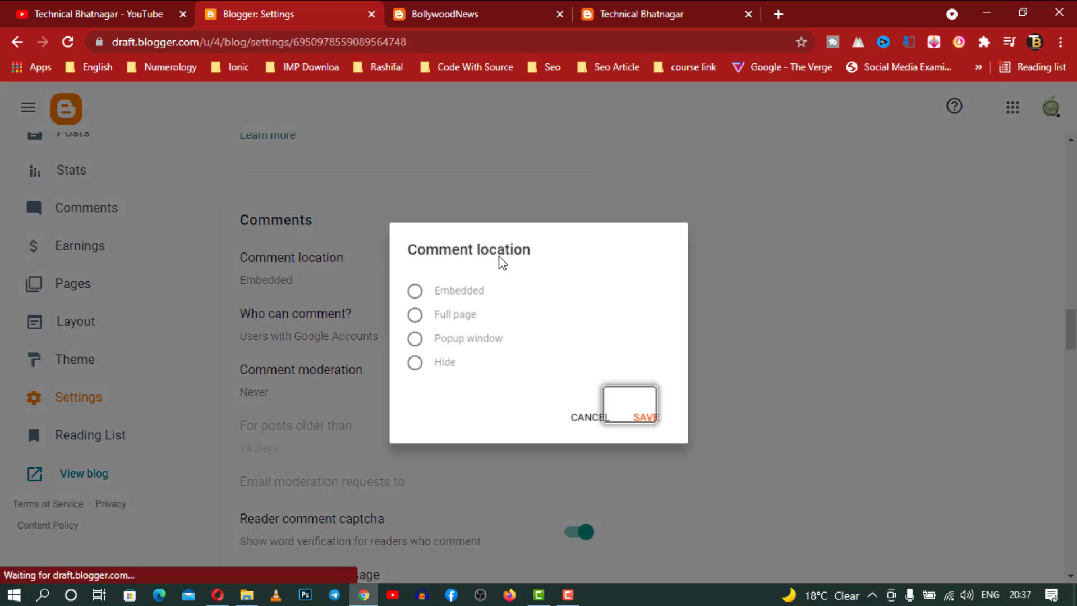
click(300, 260)
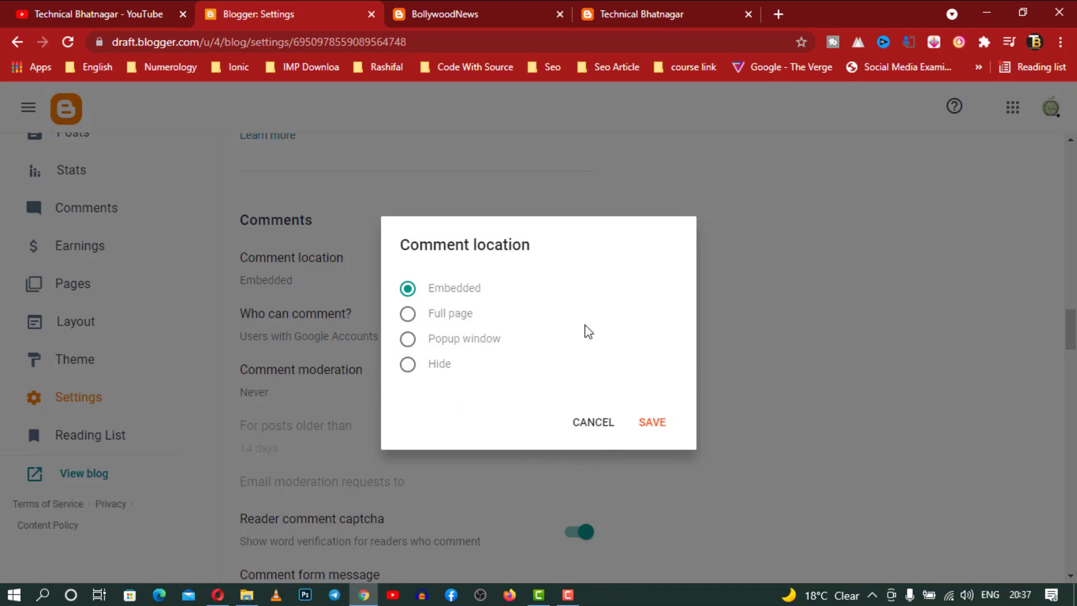
click(590, 426)
scroll(553, 334, down, 3)
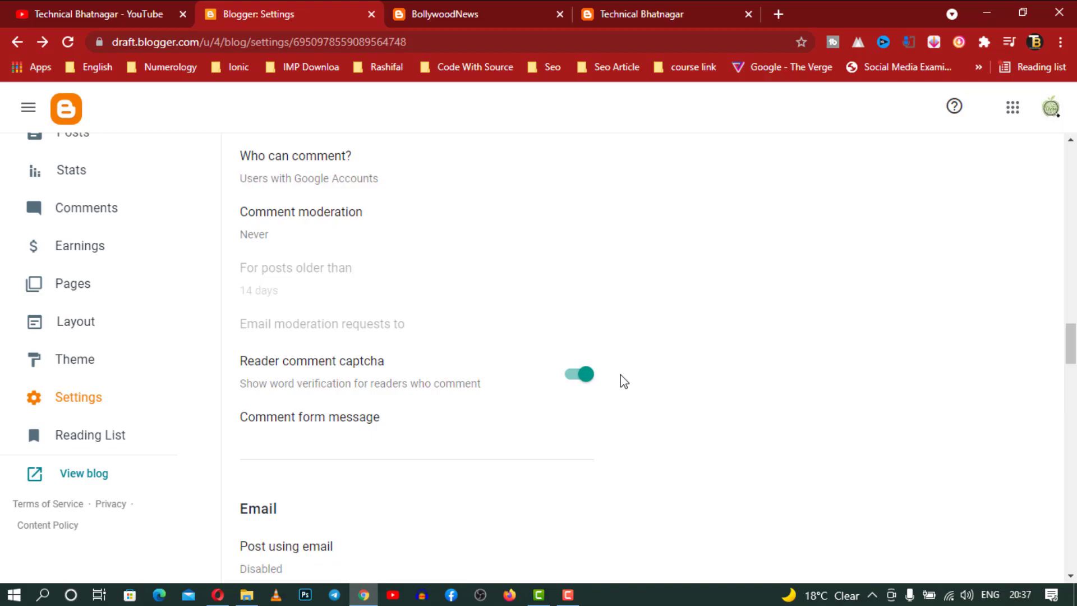
scroll(620, 379, up, 3)
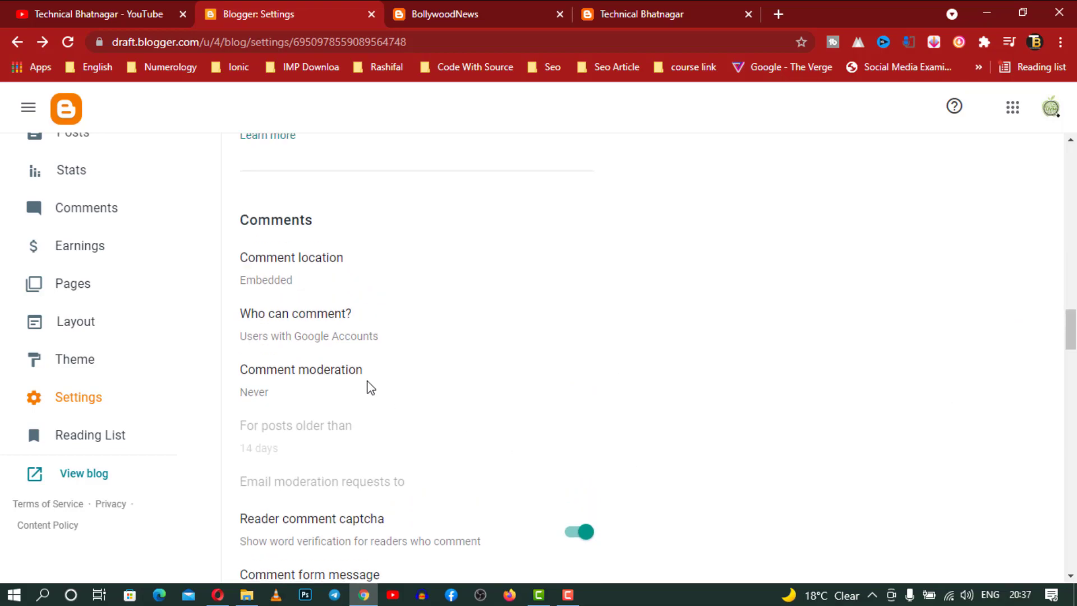
click(327, 385)
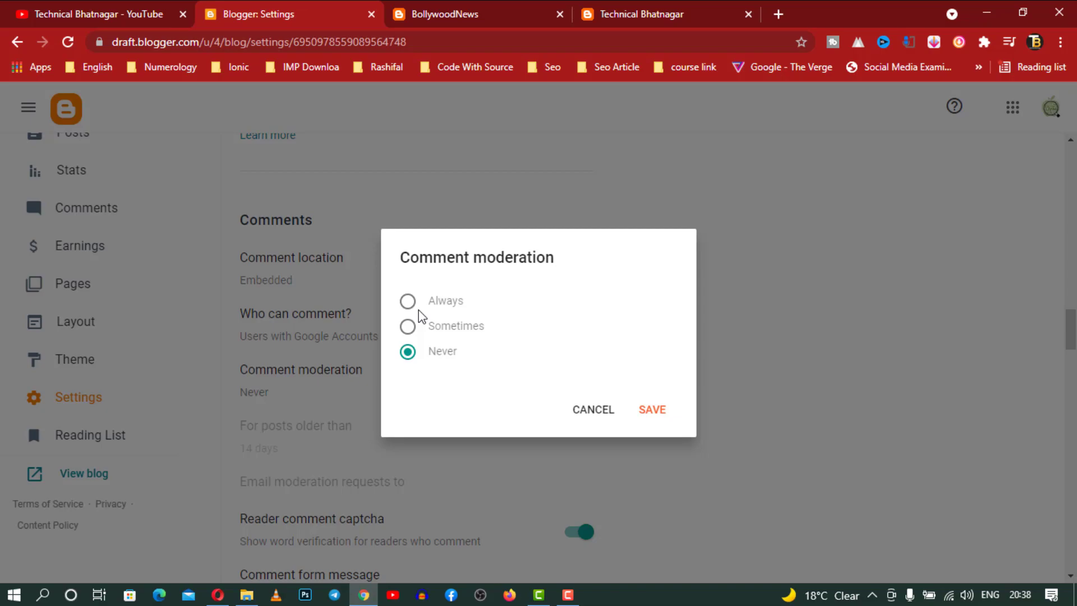
click(593, 410)
scroll(596, 411, down, 3)
scroll(596, 411, down, 4)
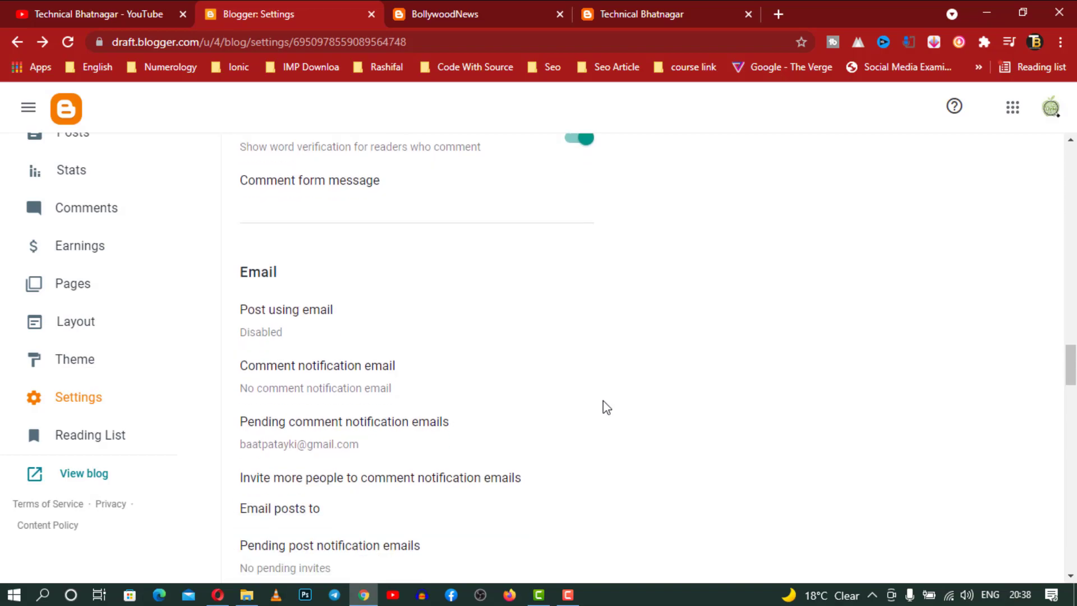
Try the Post using email options, then cancel so posting by email stays disabled
click(328, 325)
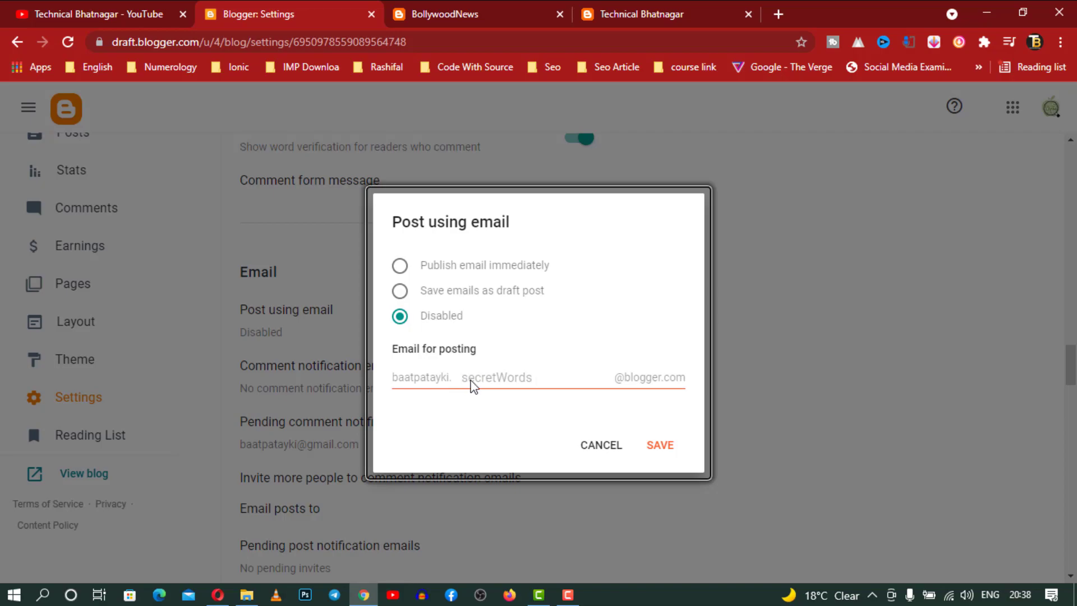
click(400, 266)
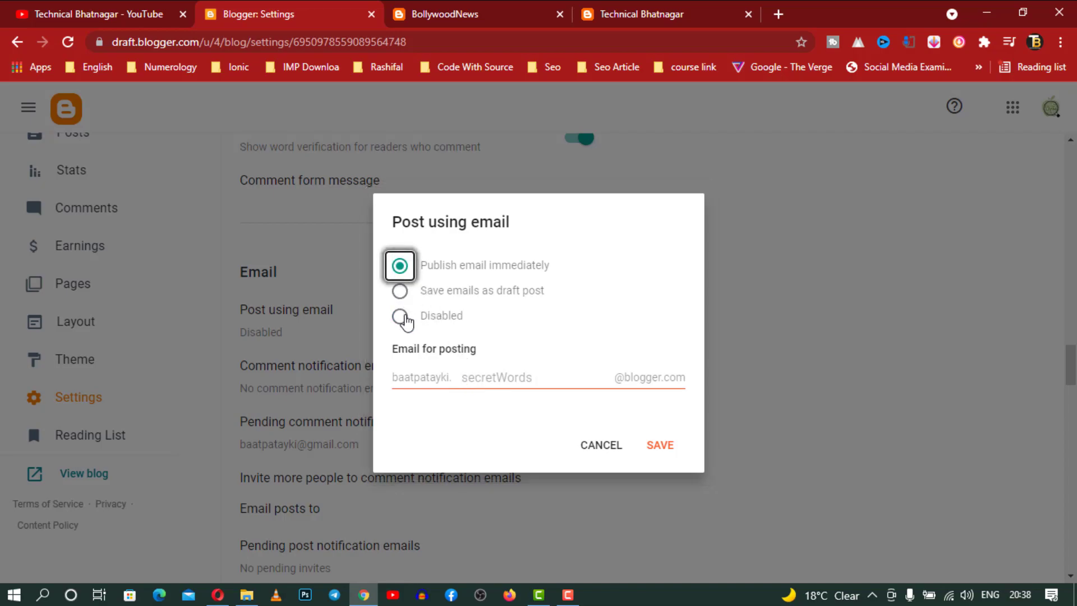
click(400, 292)
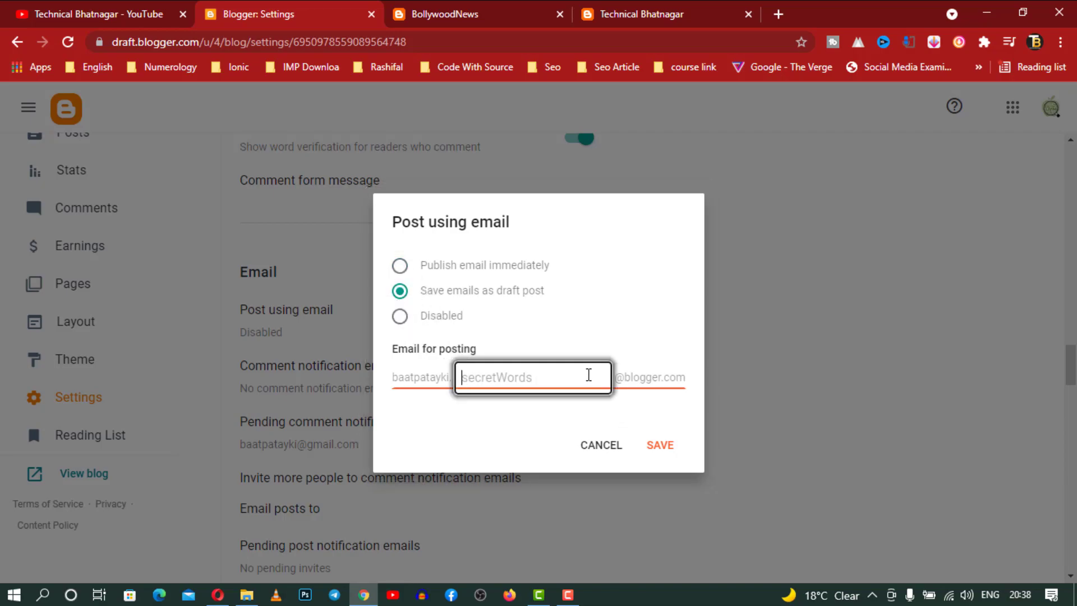
click(593, 447)
Check the Email posts to list, which has no recipients, and close it
scroll(530, 361, down, 3)
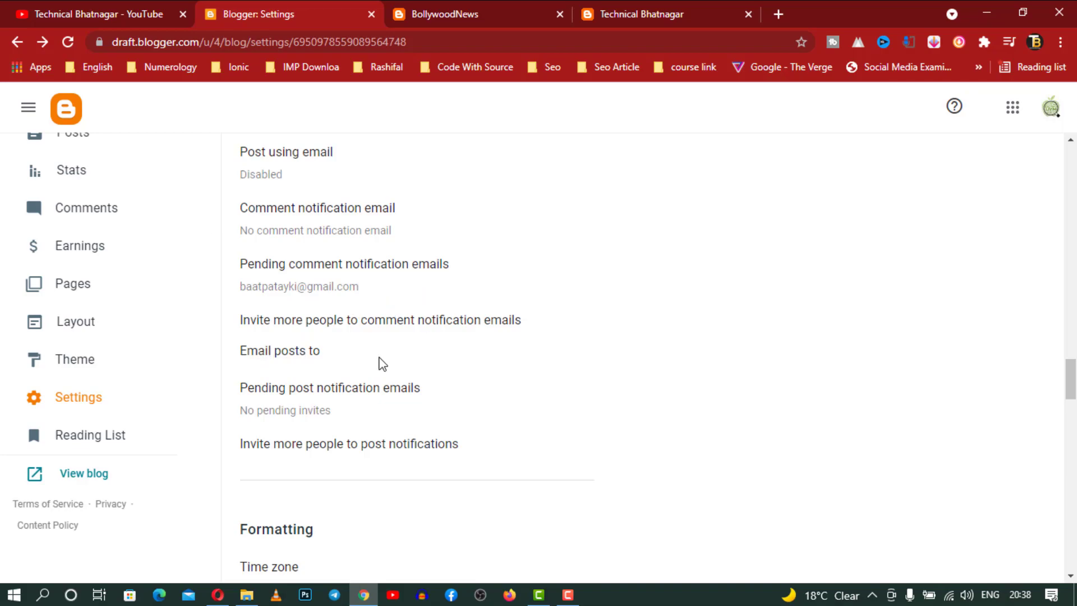
scroll(384, 361, down, 3)
click(287, 206)
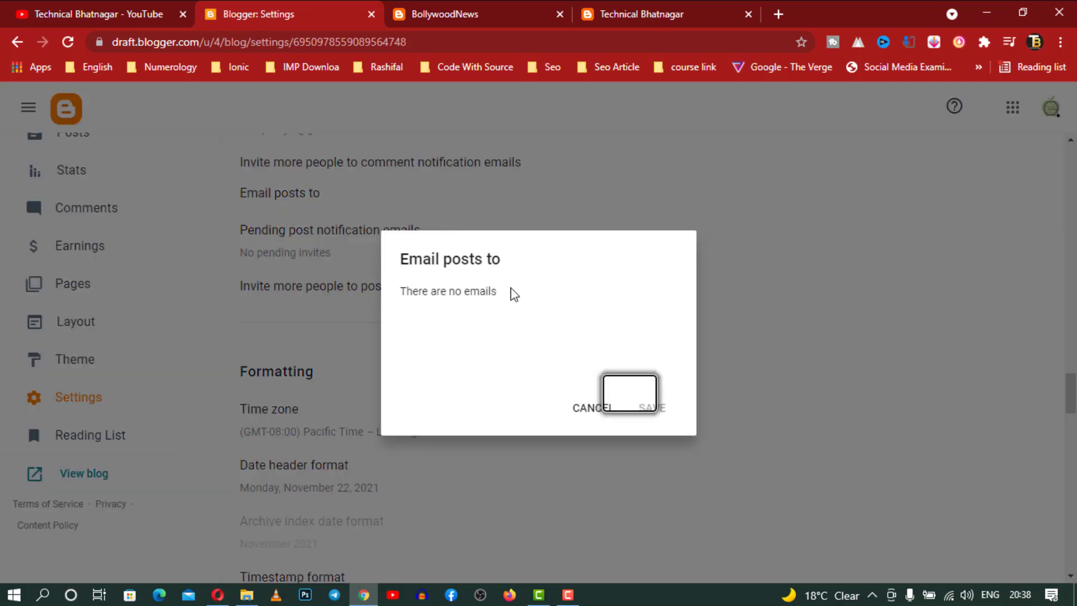
click(580, 409)
scroll(503, 359, down, 3)
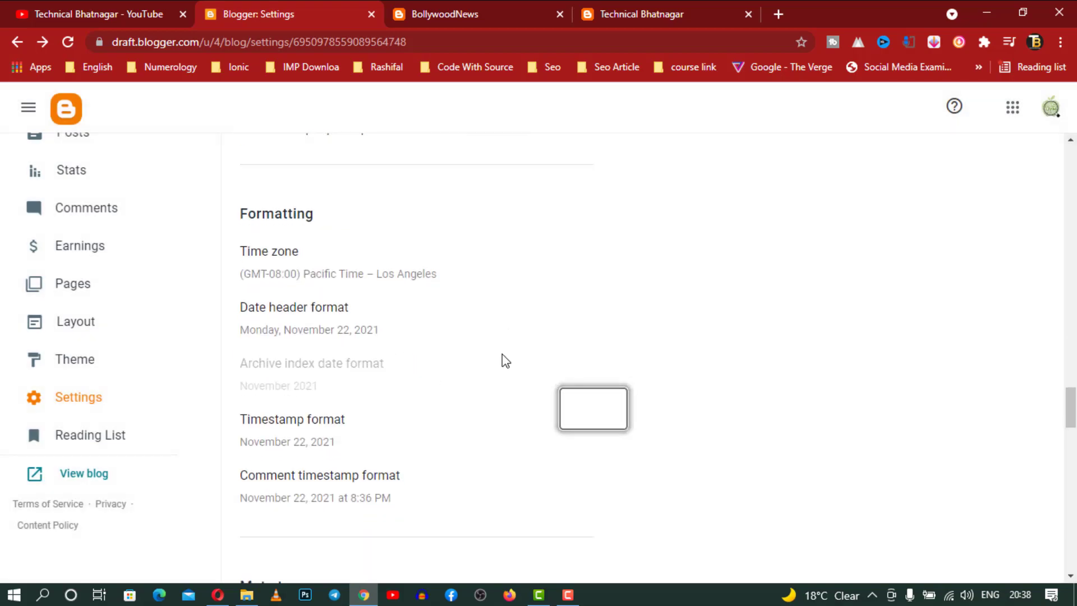
Browse the time zone list and cancel, keeping Pacific Time – Los Angeles
click(372, 283)
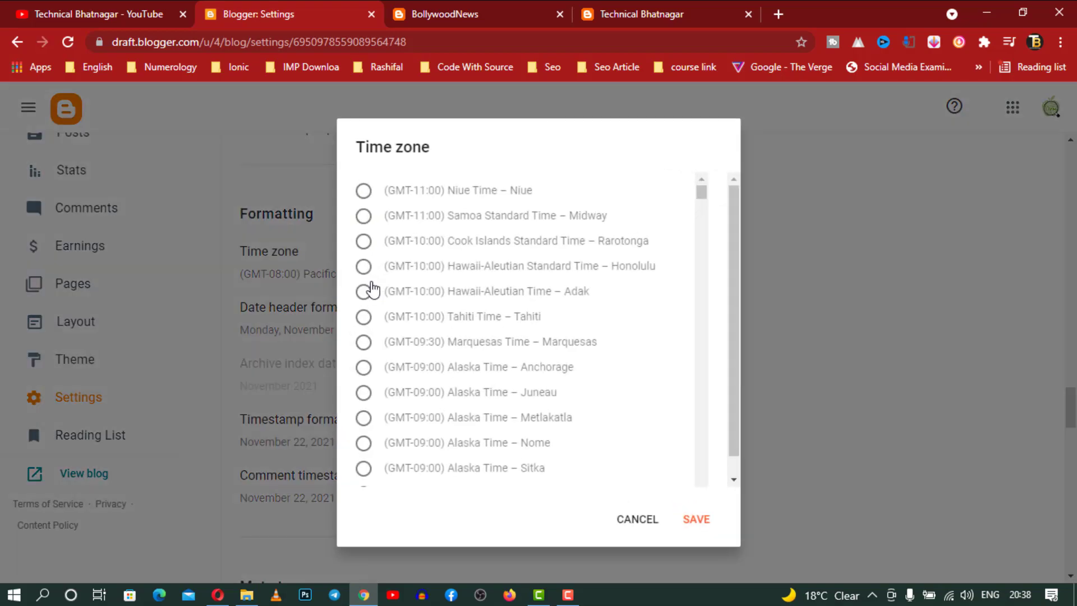
scroll(556, 302, down, 8)
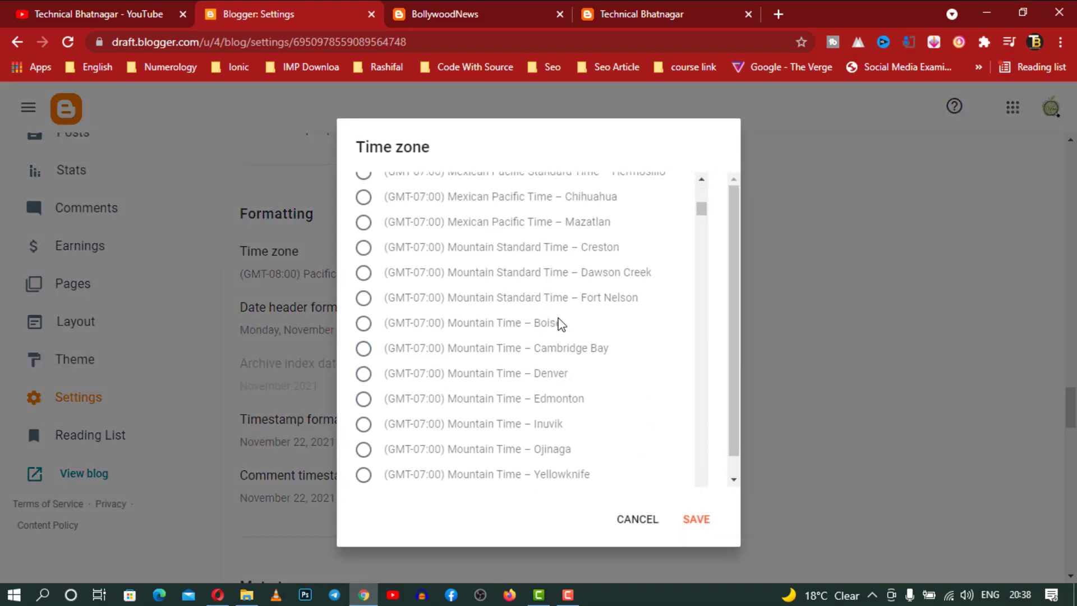
scroll(564, 321, down, 15)
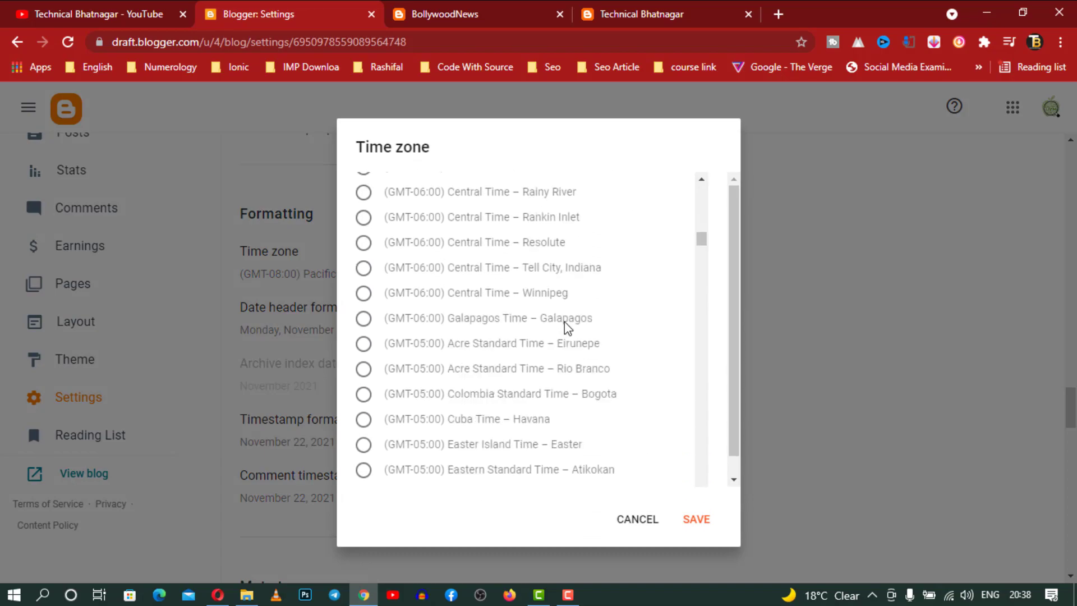
scroll(564, 321, down, 12)
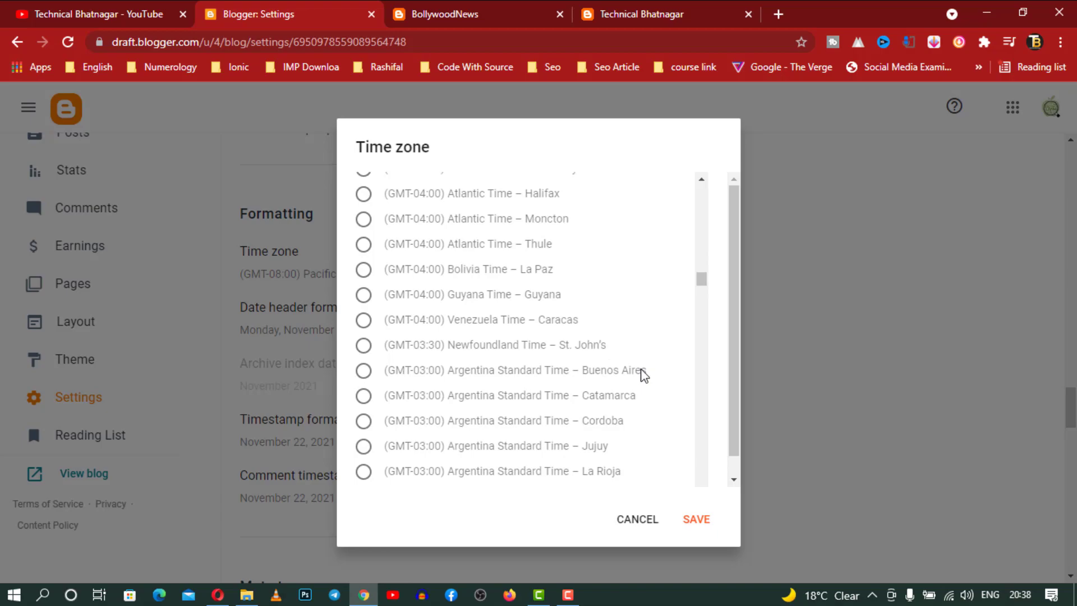
scroll(644, 375, down, 5)
scroll(644, 375, down, 9)
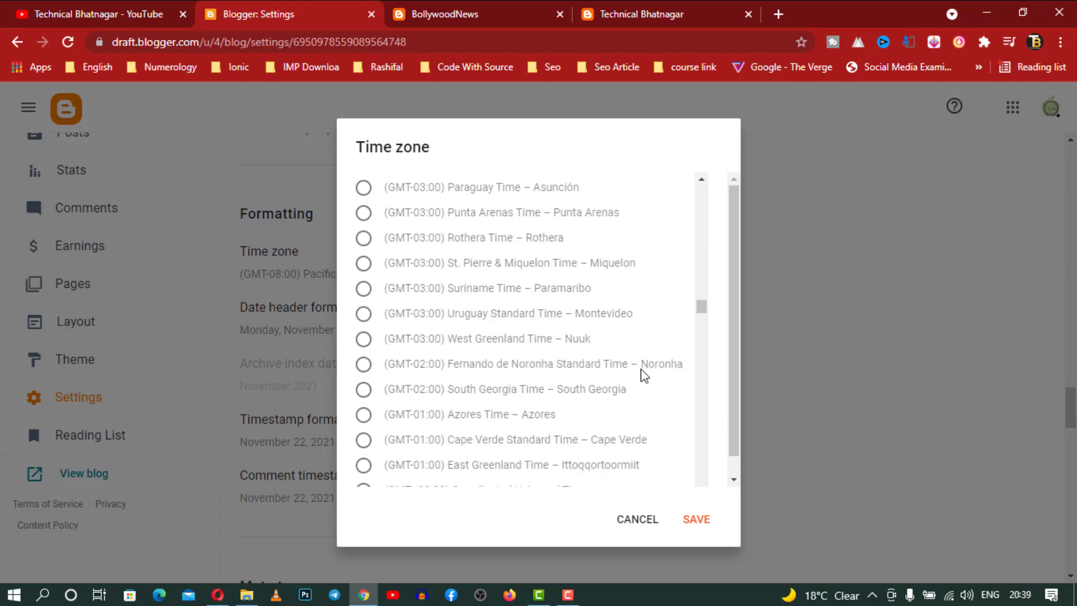
scroll(644, 375, down, 5)
click(637, 519)
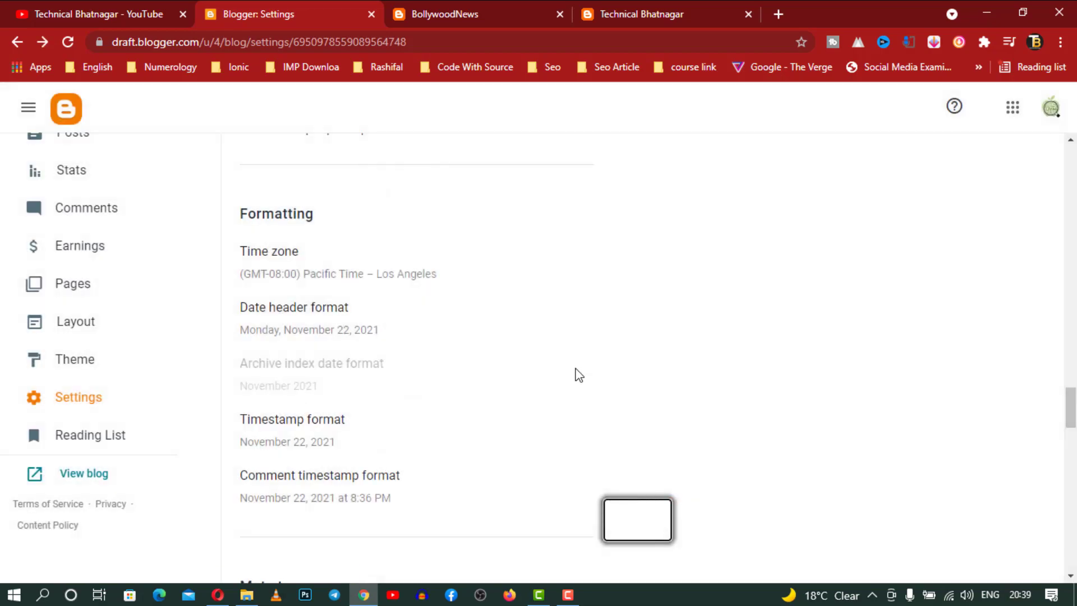
scroll(578, 375, down, 3)
scroll(536, 351, down, 3)
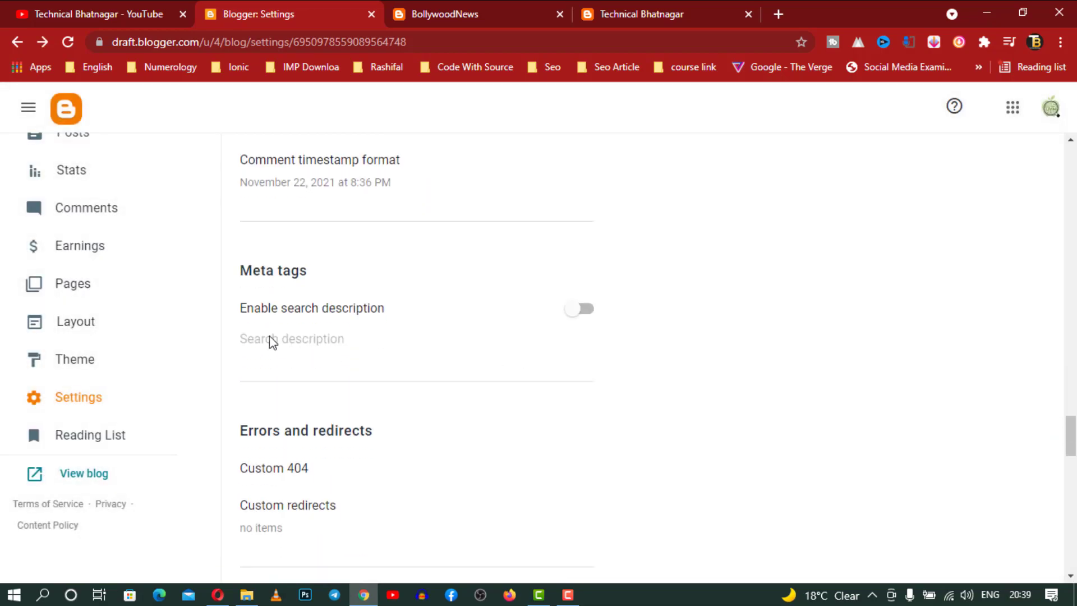
Switch on Enable search description, leaving the description text blank
click(581, 312)
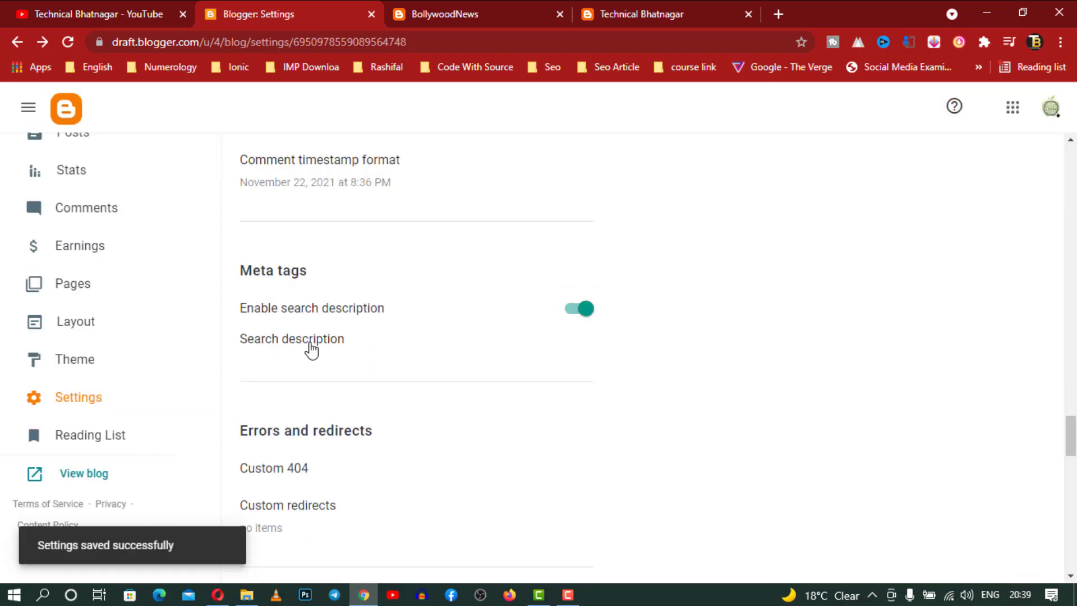
click(308, 343)
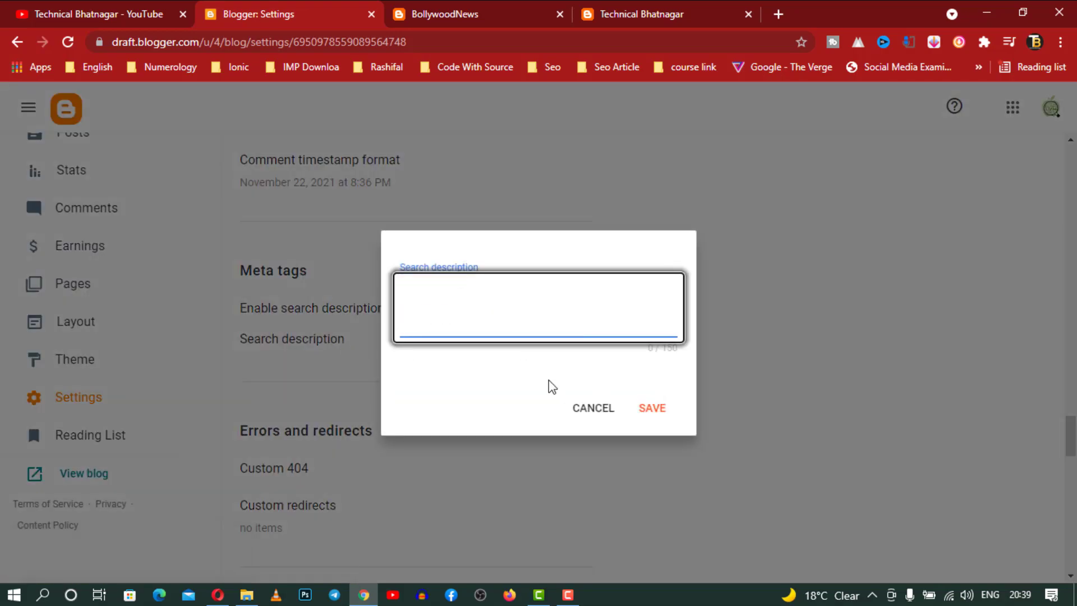
click(594, 416)
scroll(596, 411, down, 4)
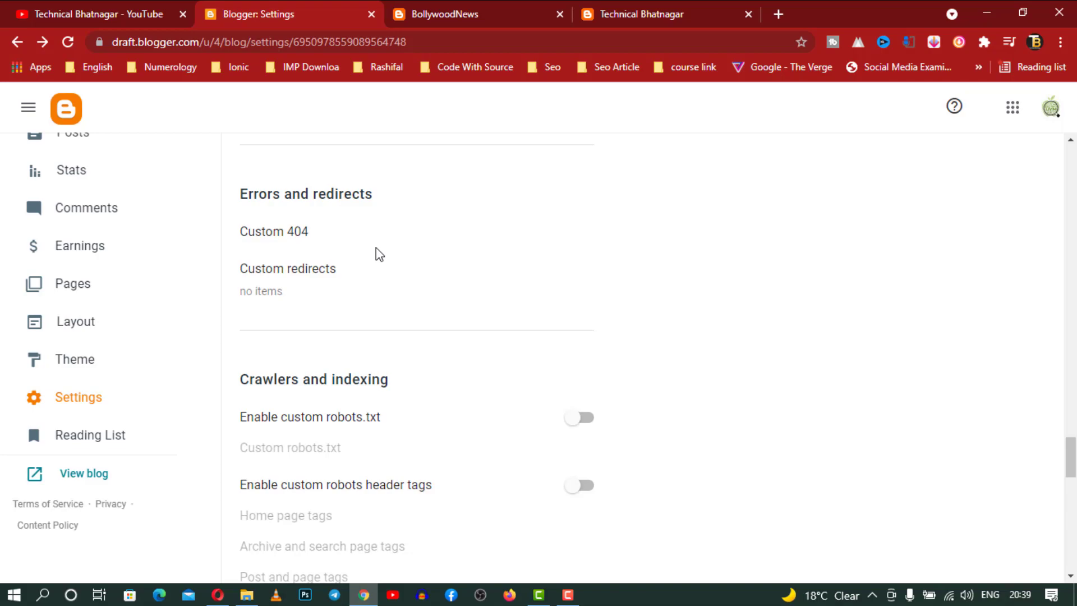
Scroll past Crawlers and indexing, Monetization, Manage Blog and Site feed, then open User Profile
scroll(375, 247, down, 3)
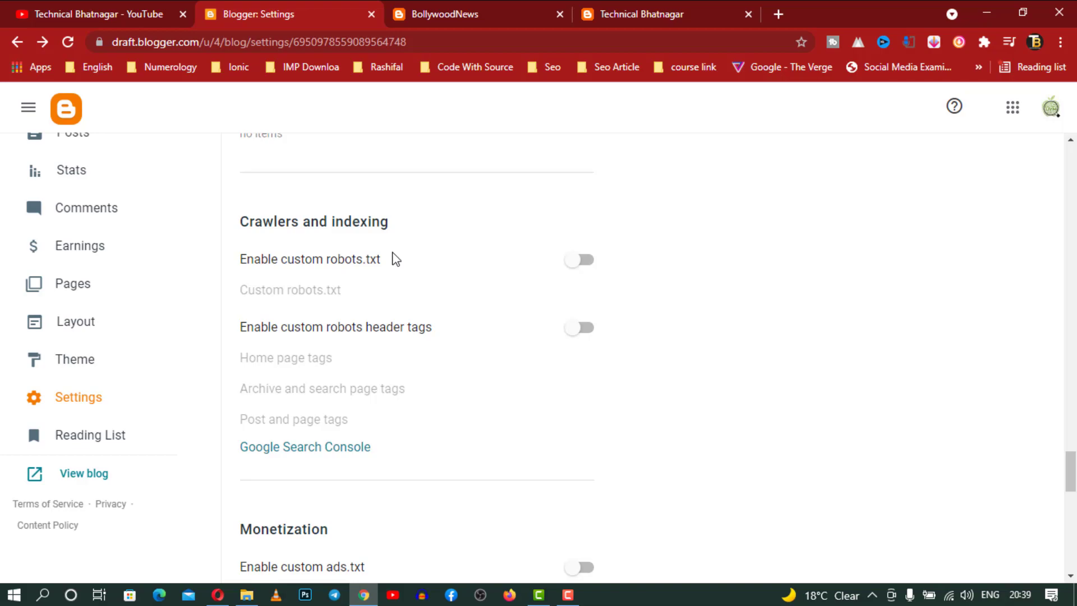
scroll(395, 258, down, 4)
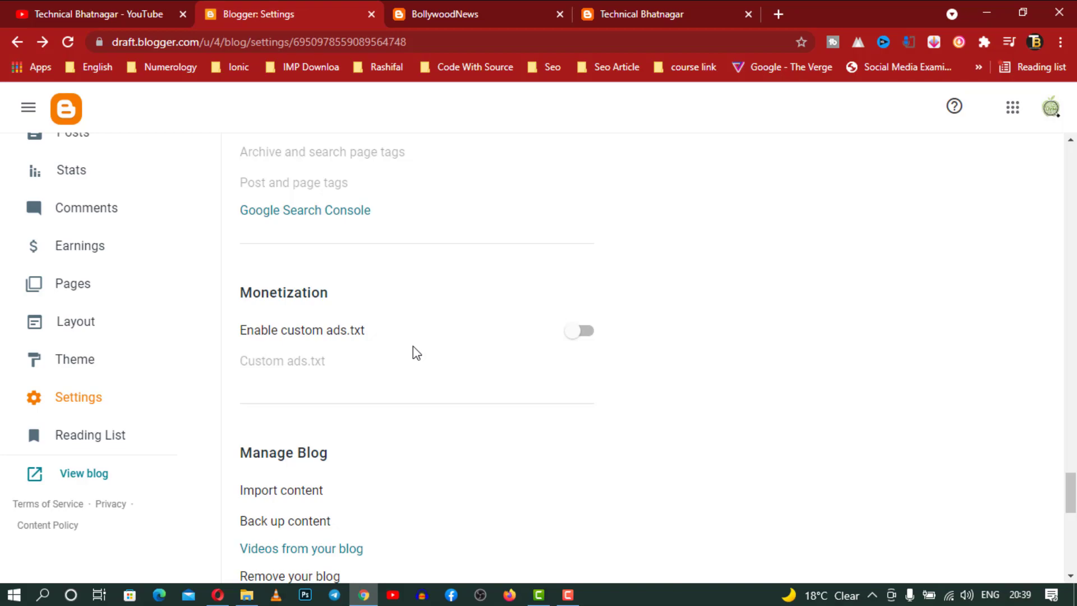
scroll(413, 346, down, 3)
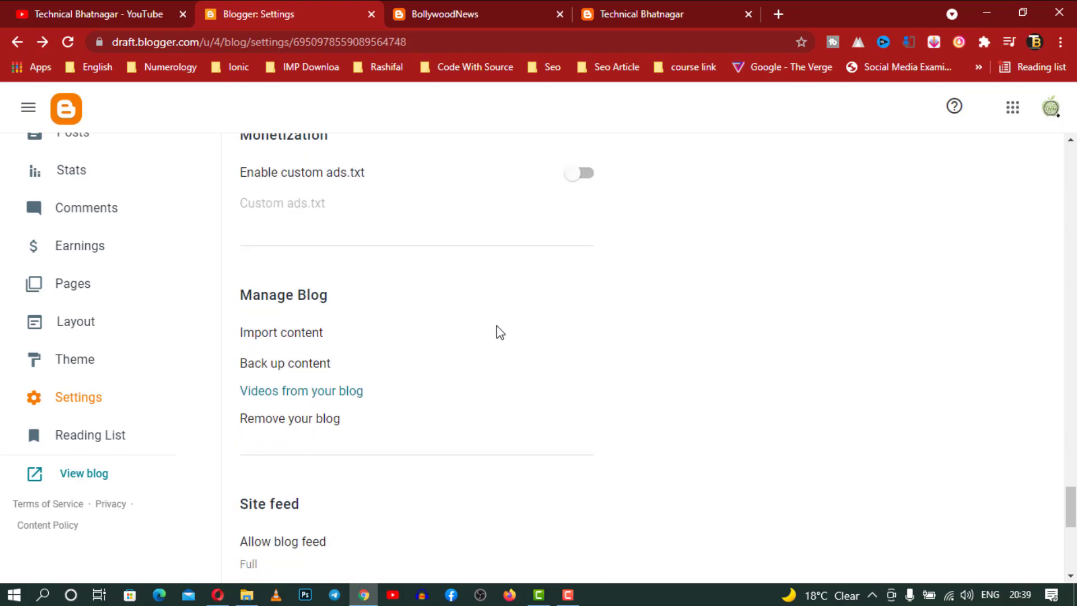
scroll(355, 430, down, 4)
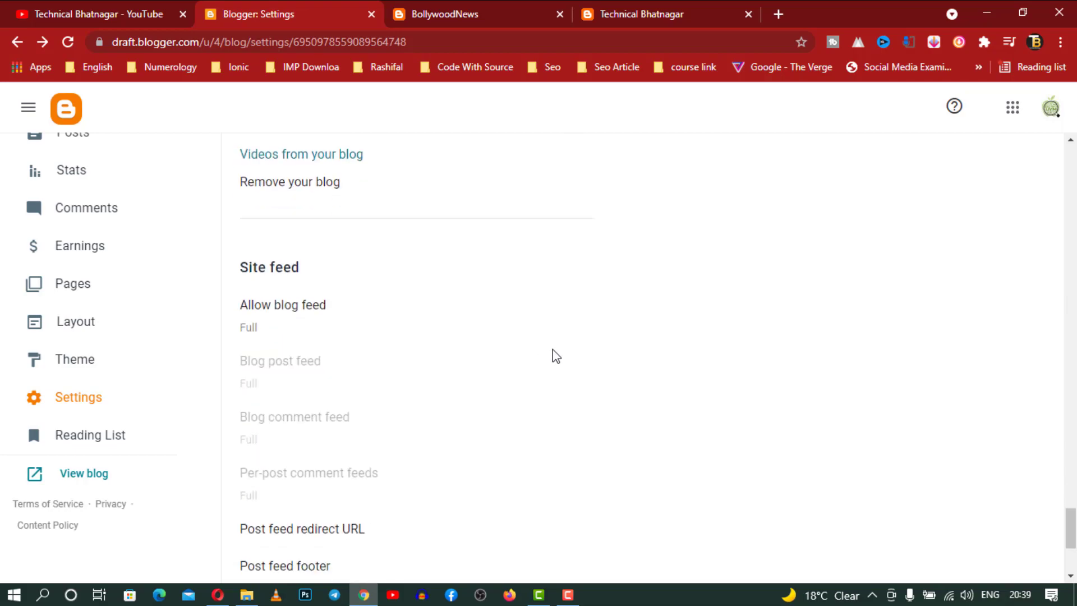
scroll(554, 356, down, 4)
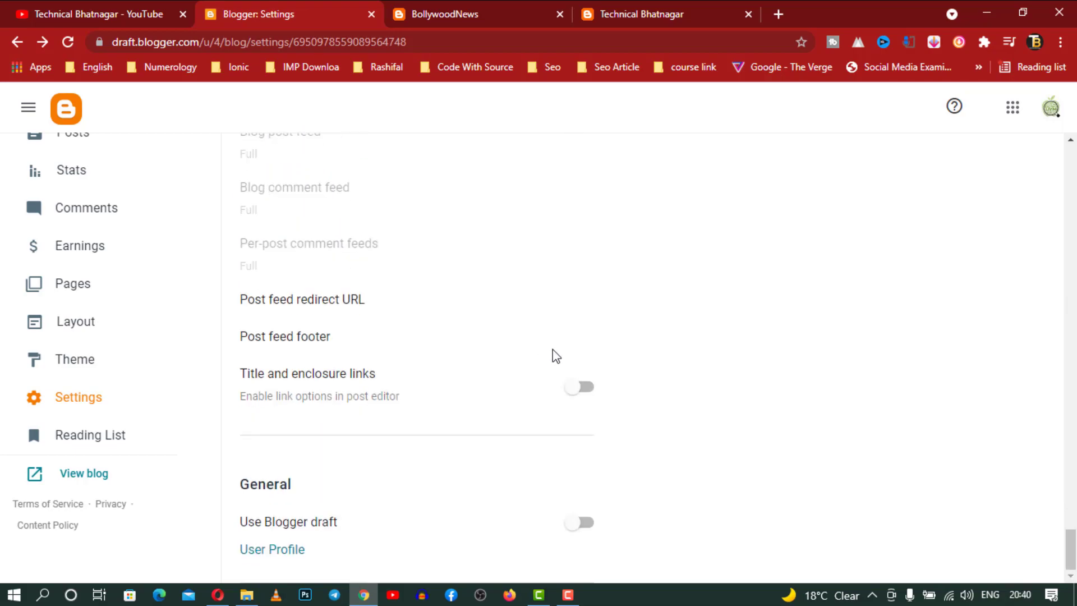
scroll(554, 356, up, 2)
scroll(552, 356, down, 2)
click(274, 552)
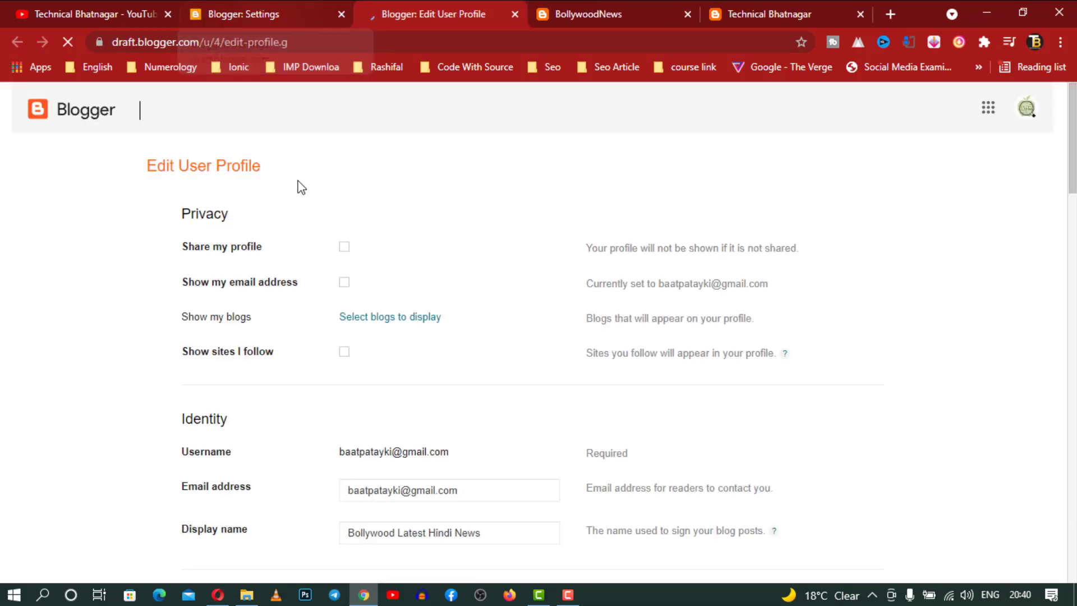
Make the user profile public and confirm BollywoodNews is the blog displayed on it
click(345, 247)
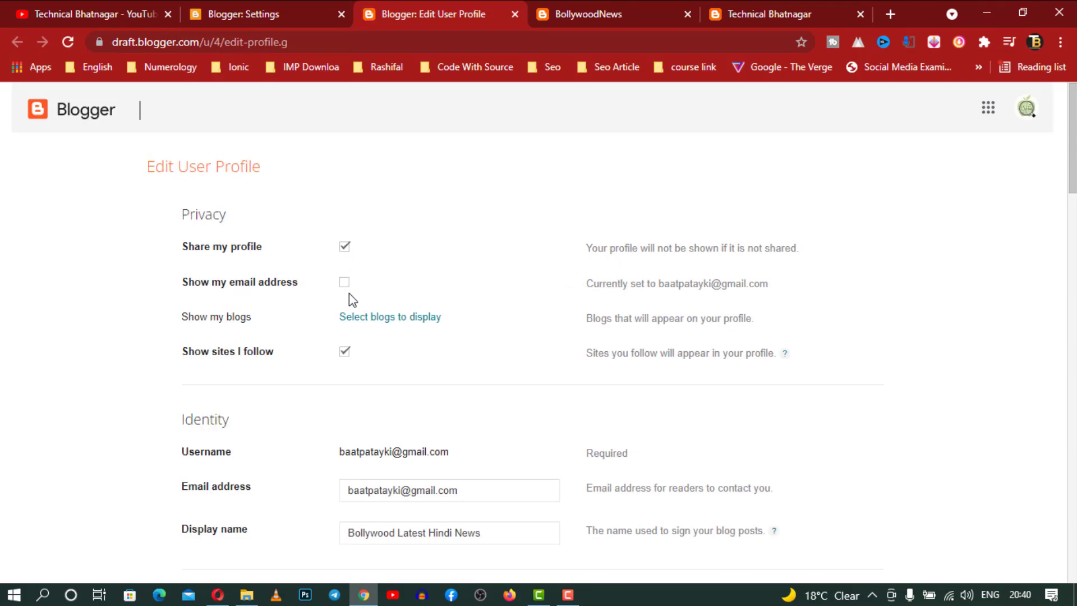
click(423, 327)
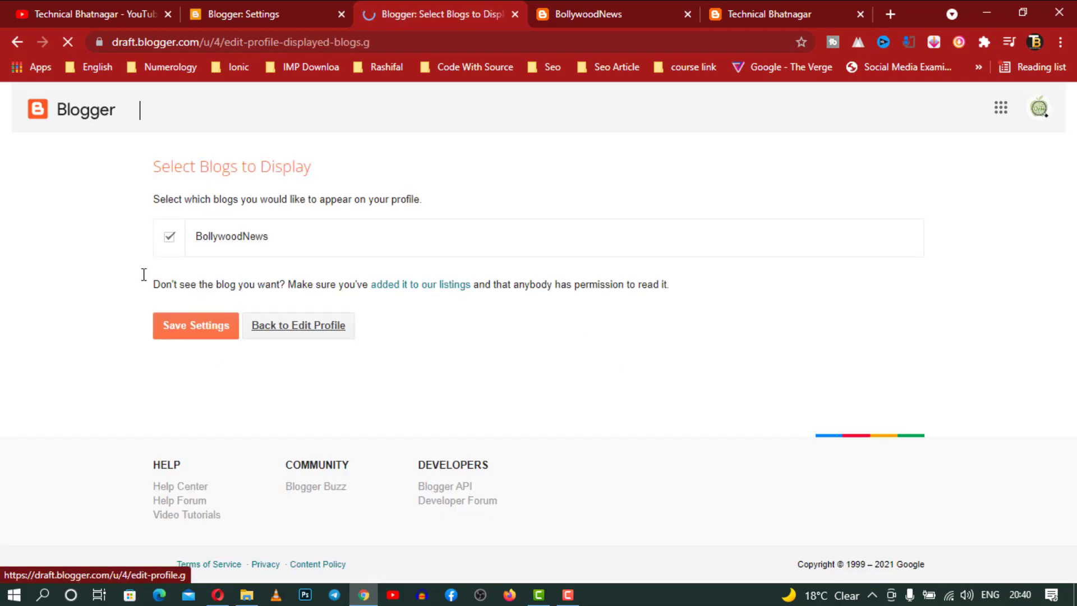
click(14, 37)
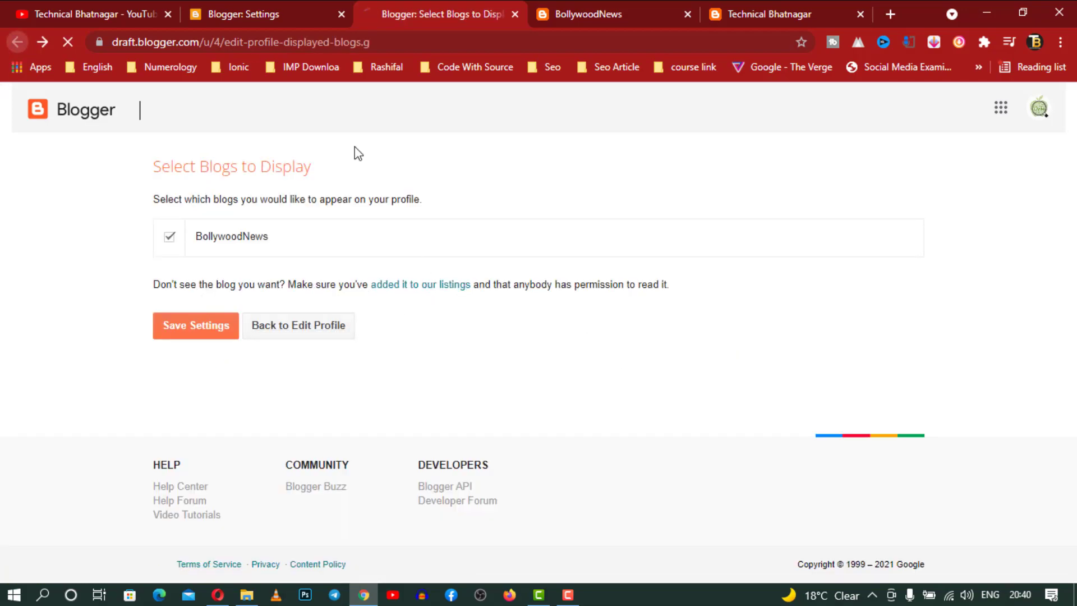
Review the profile form (display name Bollywood Latest Hindi News, gender Not Specified), then return to Blogger Settings
scroll(671, 253, down, 5)
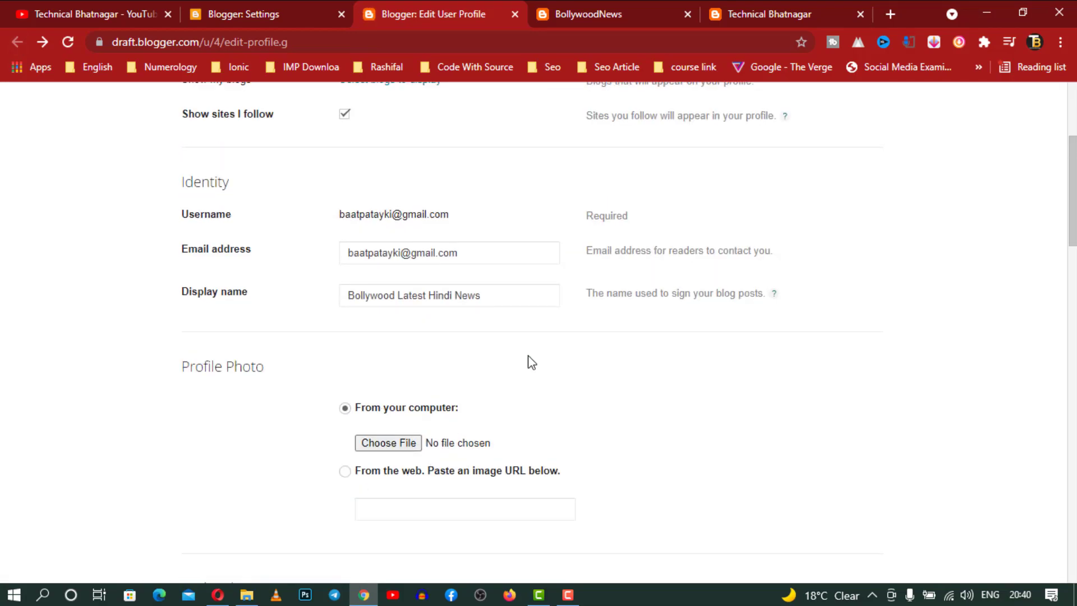
scroll(532, 362, up, 1)
scroll(532, 362, up, 2)
scroll(529, 361, down, 9)
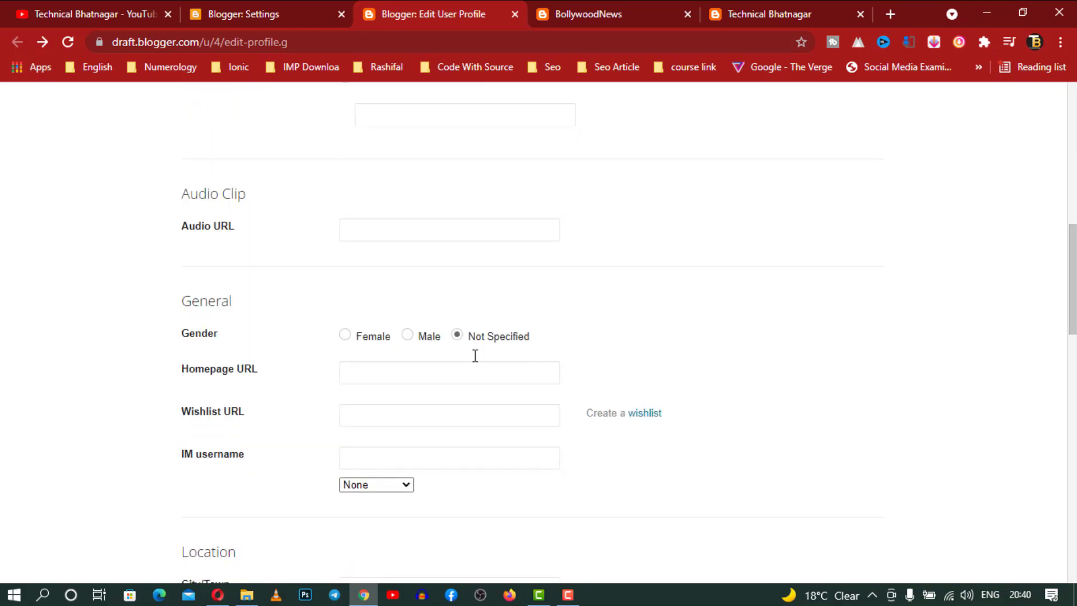
scroll(594, 368, down, 3)
scroll(169, 333, up, 3)
scroll(497, 314, down, 5)
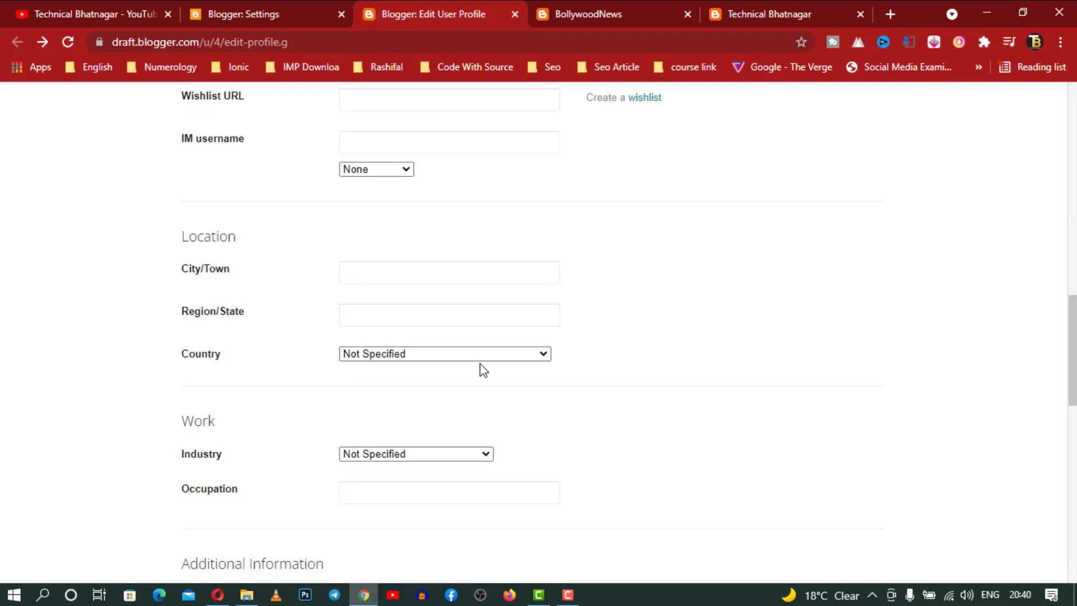
scroll(478, 364, down, 9)
scroll(482, 363, down, 3)
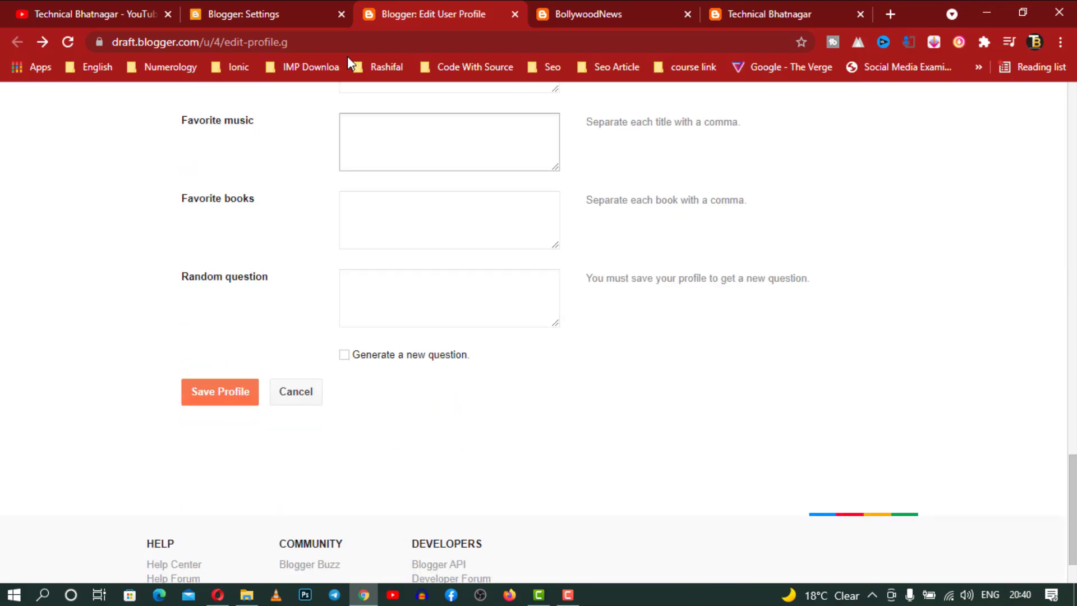
click(260, 5)
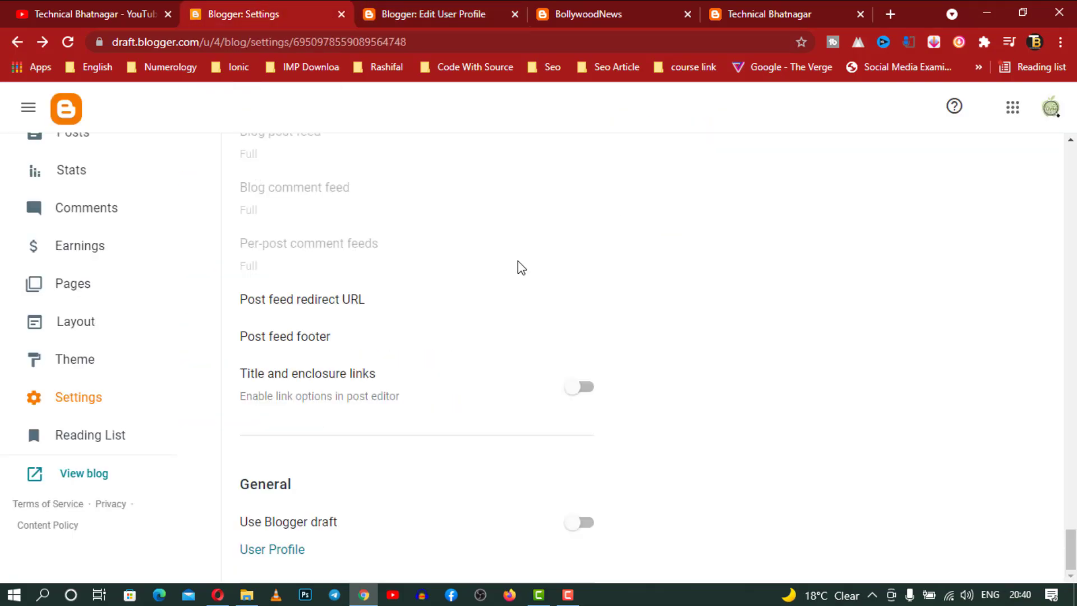
Browse the Blogger Buzz announcements in the Reading List, then return to BollywoodNews' posts with its Nov 22 draft
click(89, 435)
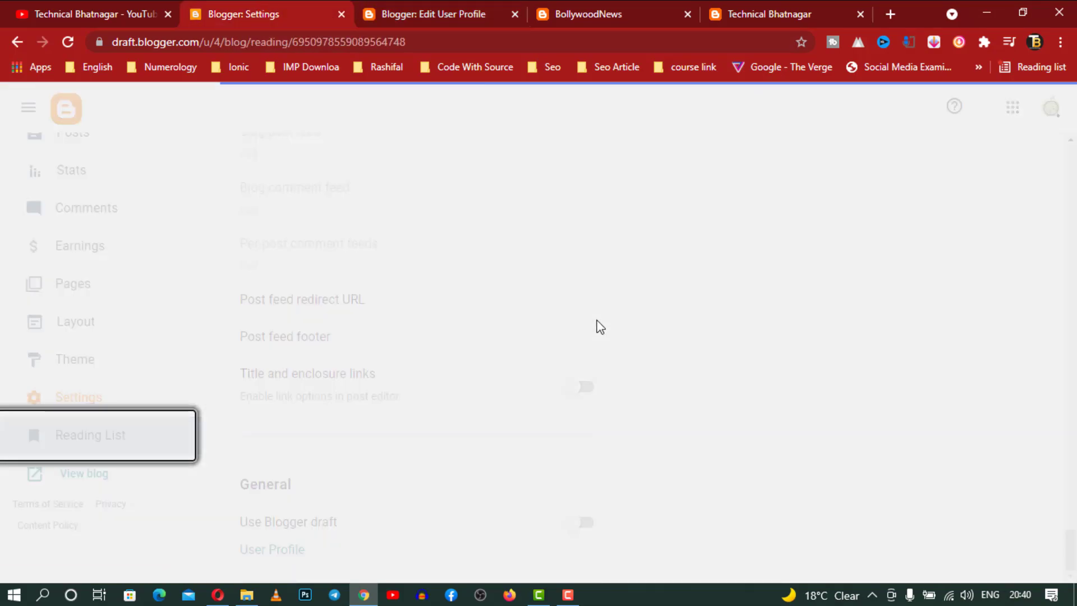
scroll(599, 328, down, 5)
scroll(599, 328, down, 5)
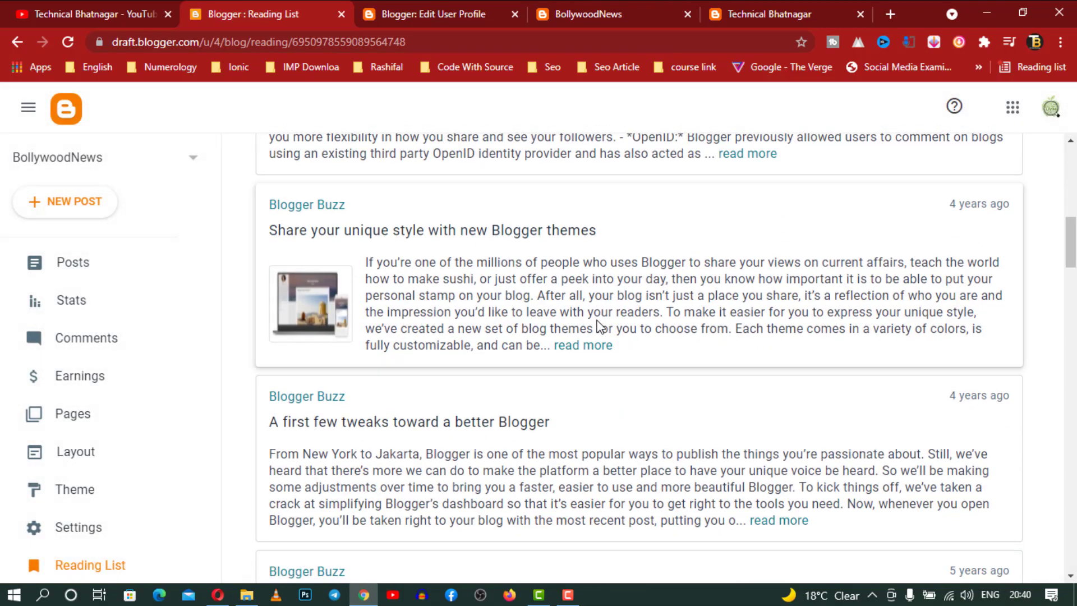
scroll(599, 325, up, 10)
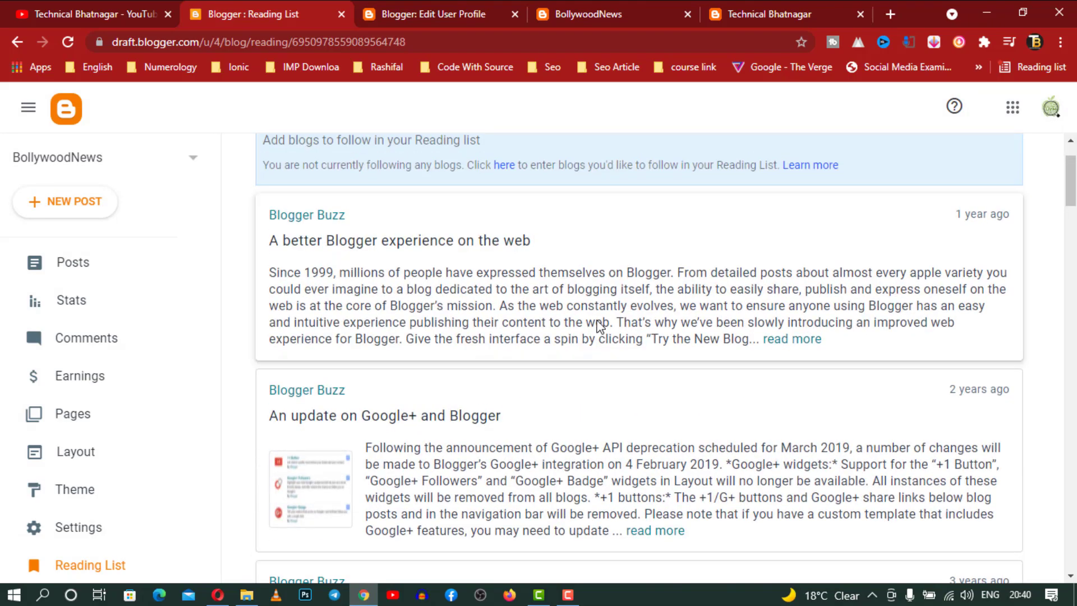
scroll(599, 327, down, 15)
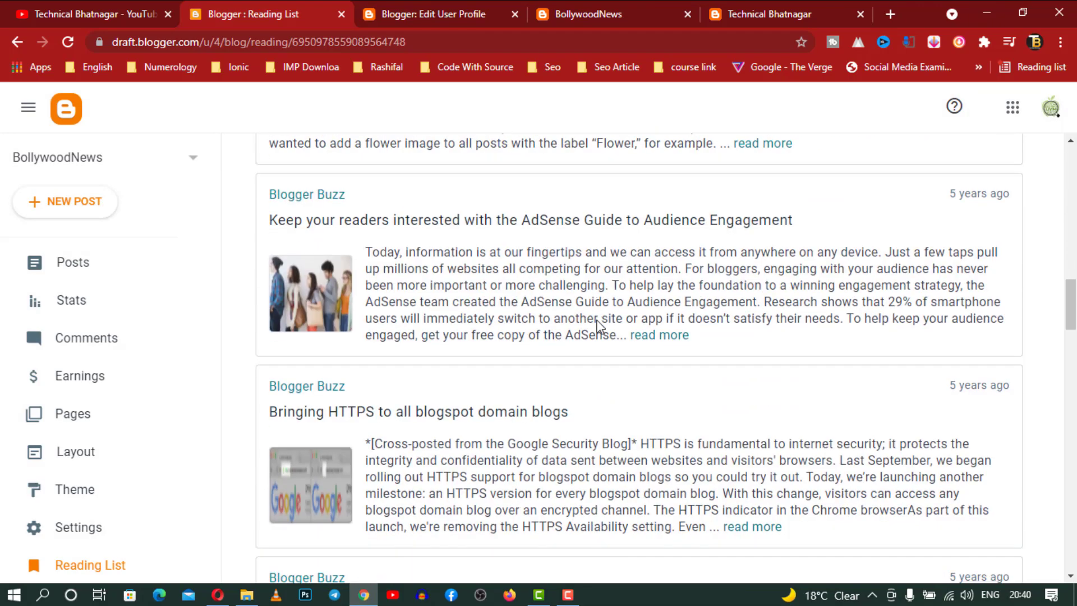
scroll(599, 325, up, 8)
scroll(598, 323, down, 6)
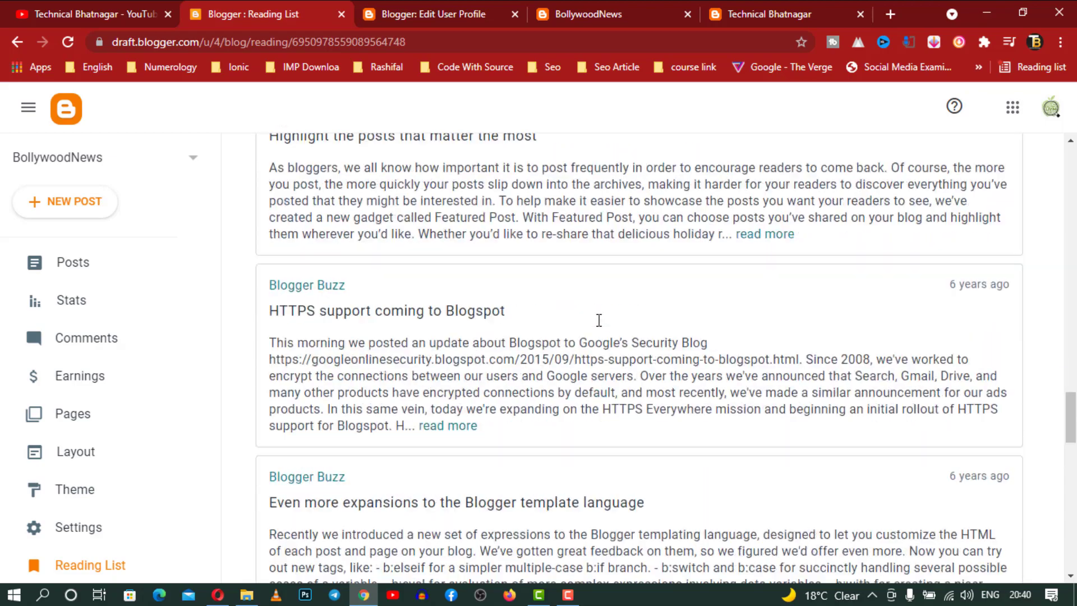
scroll(599, 320, up, 8)
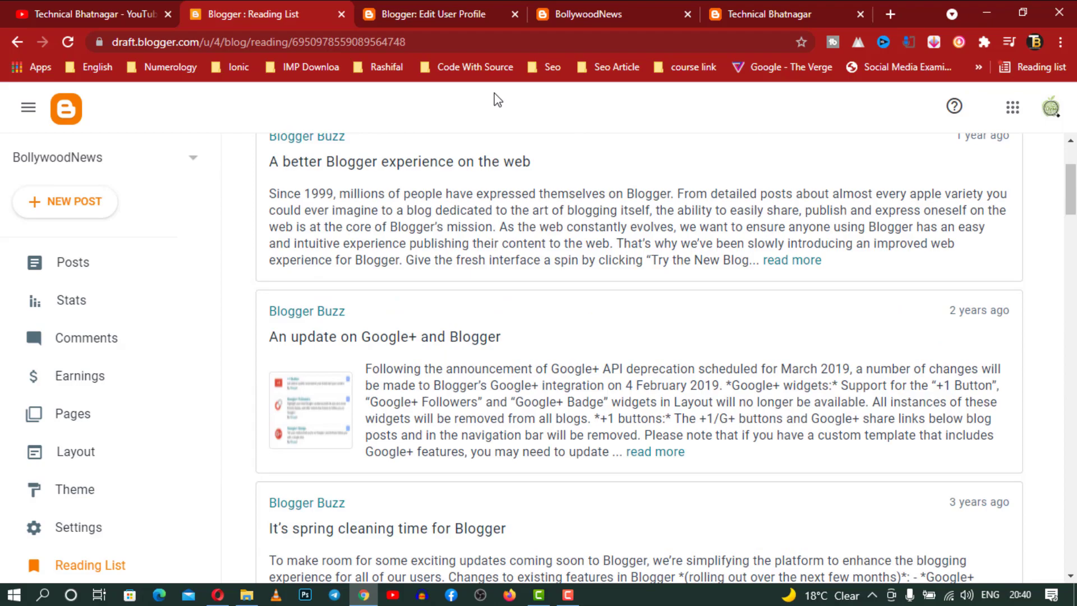
click(137, 272)
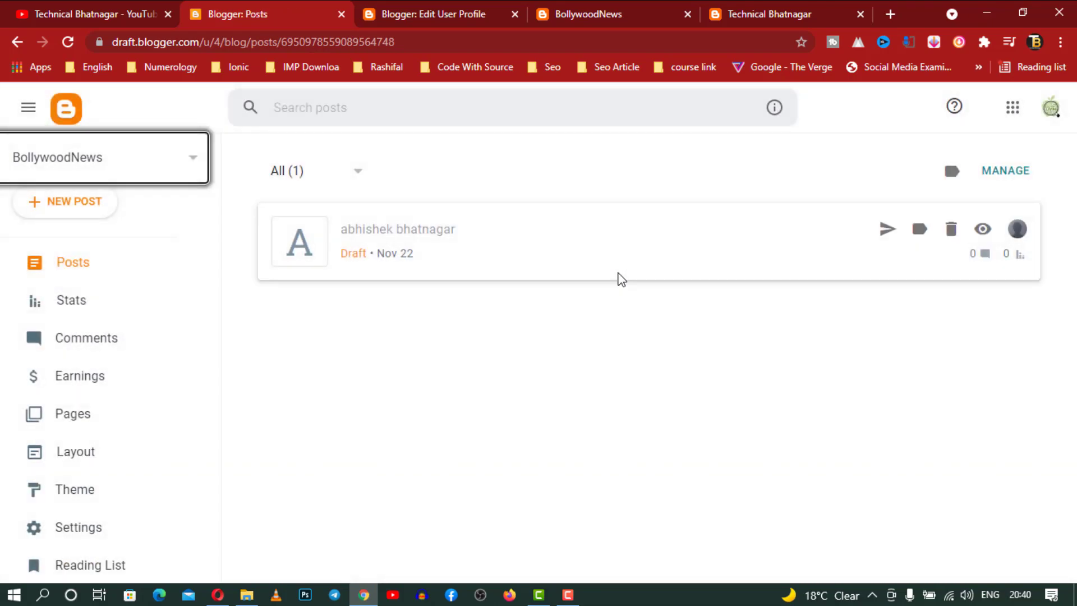